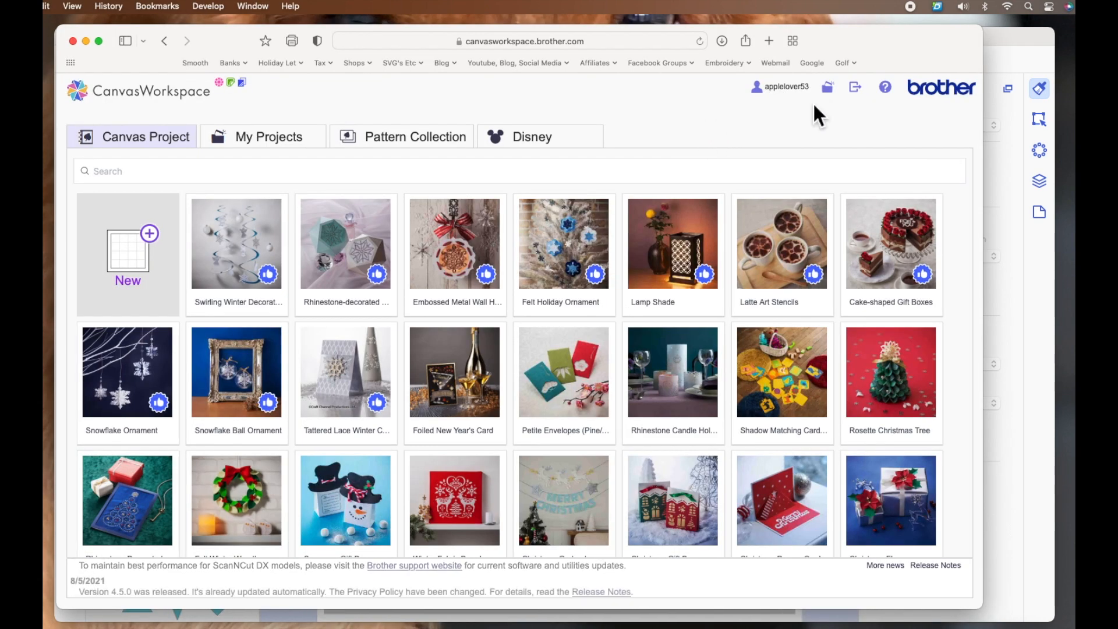
Step: Review the activated premium functions in the account settings and close the browser window
click(786, 88)
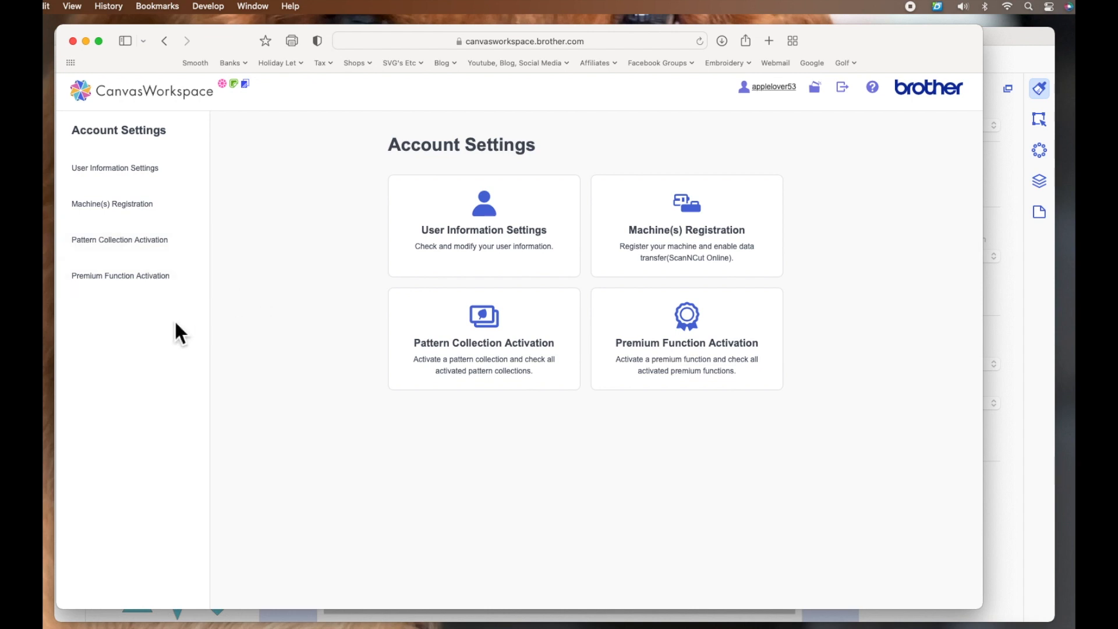
click(117, 296)
scroll(117, 296, down, 5)
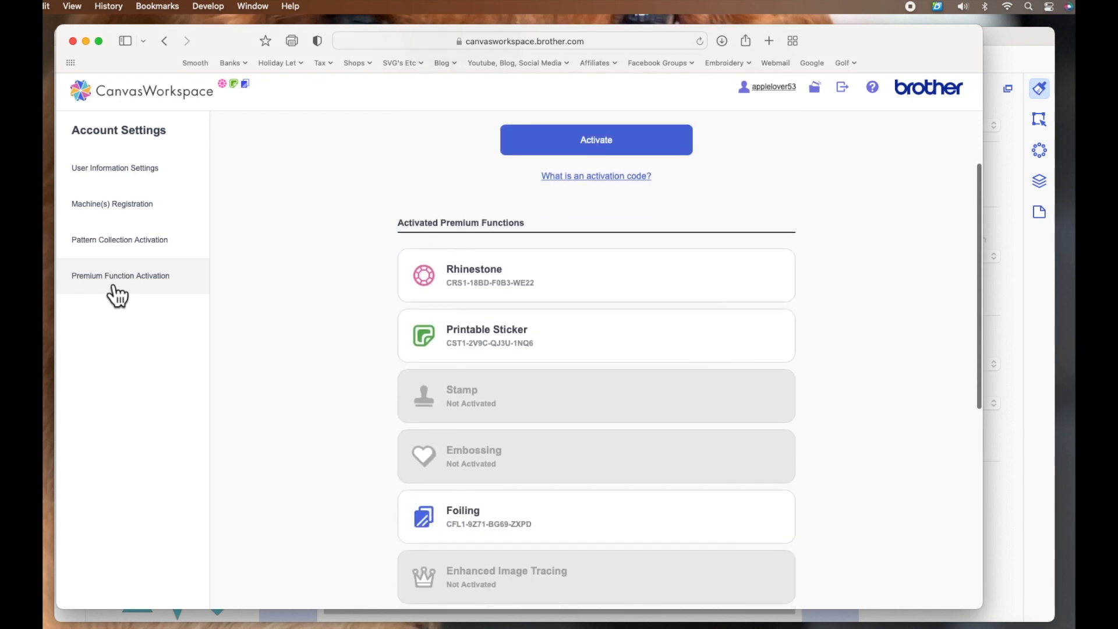
scroll(114, 295, up, 5)
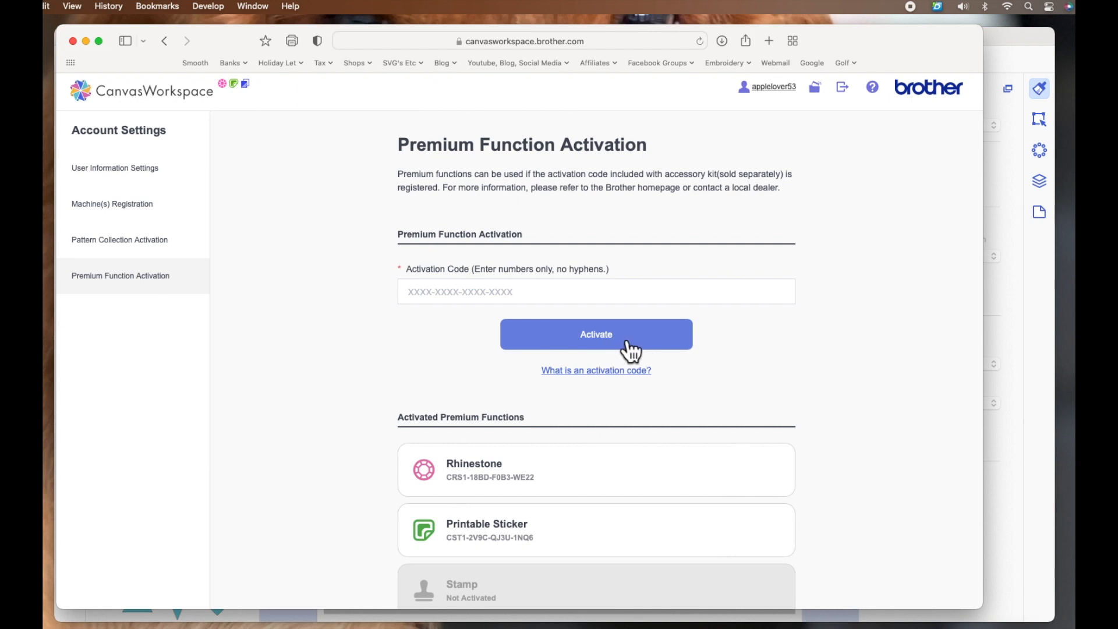
scroll(634, 348, down, 5)
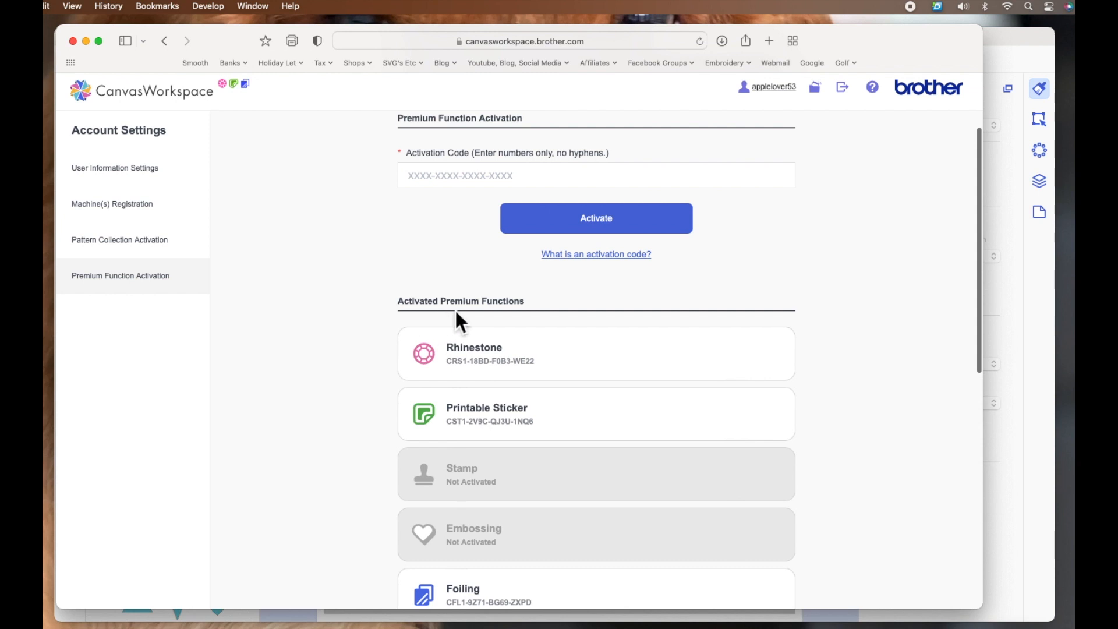
scroll(538, 326, down, 15)
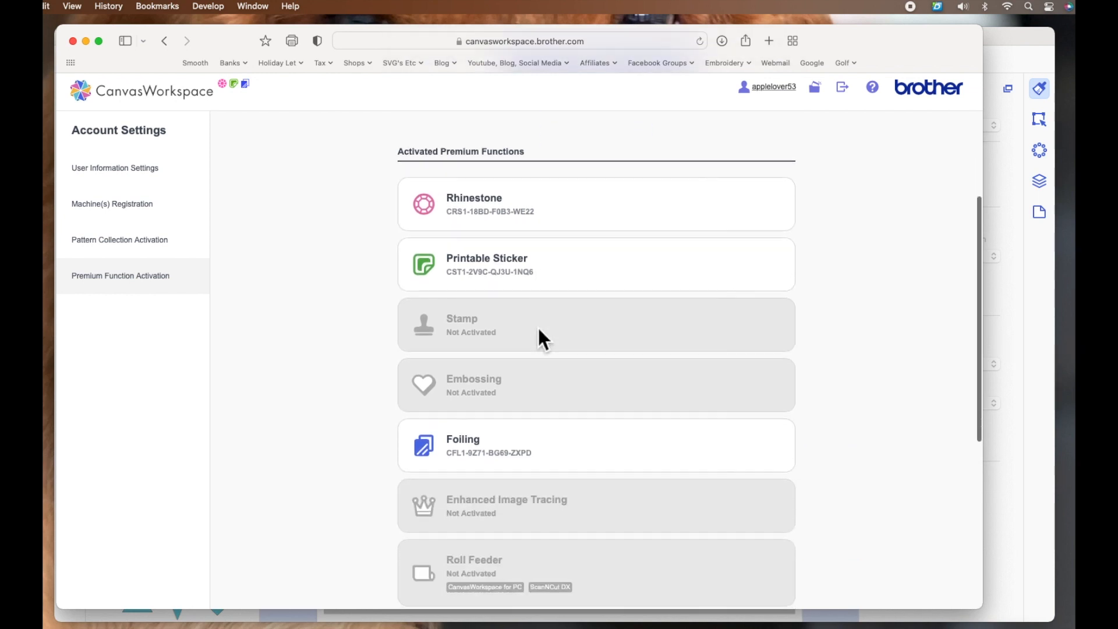
scroll(537, 326, down, 2)
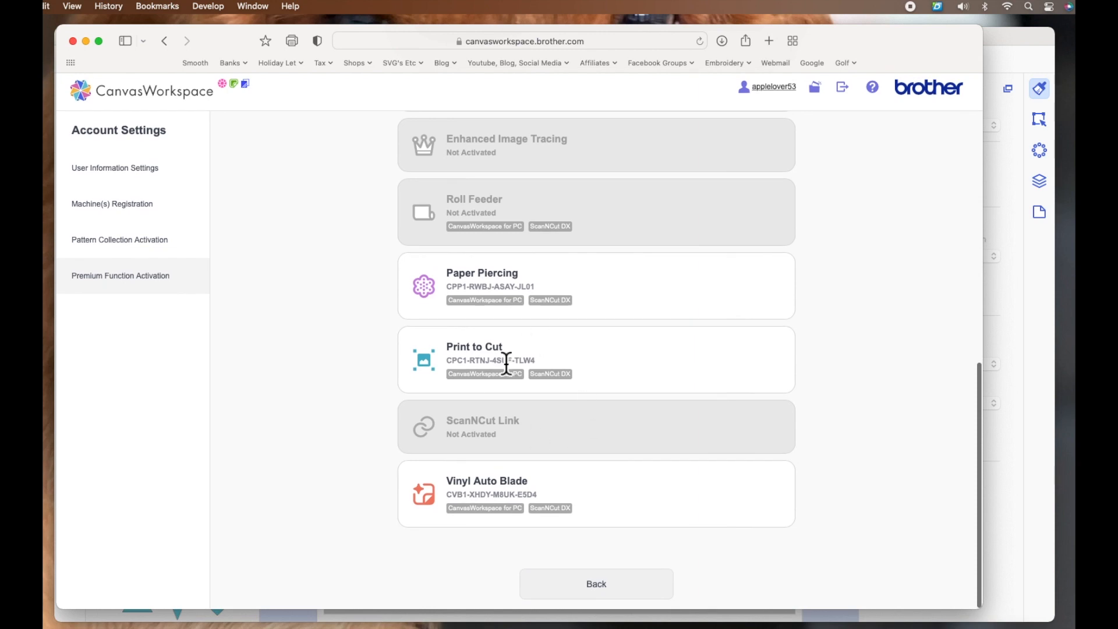
scroll(542, 391, up, 15)
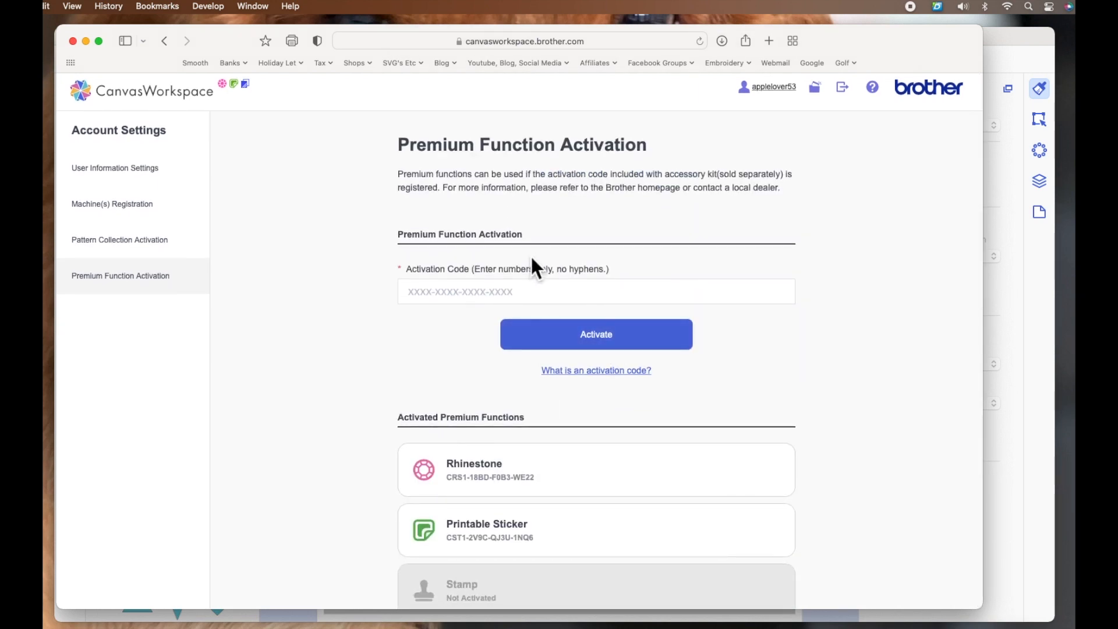
click(73, 41)
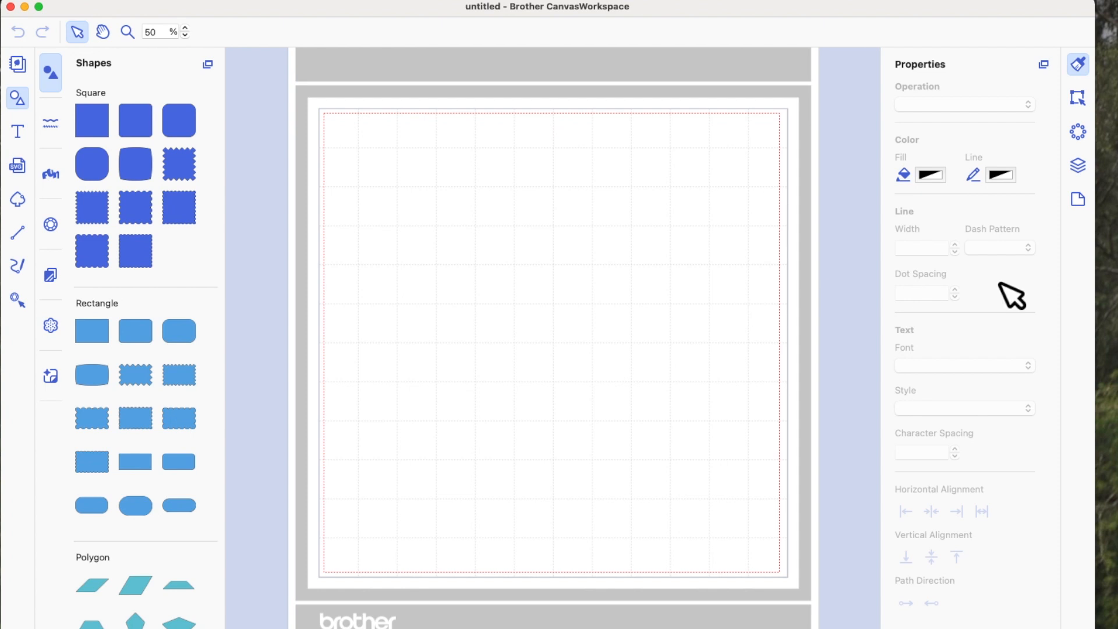
Step: Set the artboard size to A4 (8.3" x 11.7") and show the registration marks
click(1080, 203)
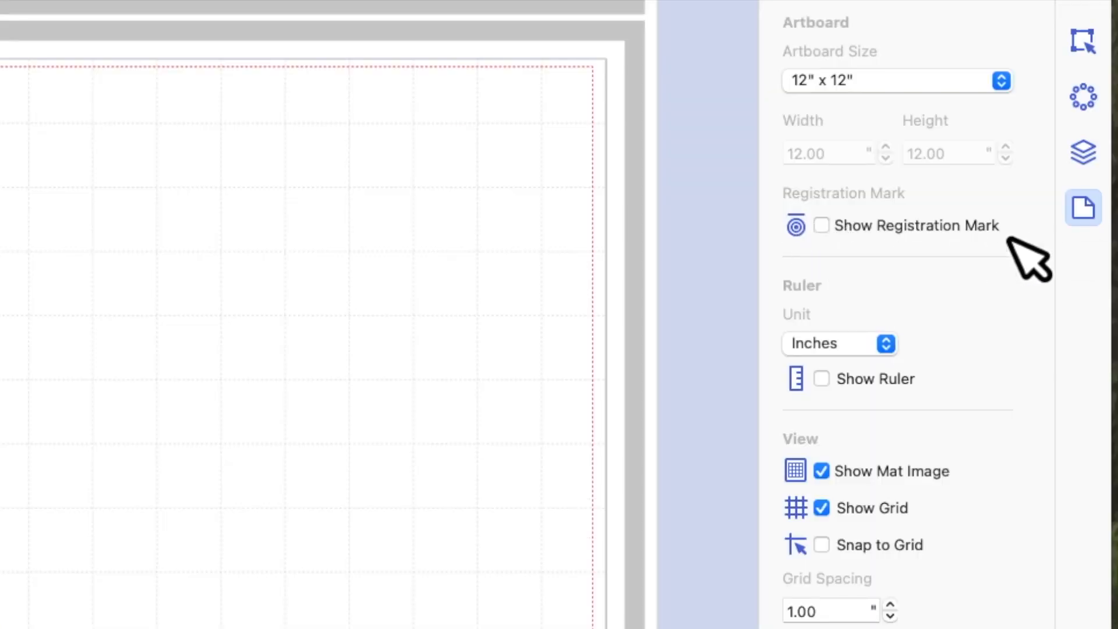
click(836, 239)
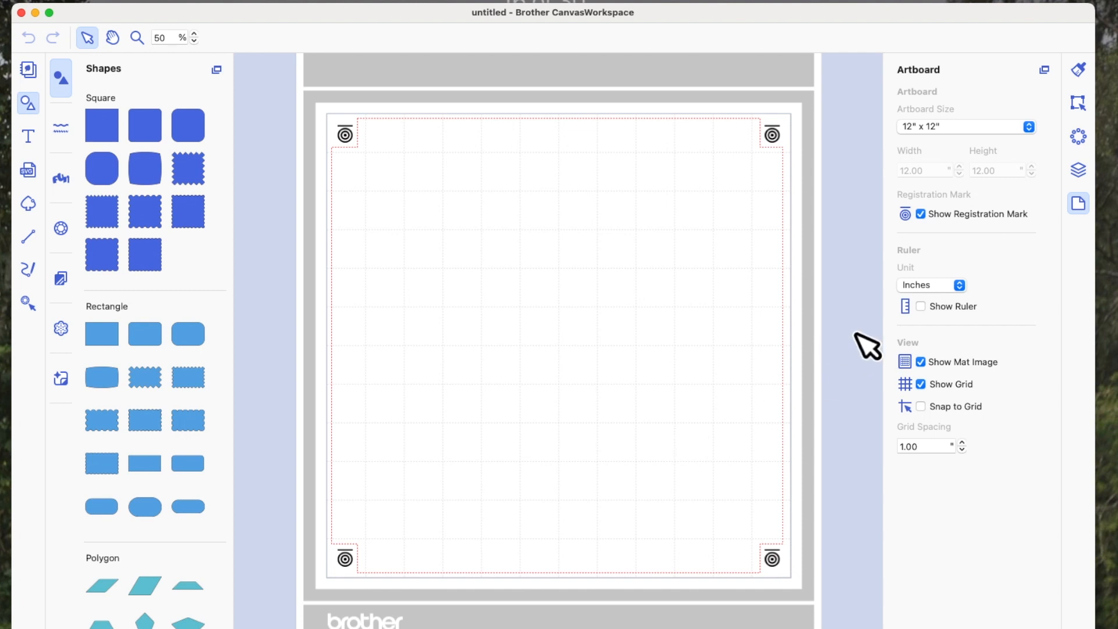
click(921, 214)
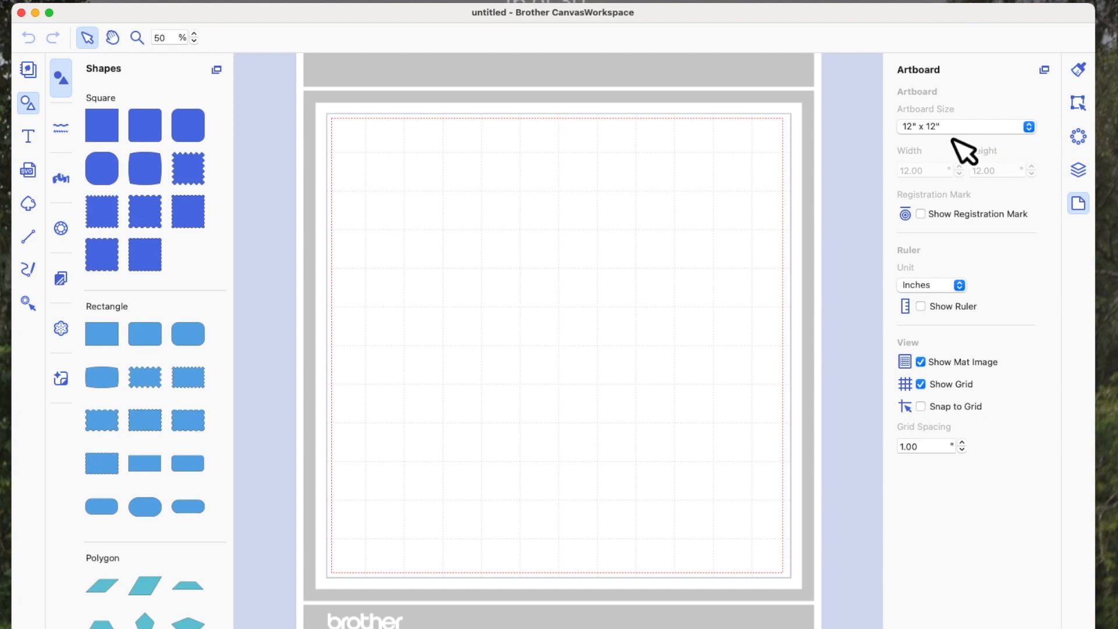
click(1033, 133)
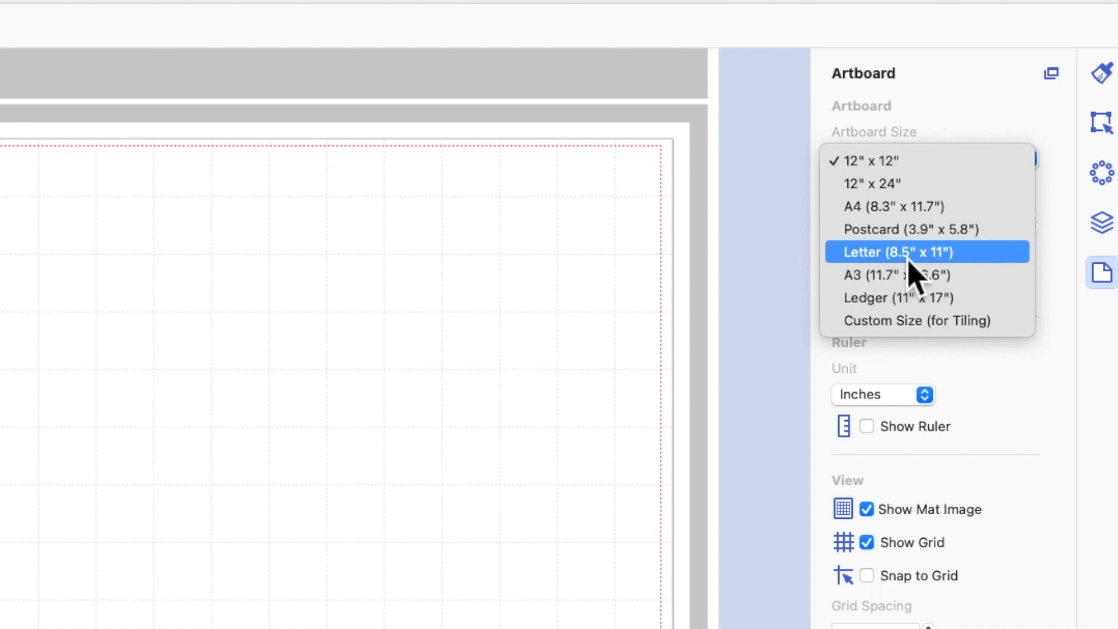
click(910, 210)
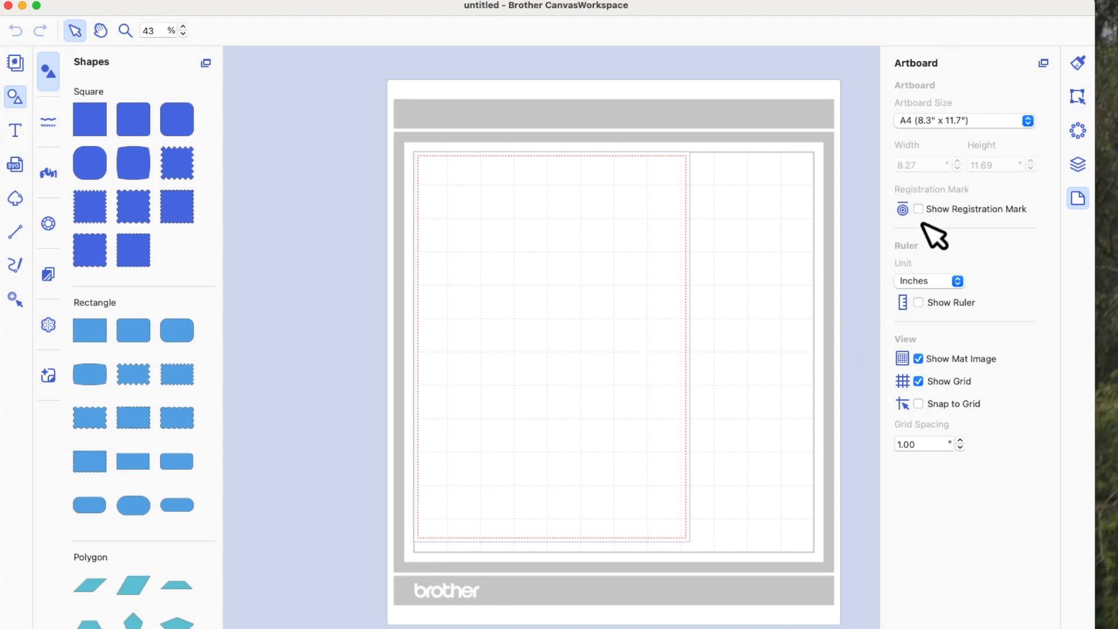
click(920, 210)
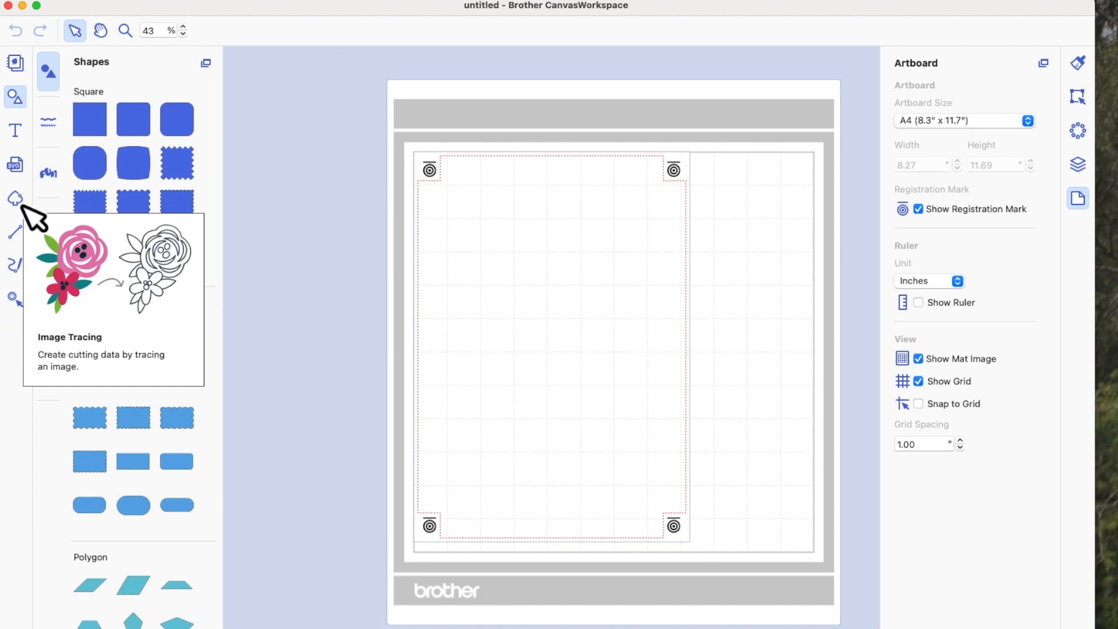
Step: Load images.jpeg, the Christmas tree picture in the Downloads folder, for image tracing
click(18, 200)
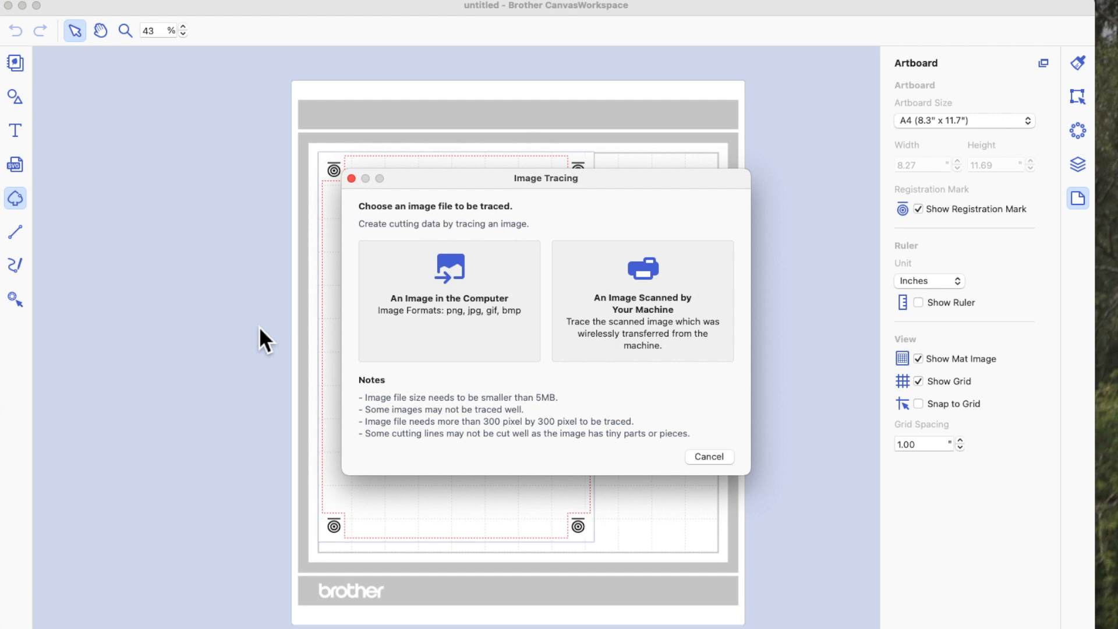
click(449, 268)
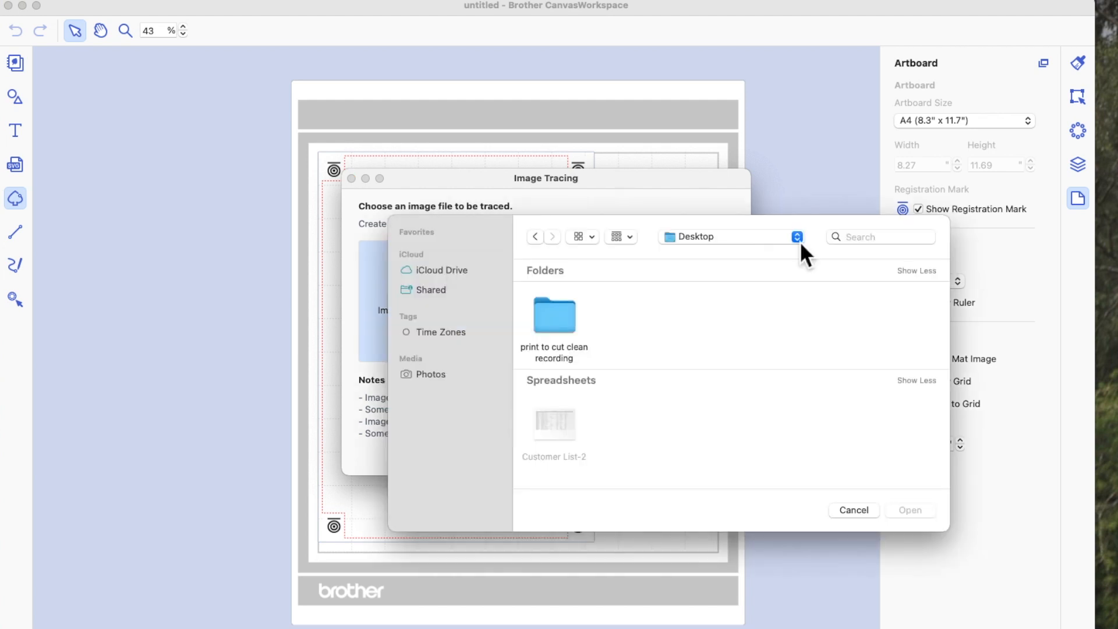
click(799, 241)
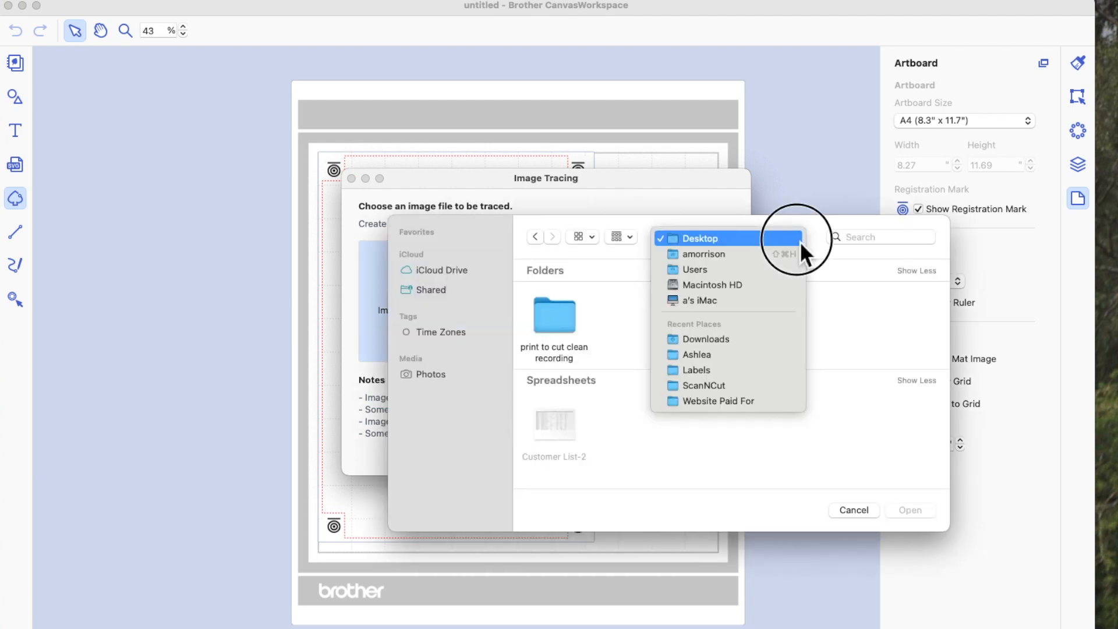
click(725, 340)
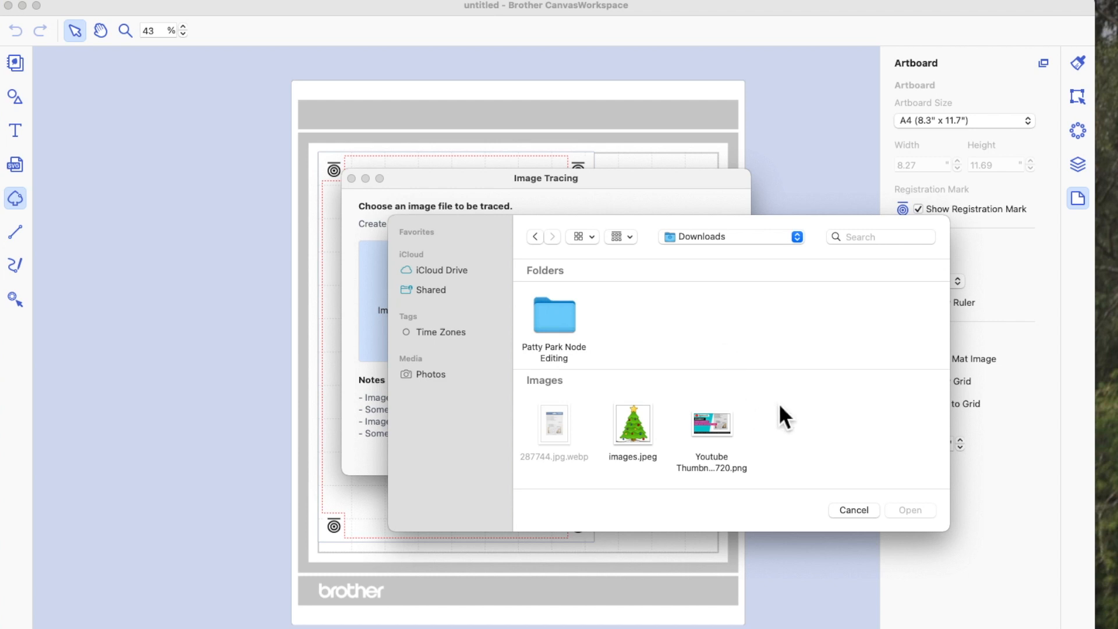
click(637, 428)
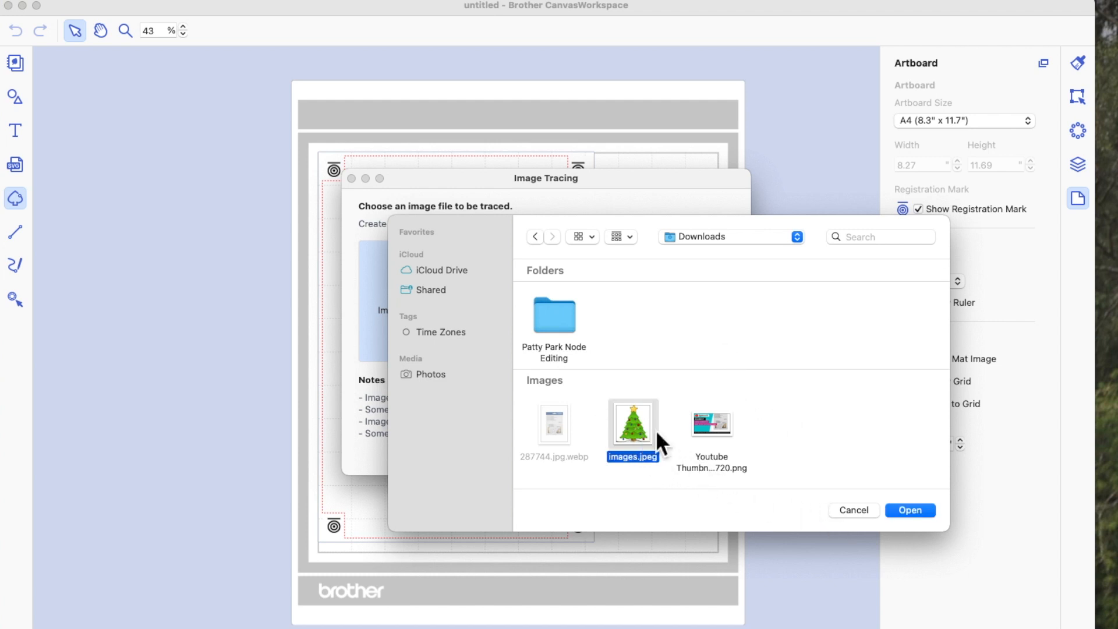
click(922, 512)
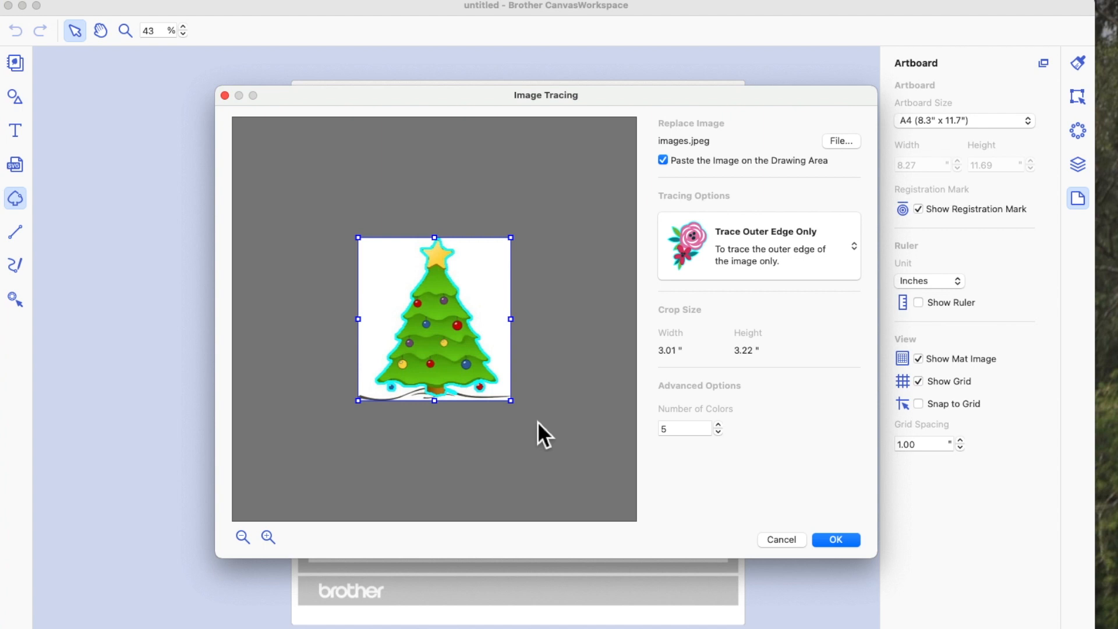
Step: Trace only the outer edge of the tree and paste the image with its trace on the drawing area
click(860, 258)
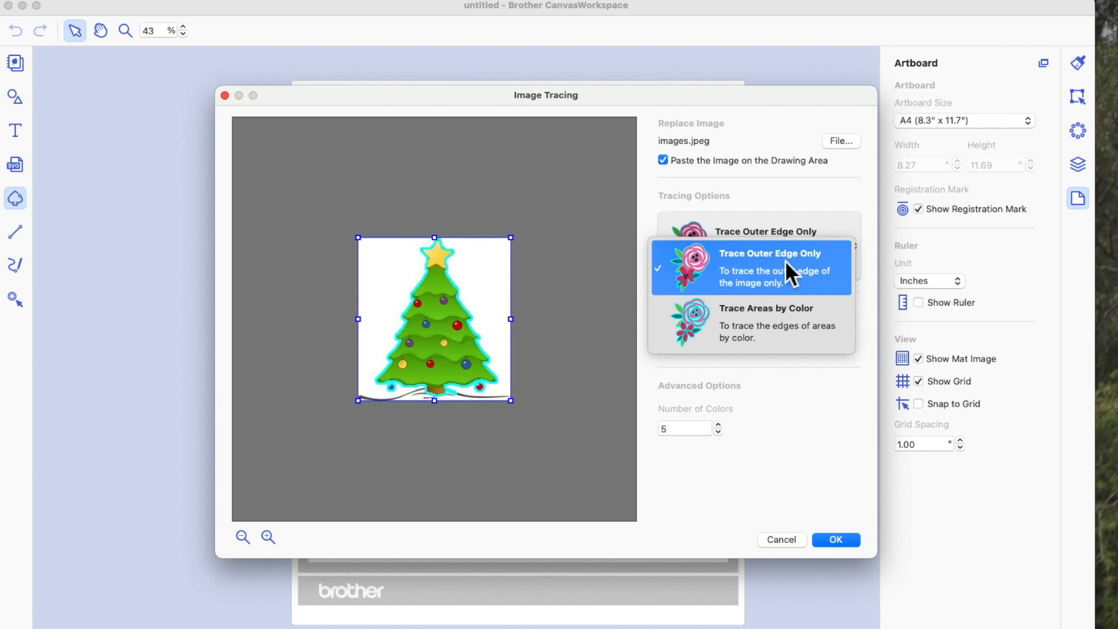
click(818, 431)
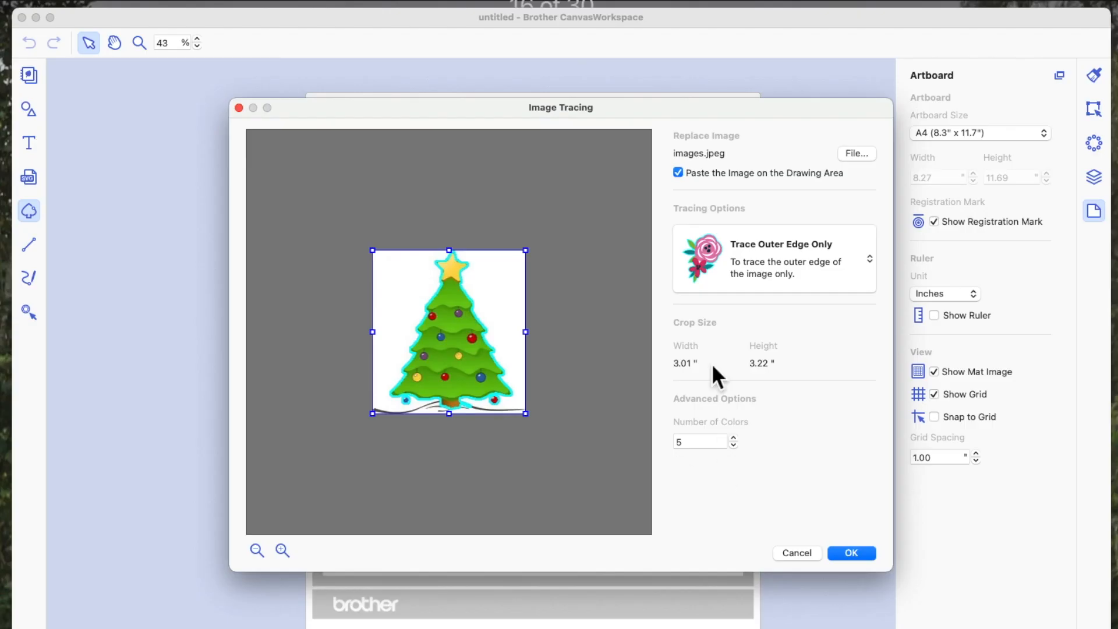
click(863, 555)
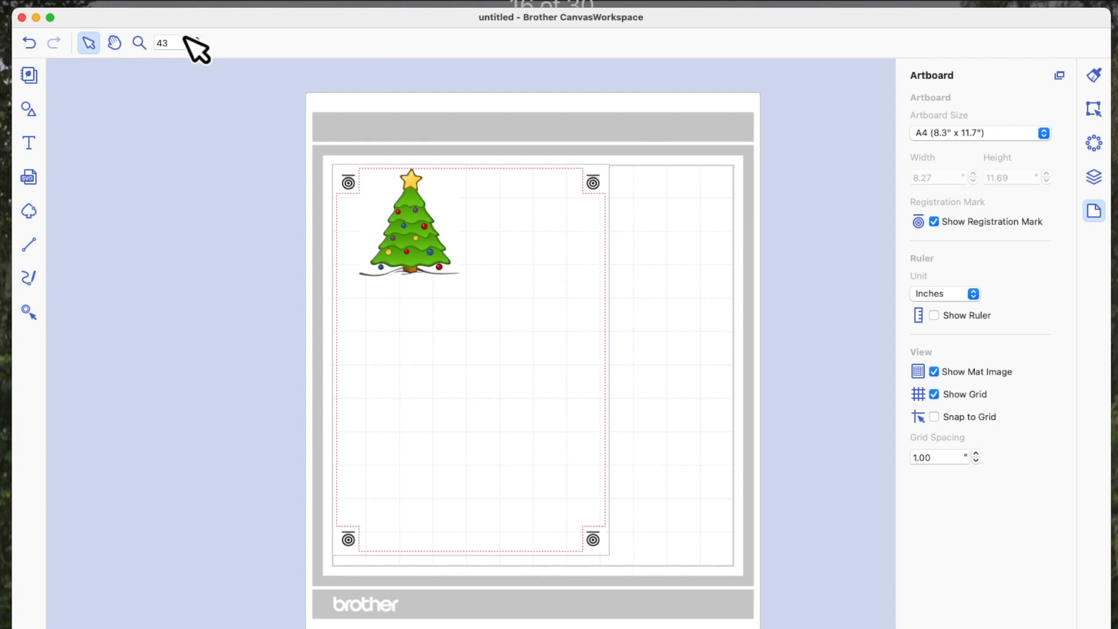
Step: Ungroup the traced tree and move its cut outline off the image to the empty area on its right
click(140, 44)
drag(324, 145, 499, 316)
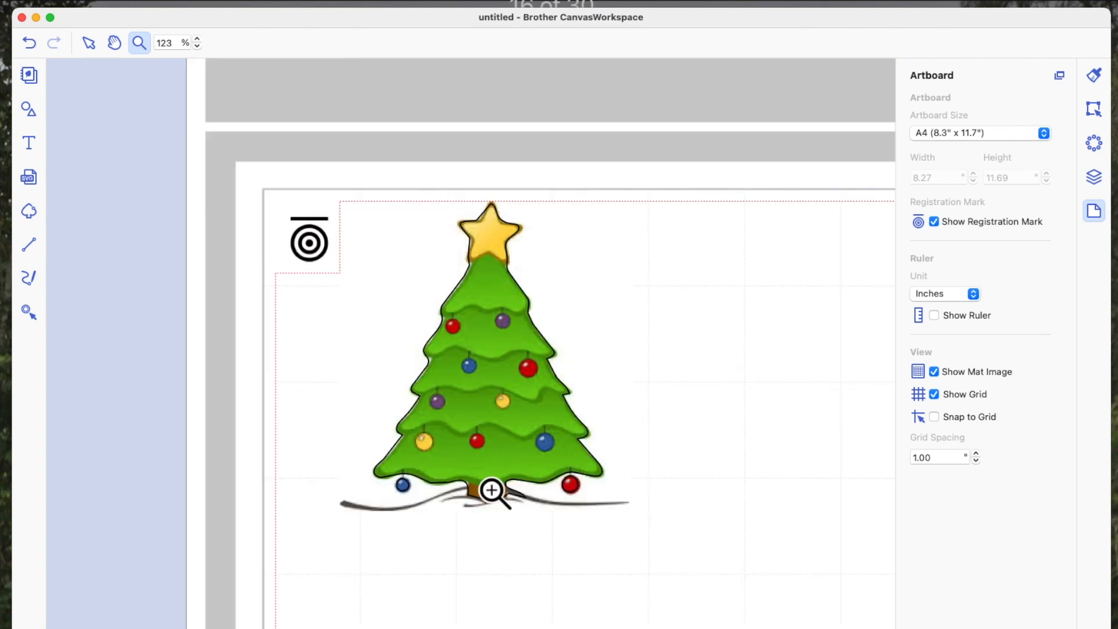
click(89, 43)
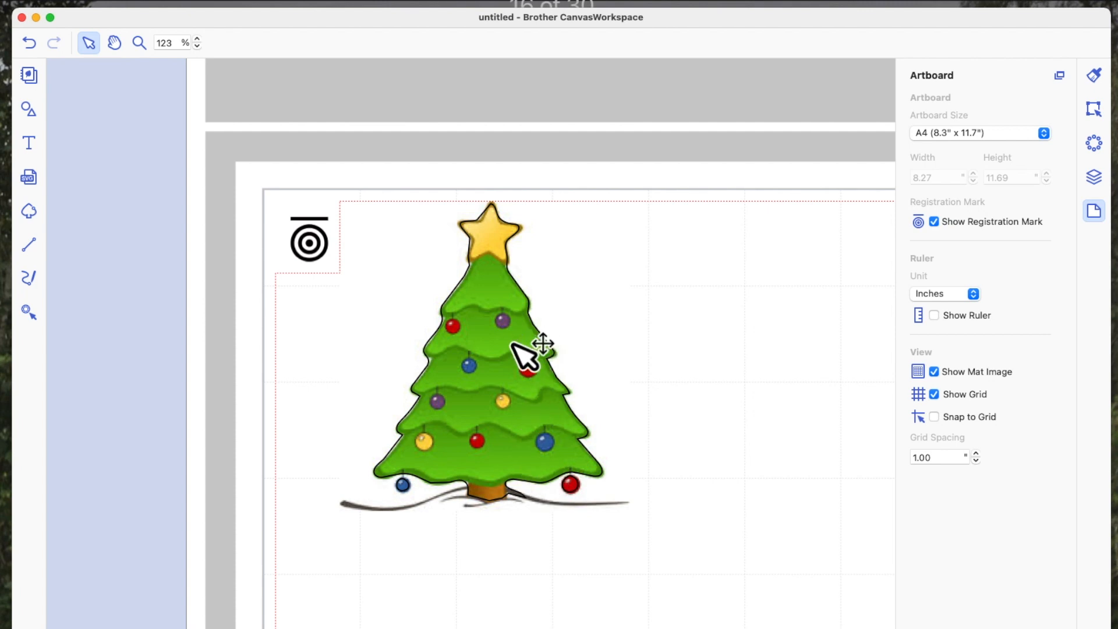
click(484, 387)
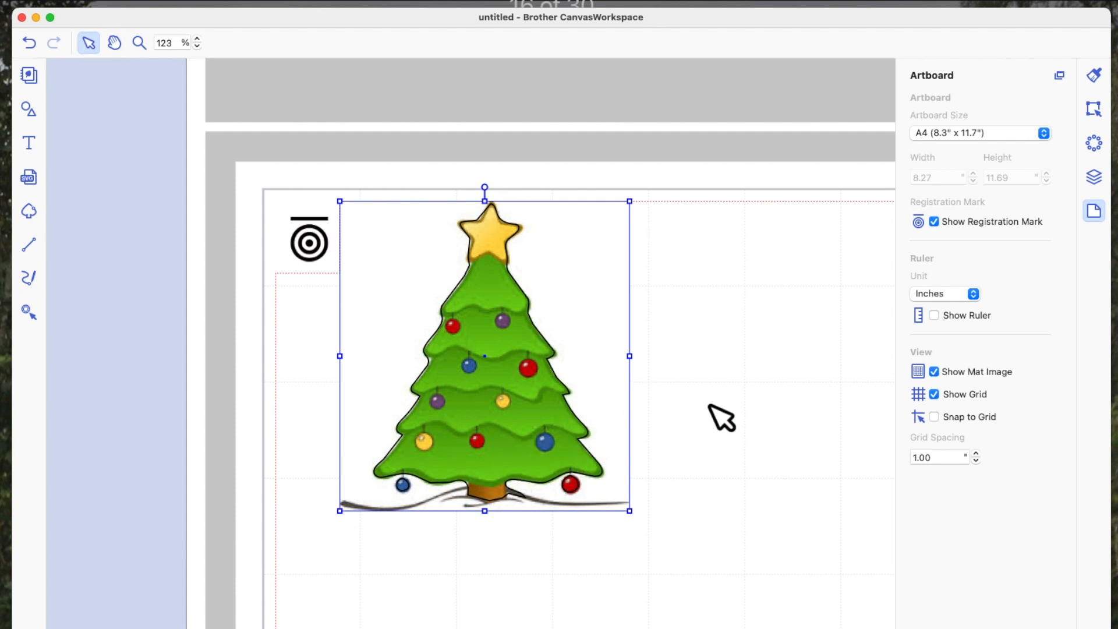
scroll(523, 407, down, 1)
right_click(523, 408)
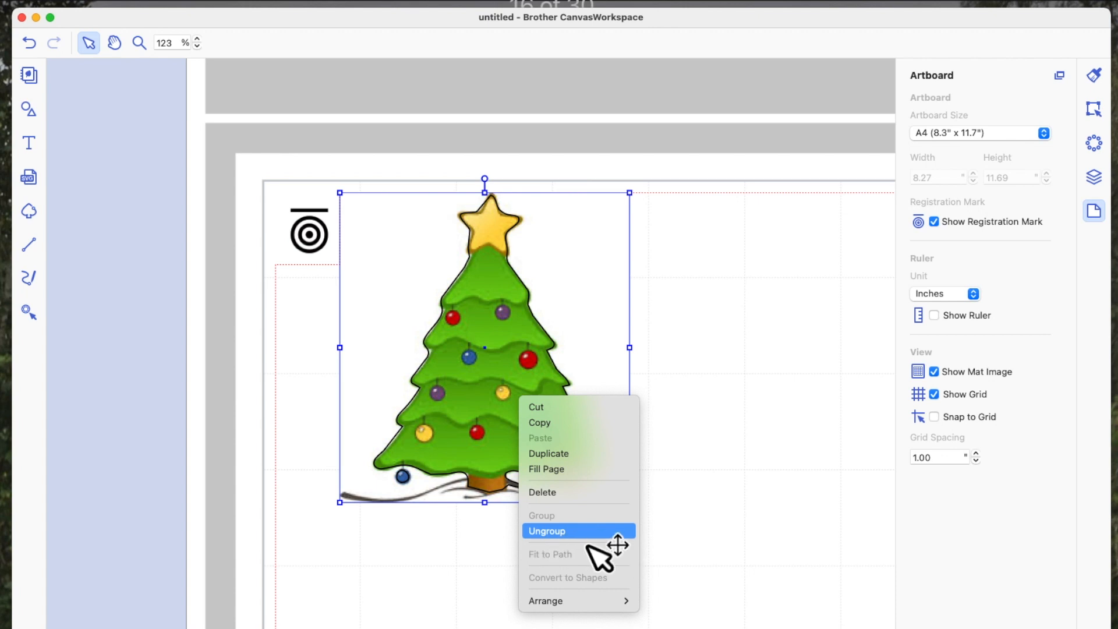
click(569, 539)
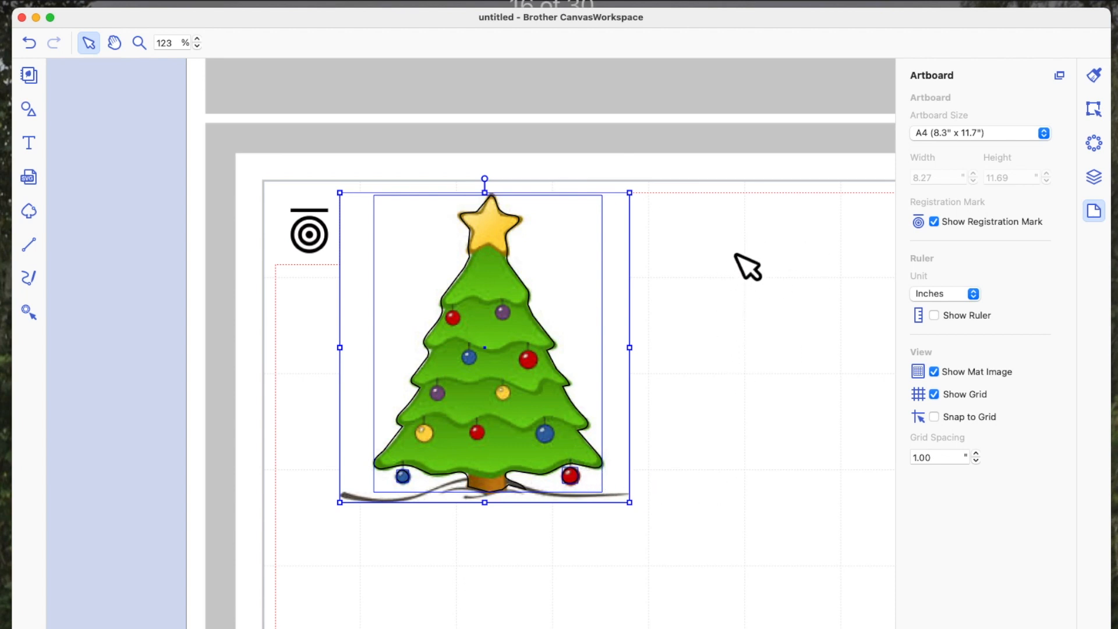
click(759, 261)
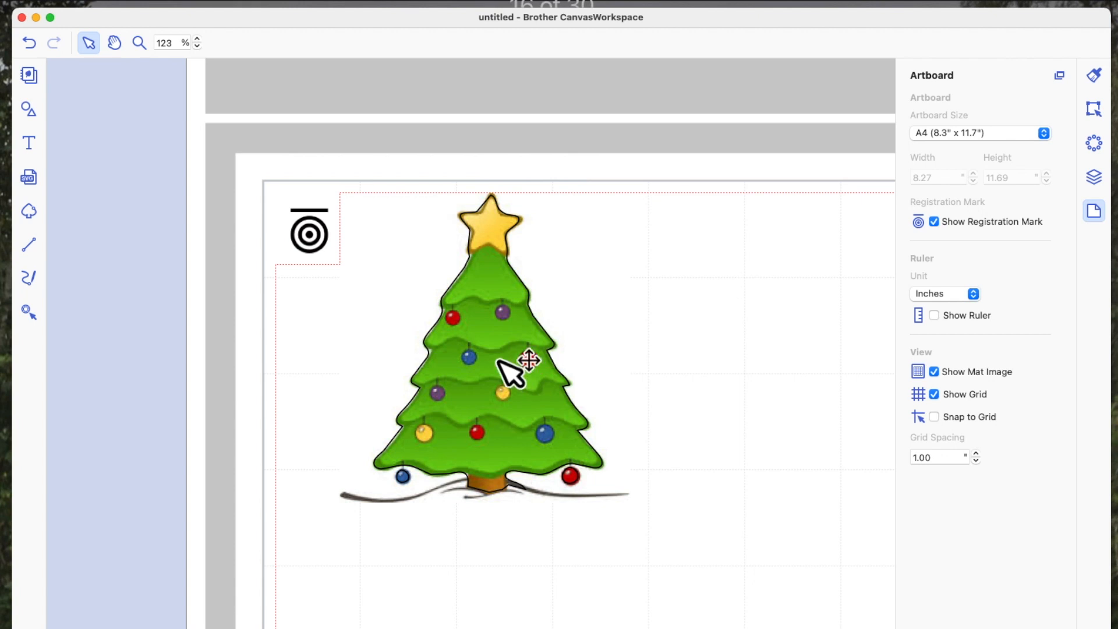
drag(489, 345, 728, 347)
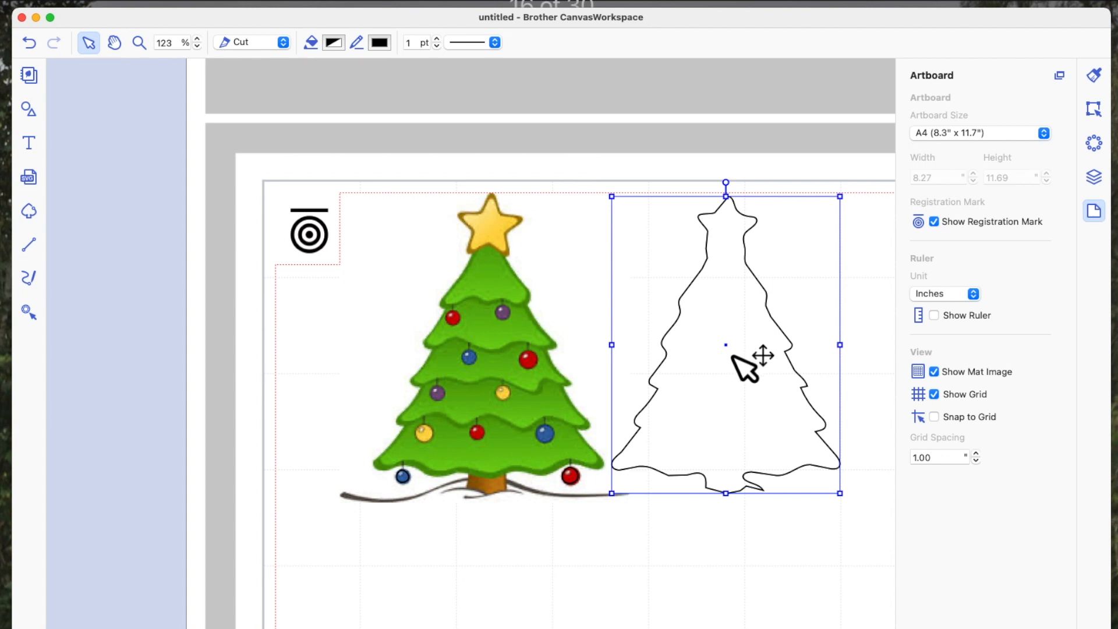
Step: Delete the stray nodes forming the spur to the right of the trunk on the cut outline, and finish path editing
double_click(731, 355)
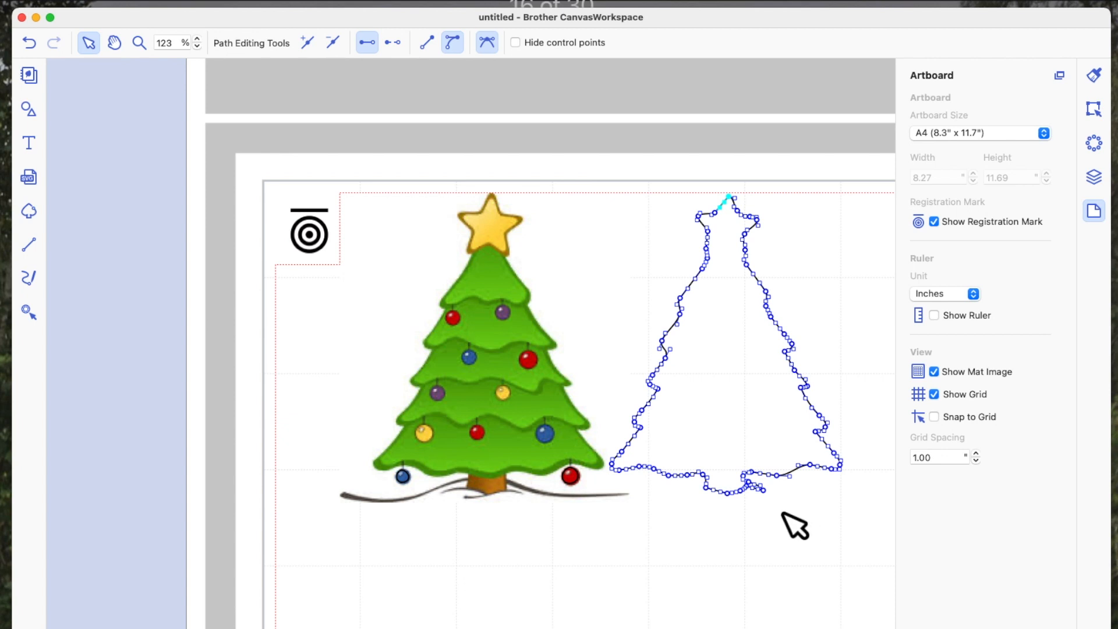
drag(786, 514, 758, 488)
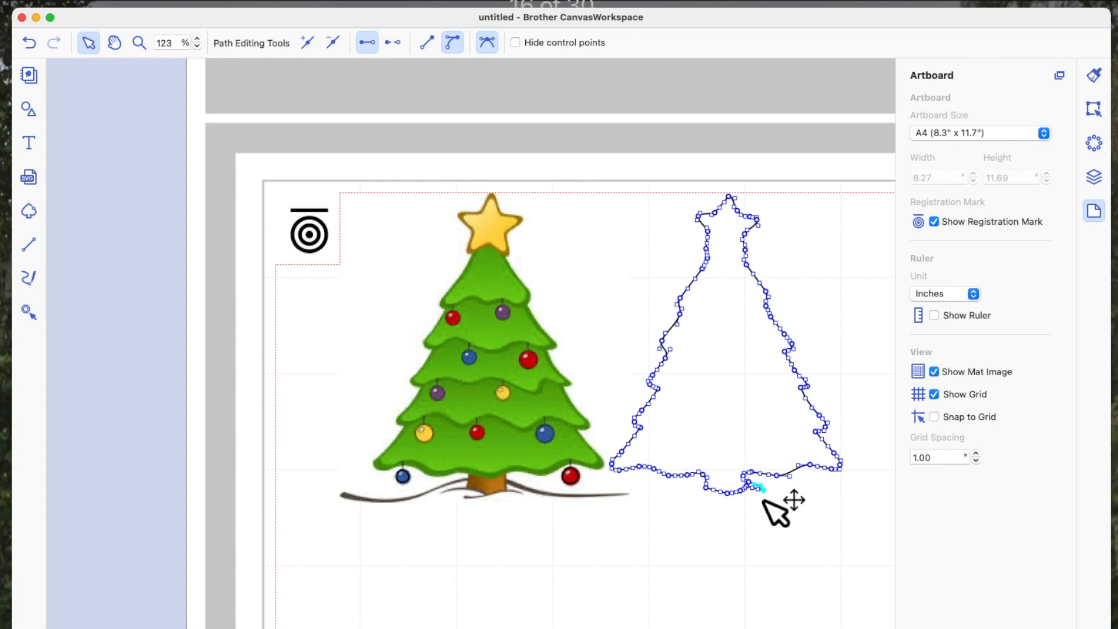
key(Delete)
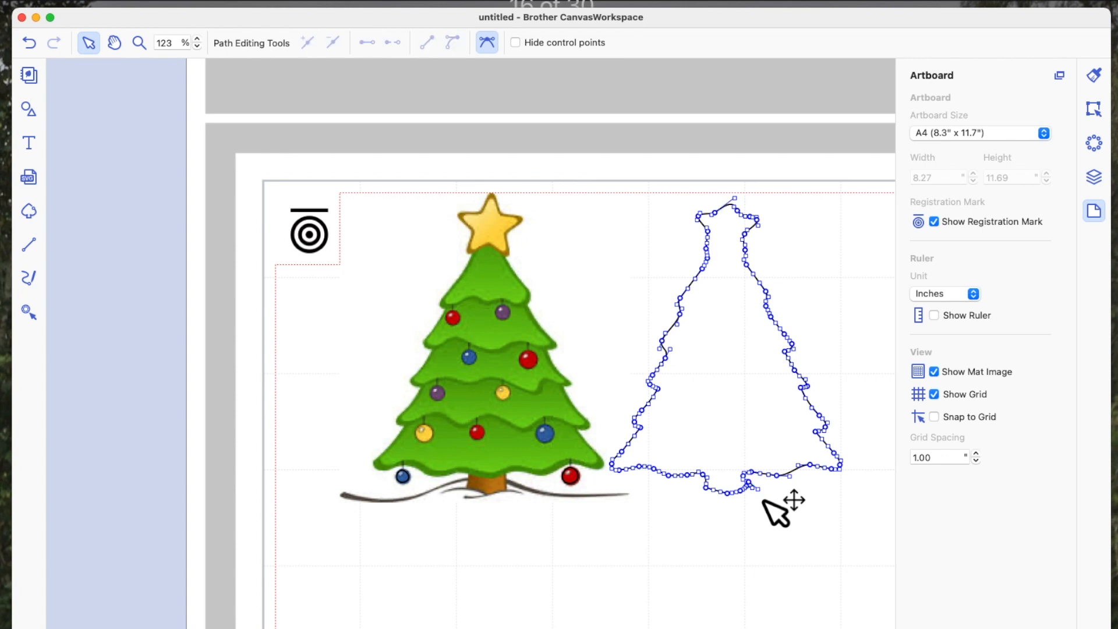
drag(770, 499, 749, 480)
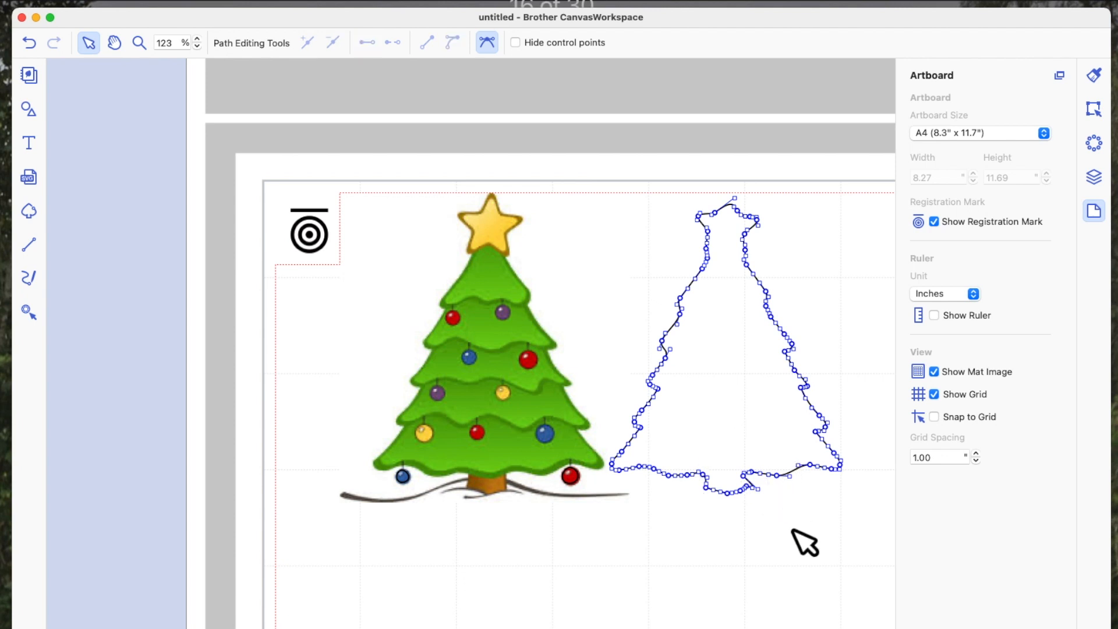
click(705, 561)
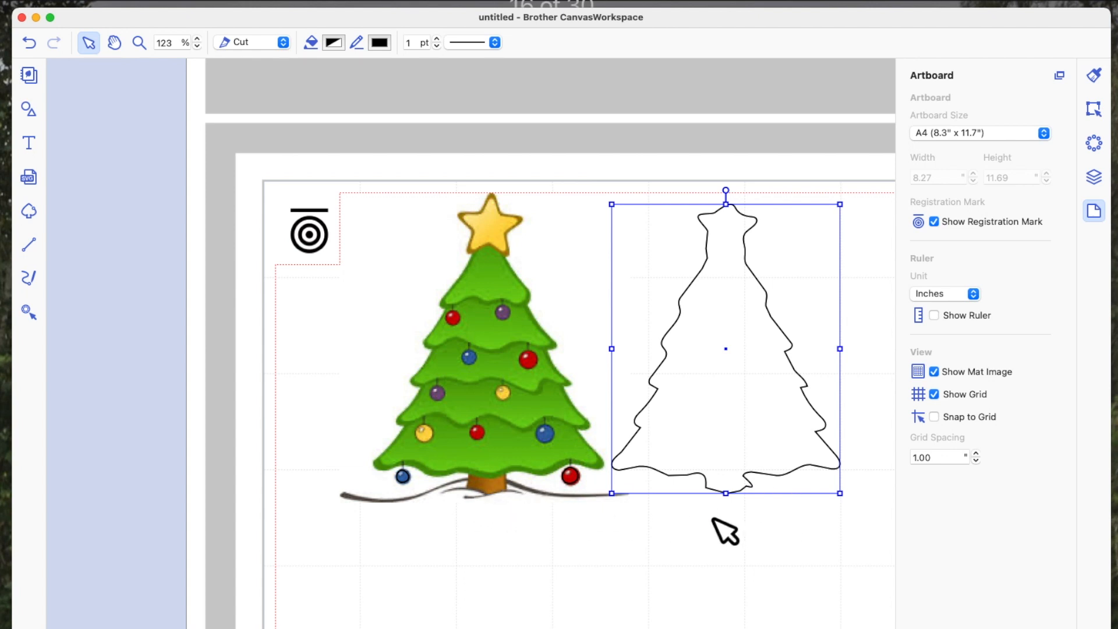
double_click(729, 359)
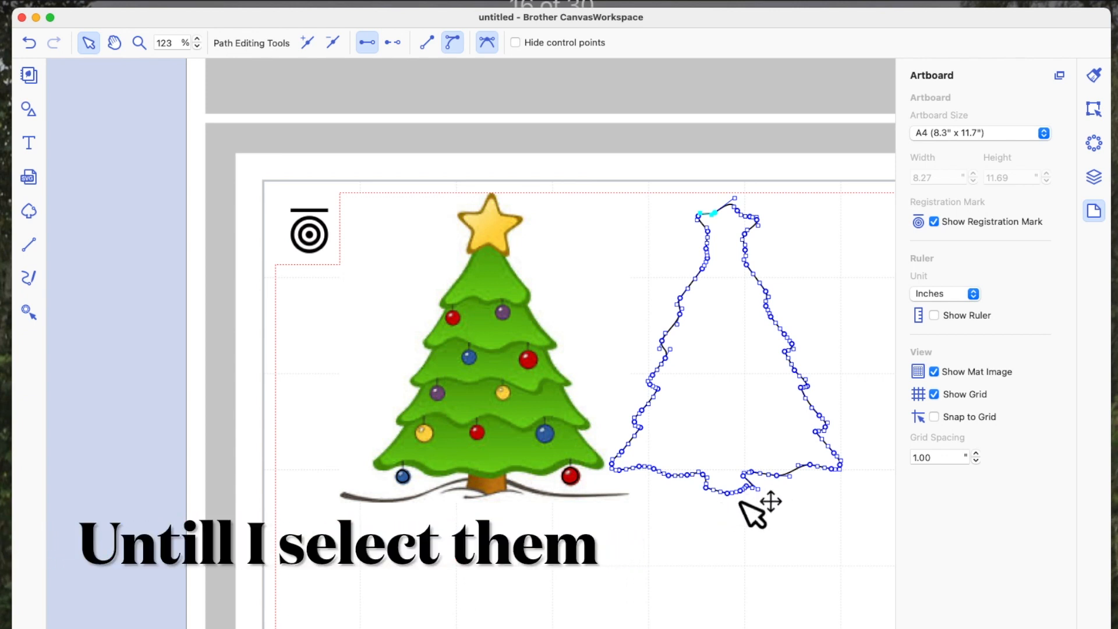
click(712, 491)
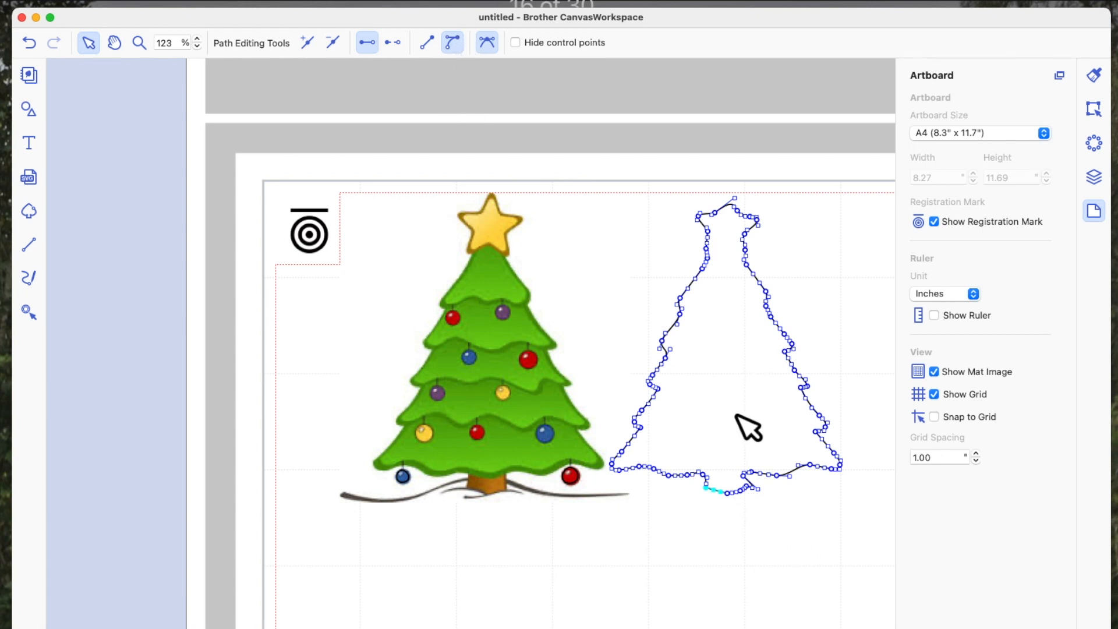
click(798, 513)
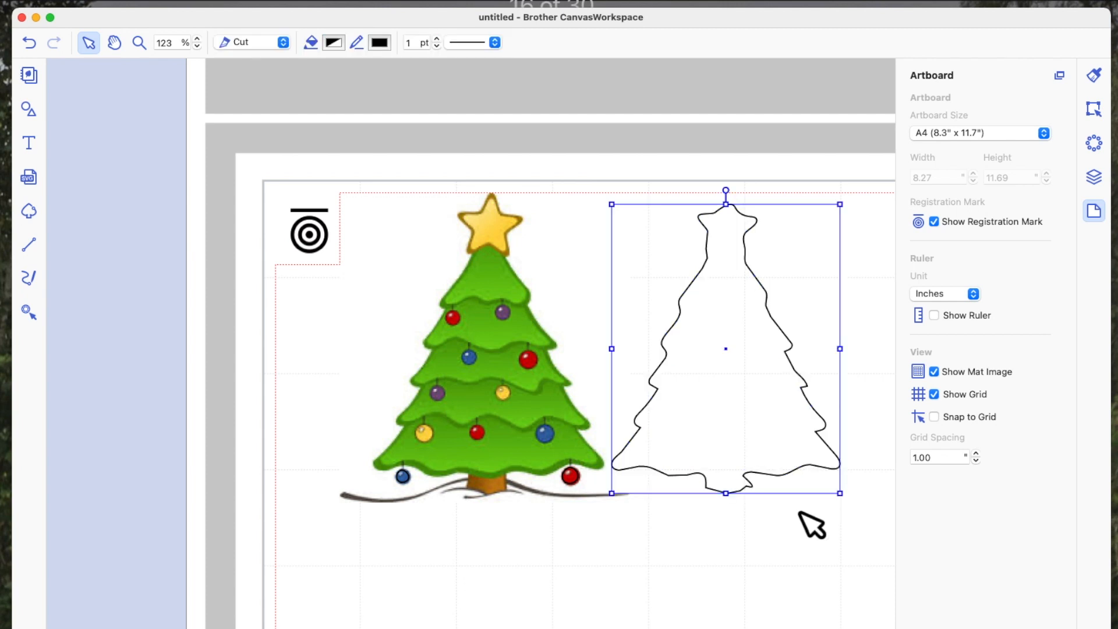
Step: Open the tree's cut outline for node editing and delete the surplus nodes along the bottom of the trunk
double_click(729, 358)
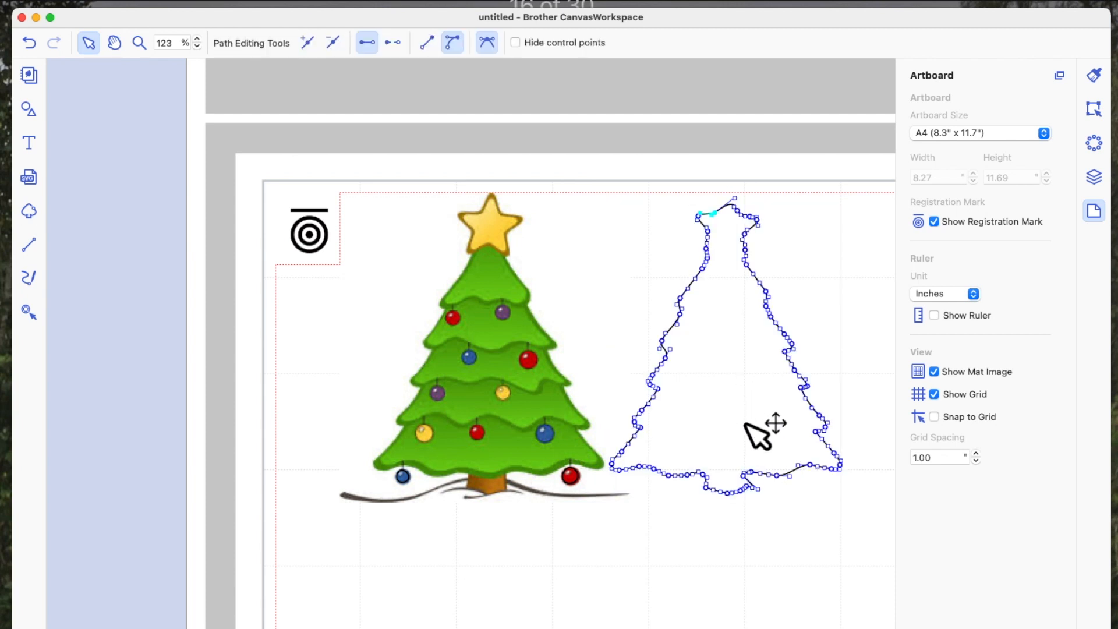
click(755, 501)
drag(755, 499, 730, 487)
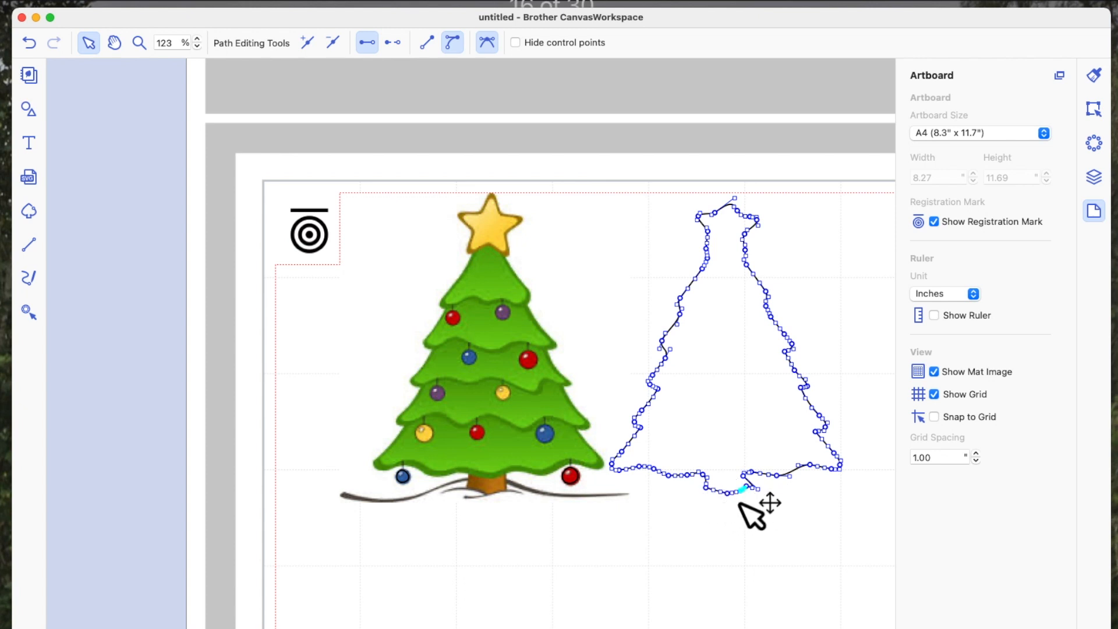
click(773, 513)
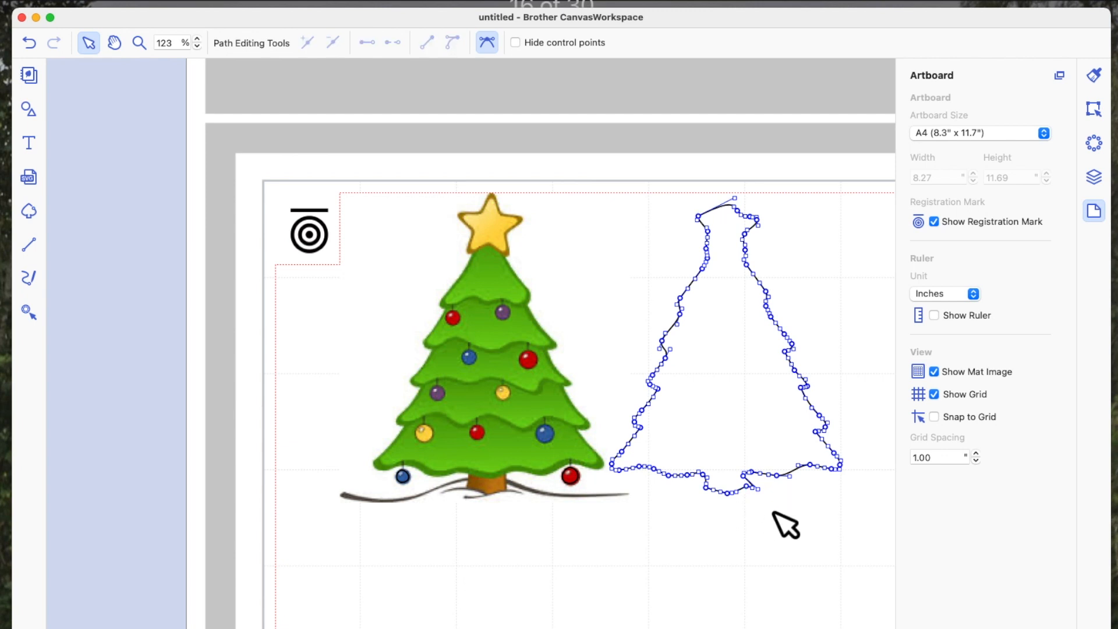
click(732, 498)
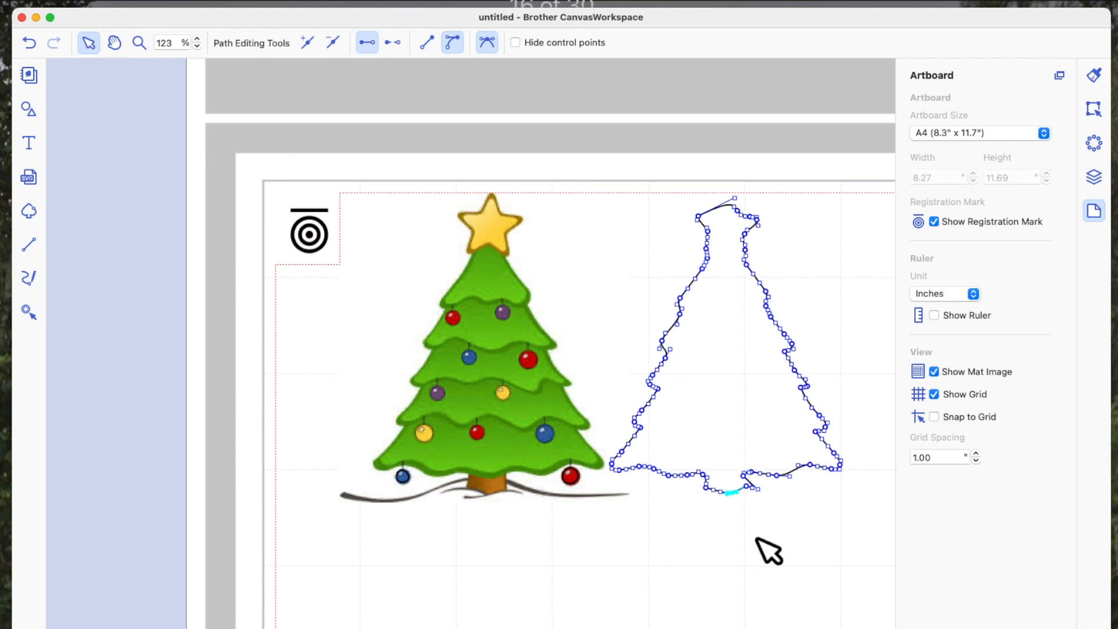
click(769, 551)
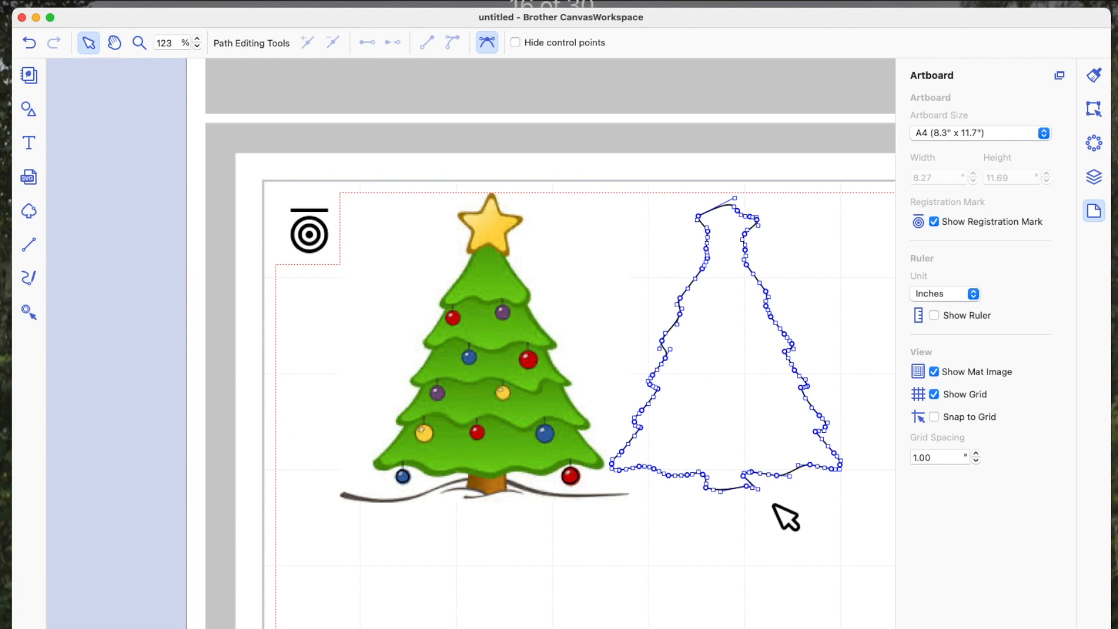
Step: Pull the trunk's lower-right node down to form a corner, straighten the trunk's right side and delete the extra node above it
click(747, 485)
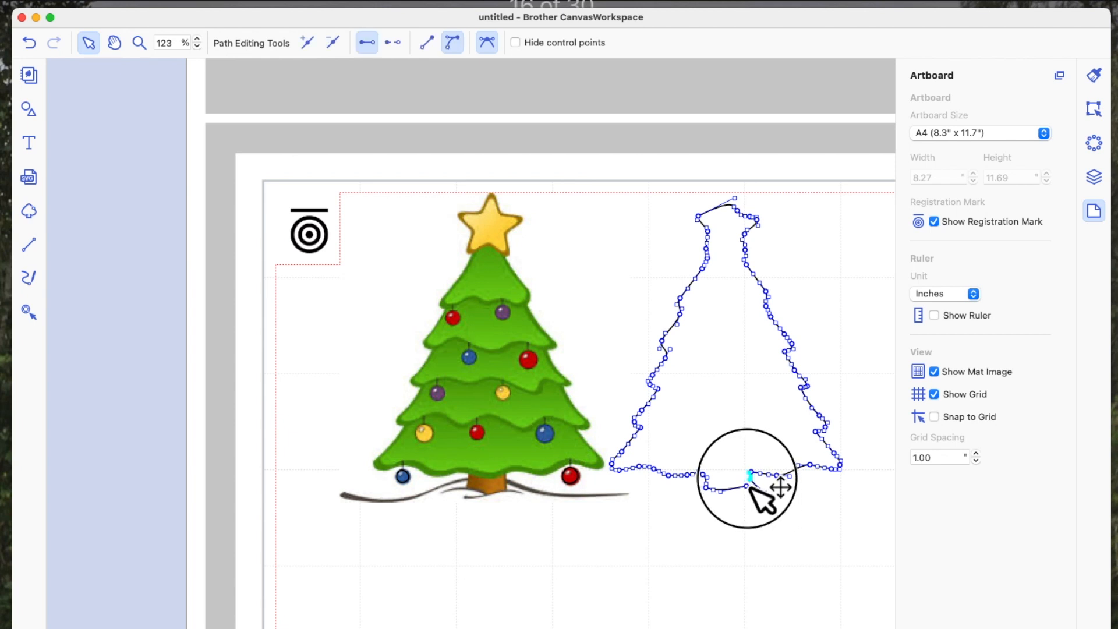
drag(747, 486, 747, 495)
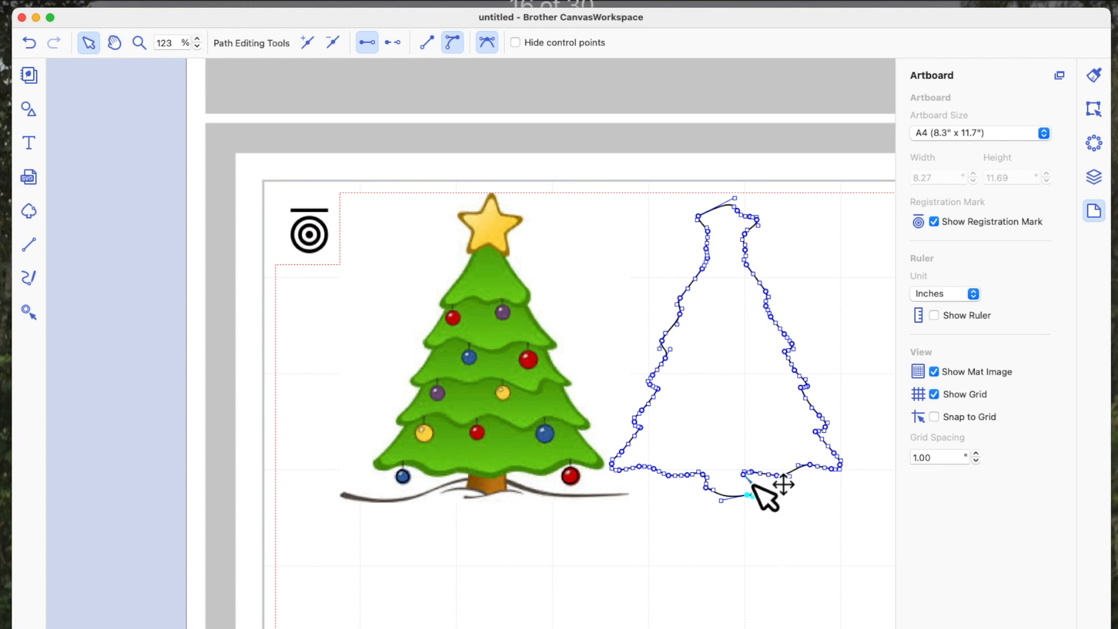
click(429, 48)
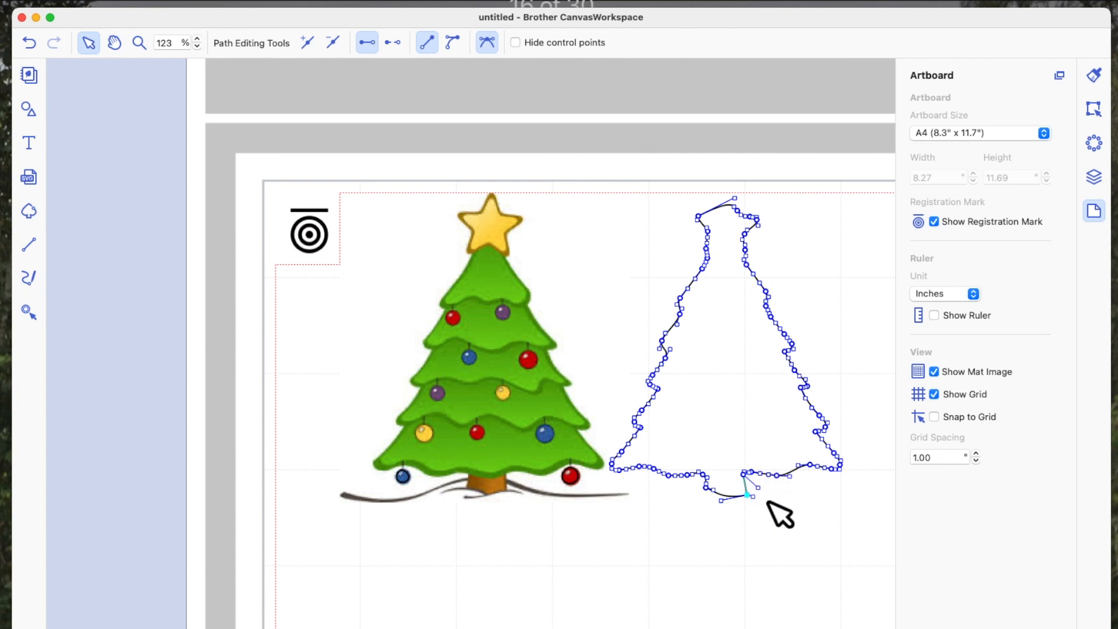
click(745, 474)
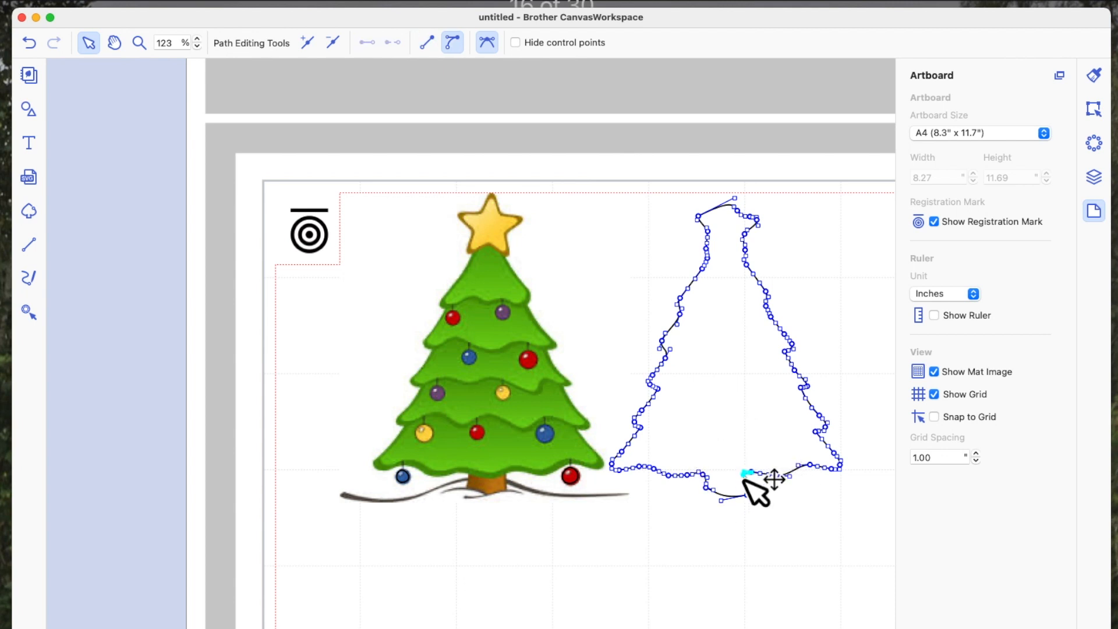
click(745, 482)
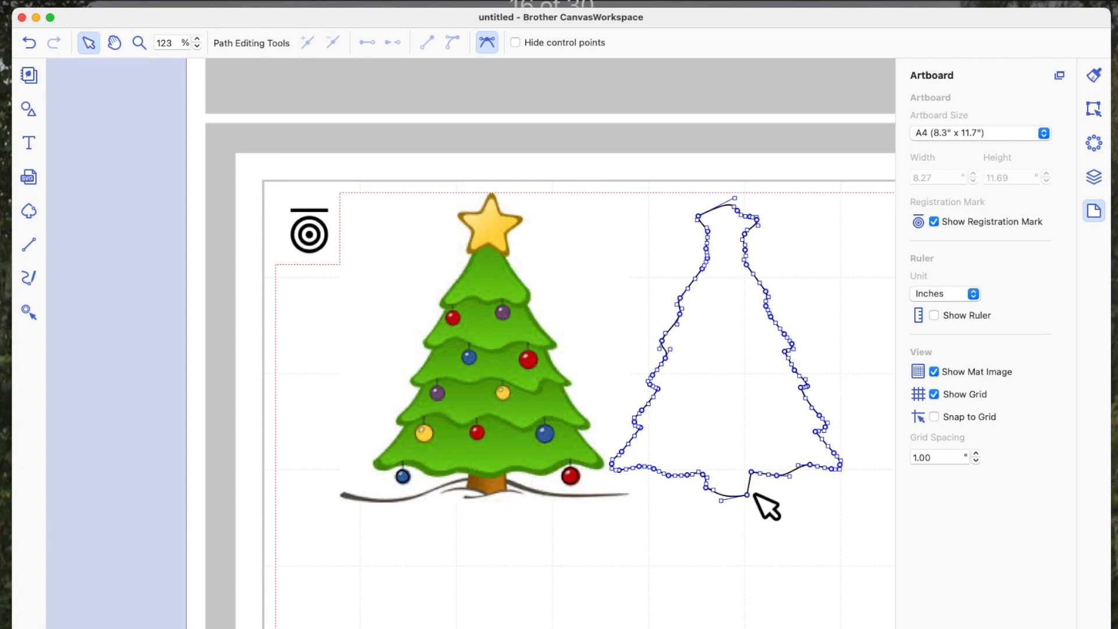
Step: Delete the uneven nodes along the left side of the trunk on the cut outline
click(702, 475)
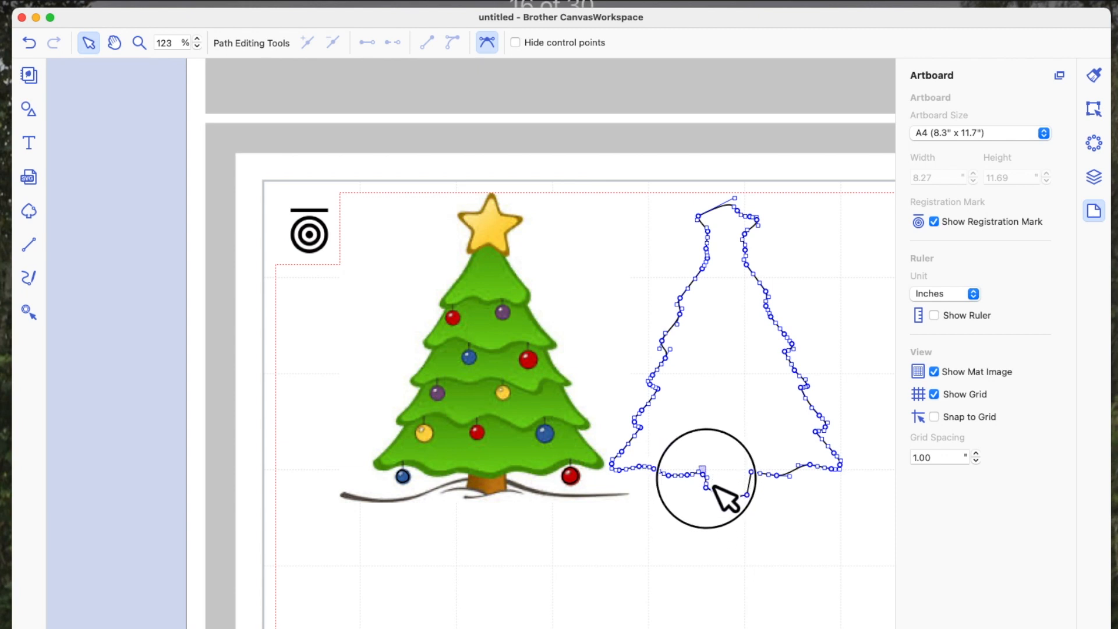
key(Delete)
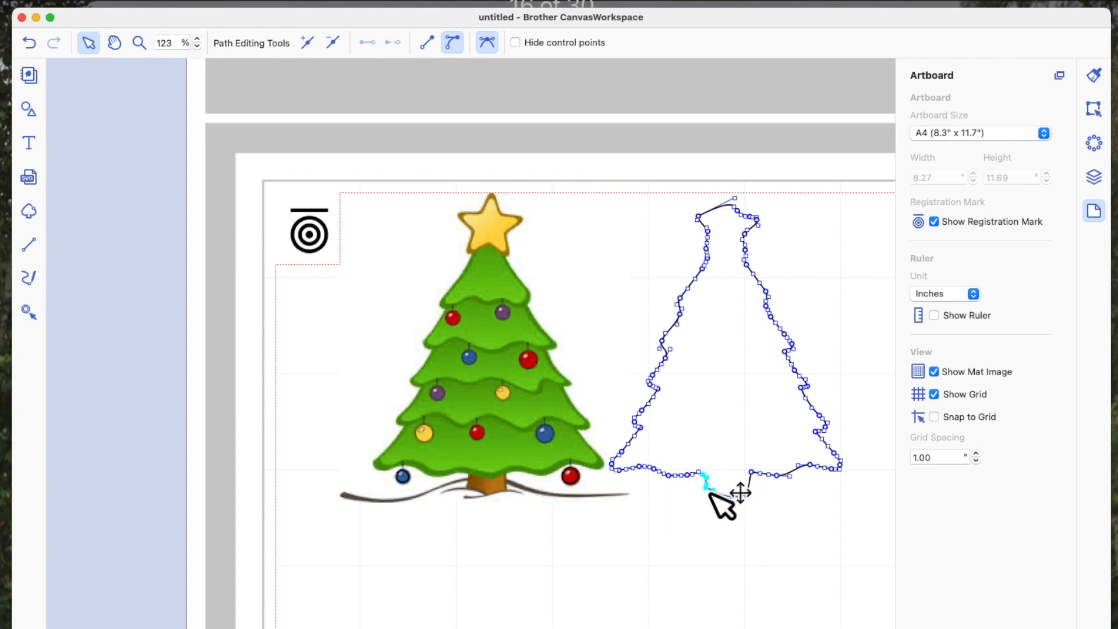
drag(709, 494, 751, 505)
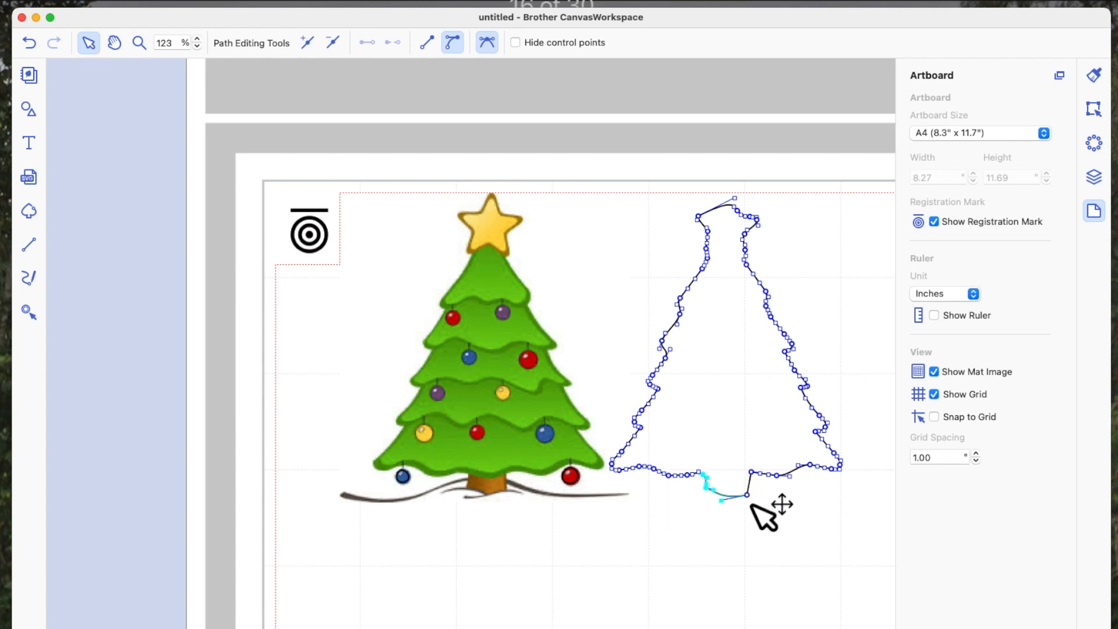
click(789, 544)
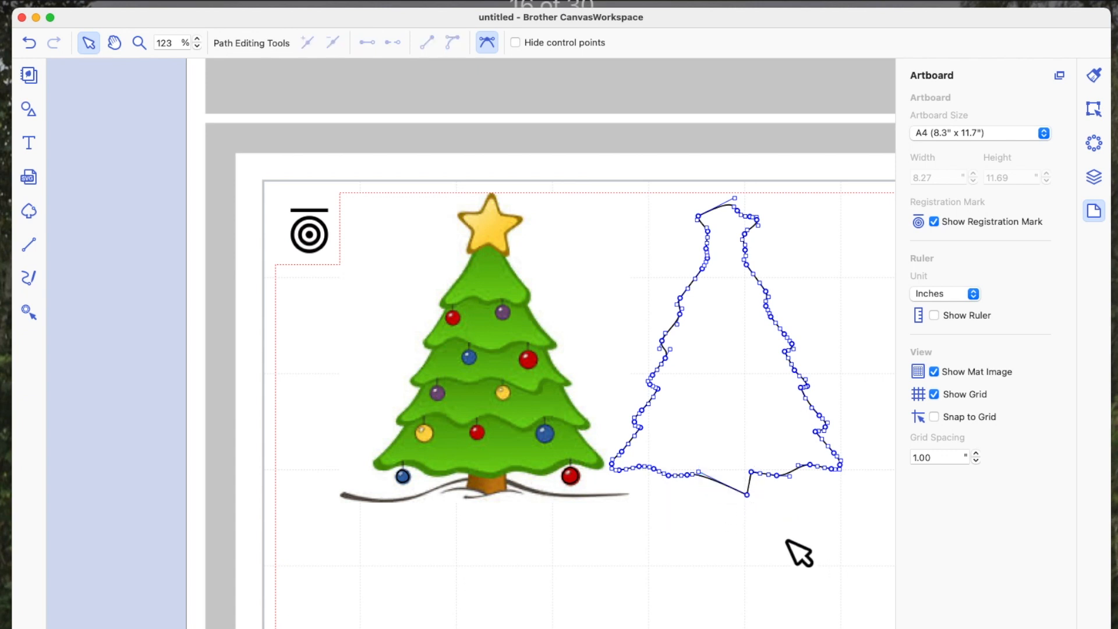
click(704, 492)
drag(714, 500, 700, 488)
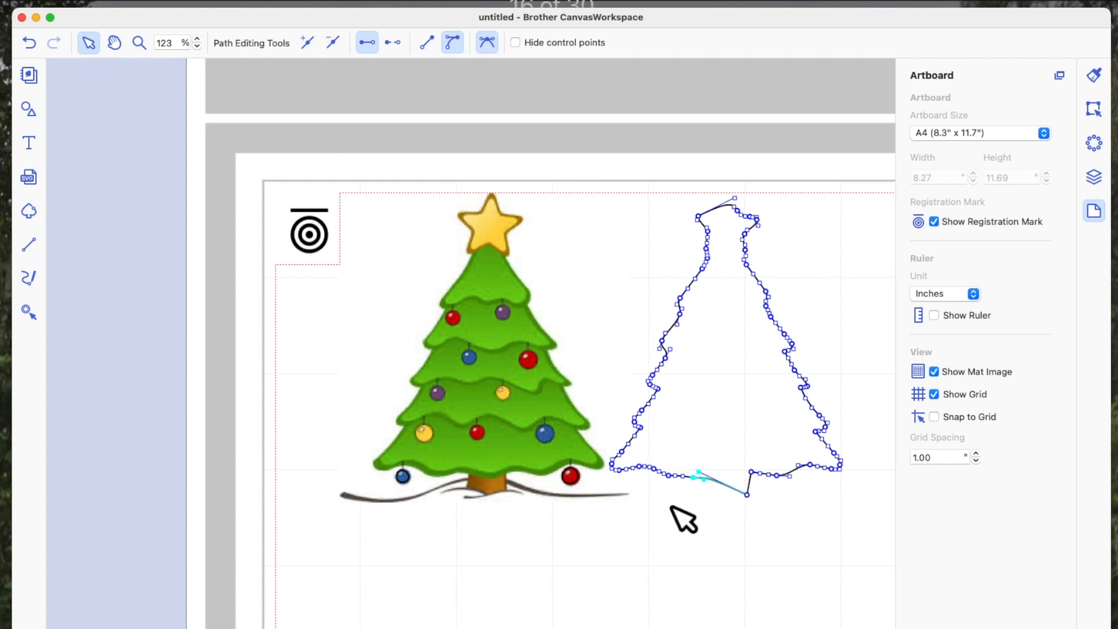
mouse_move(703, 480)
mouse_down()
mouse_move(714, 505)
mouse_move(698, 489)
mouse_up()
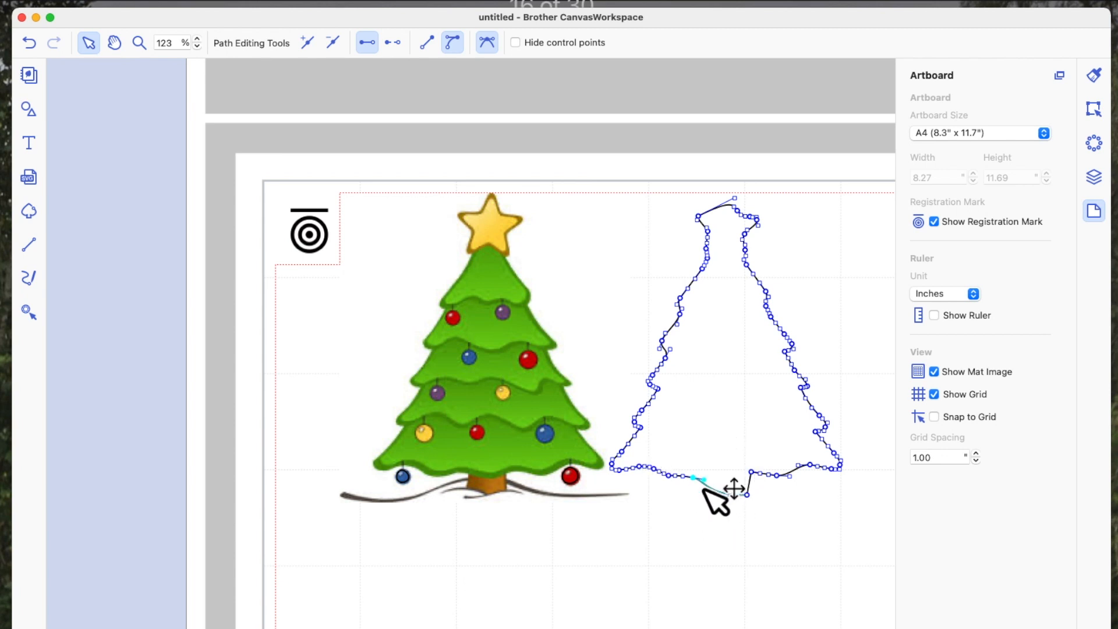
Step: Straighten the trunk's slanted bottom segment, add a node on it placed as the lower-left trunk corner, and finish path editing
click(427, 43)
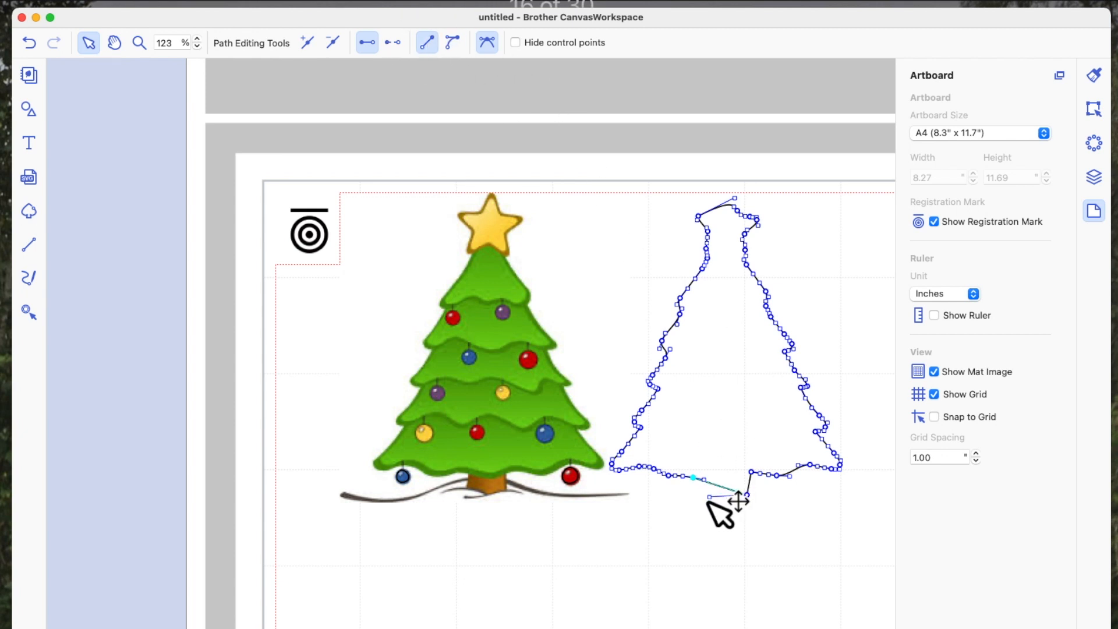
click(309, 43)
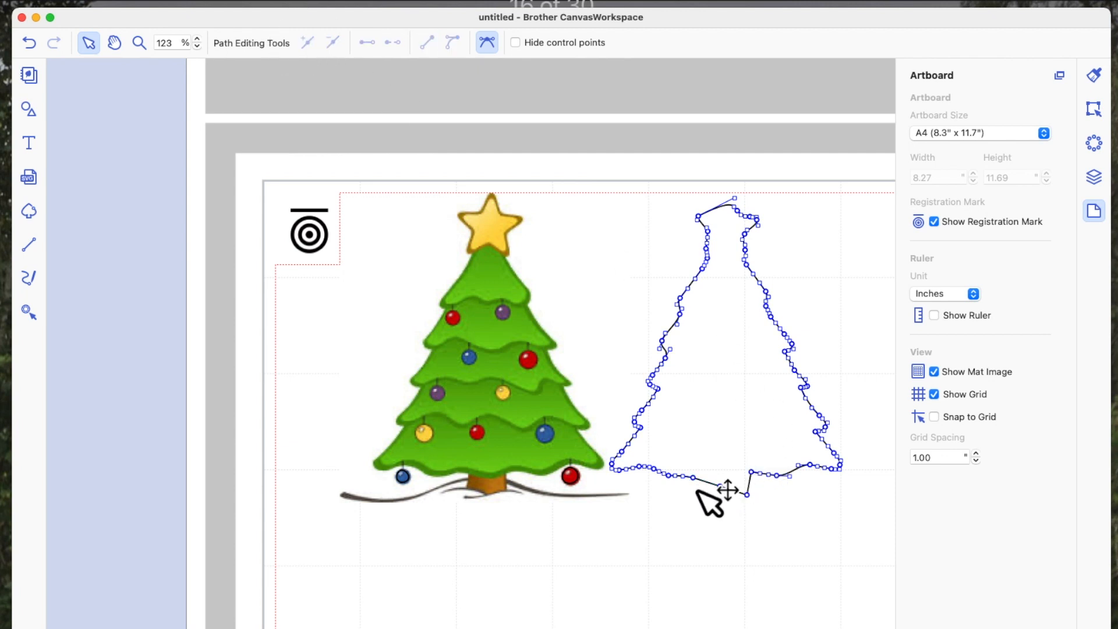
drag(722, 488, 695, 494)
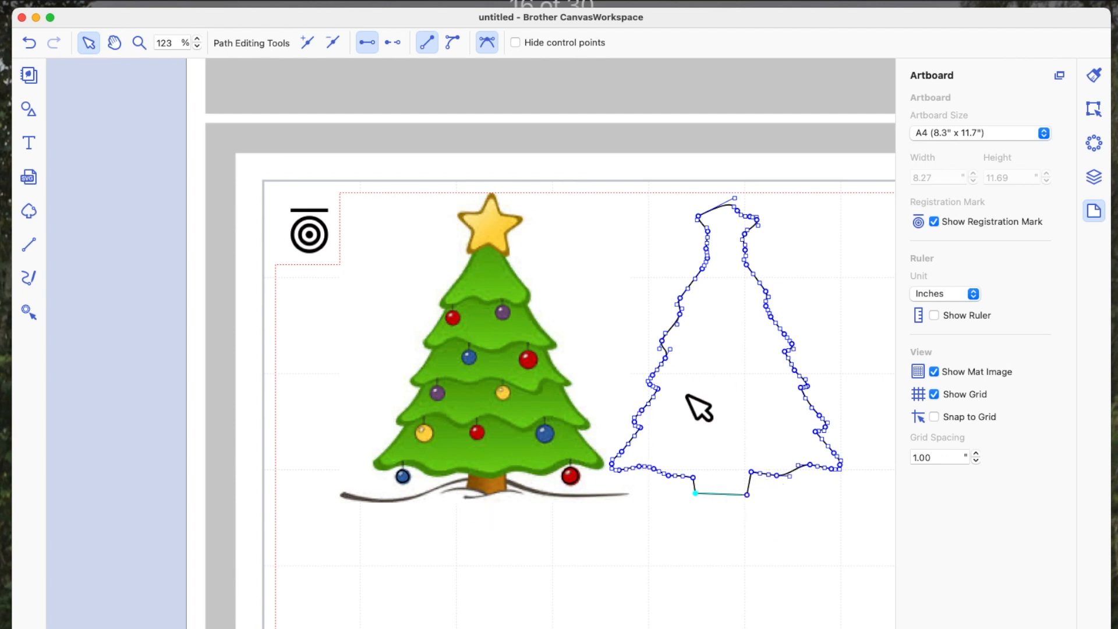
click(824, 304)
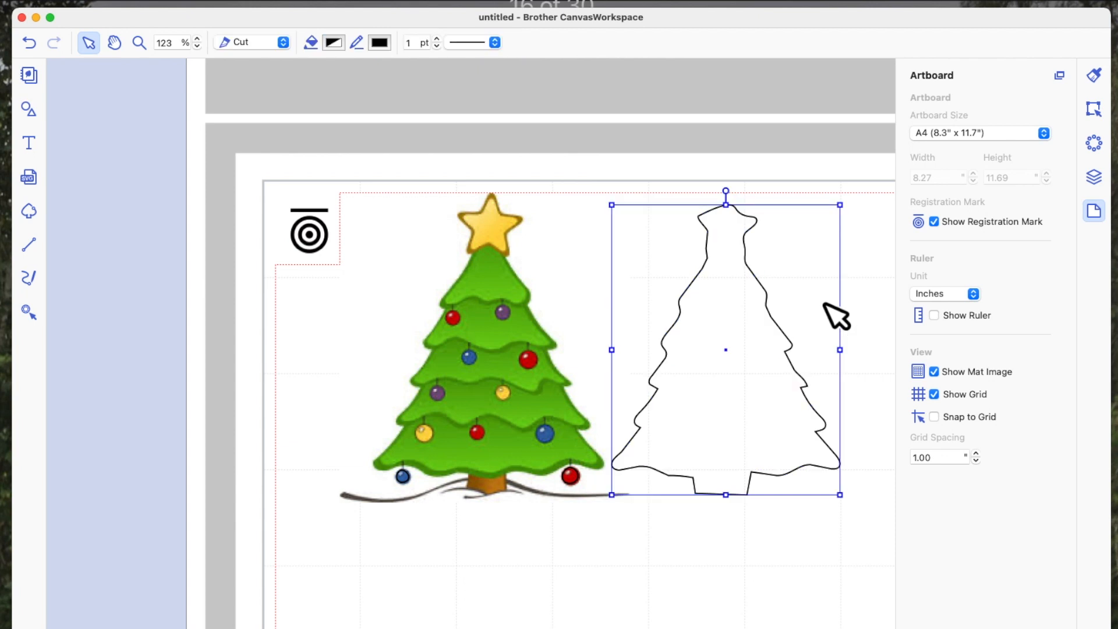
Step: Move the cut outline back over the Christmas tree image and open it for node editing
drag(783, 345, 549, 347)
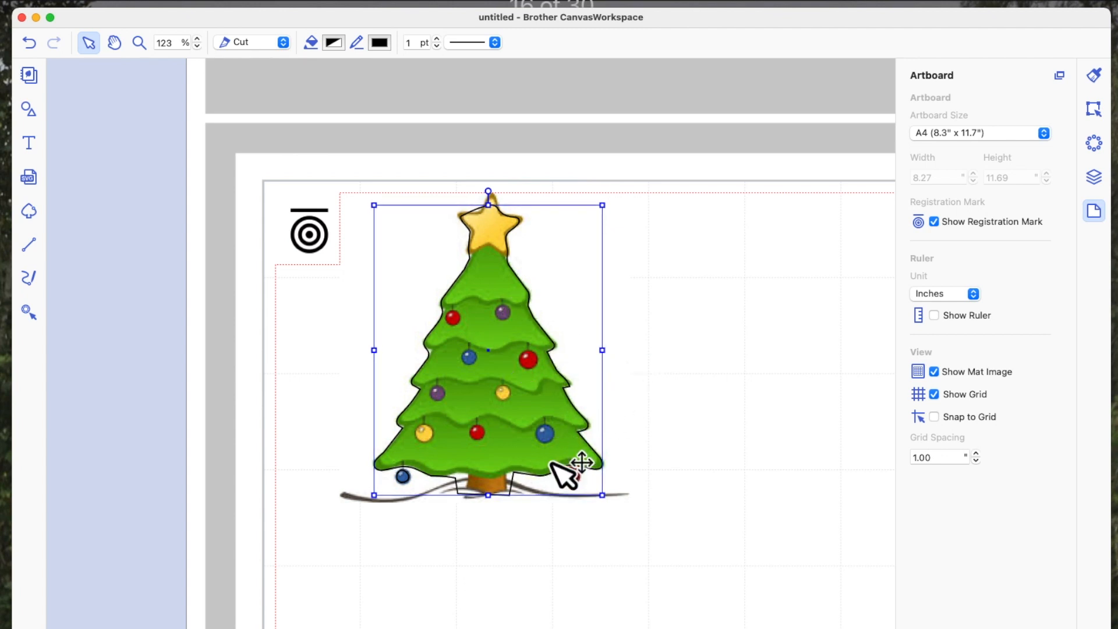
click(490, 361)
double_click(495, 361)
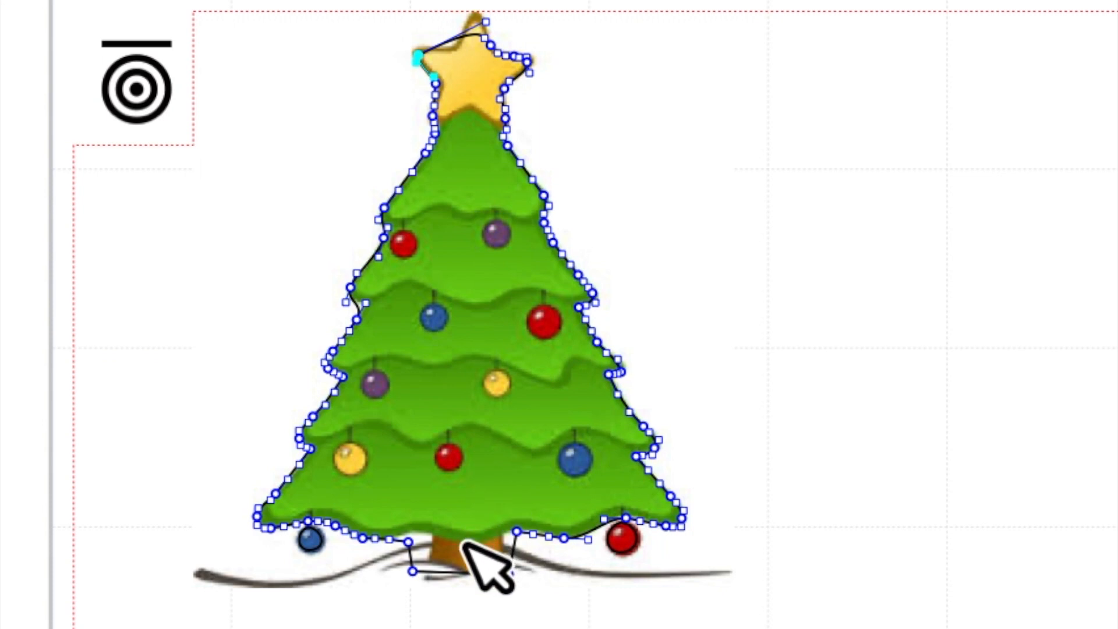
Step: Move the outline's two lower trunk corners and its upper-right trunk node onto the edges of the pictured trunk
drag(415, 590, 432, 579)
mouse_move(517, 532)
mouse_down()
mouse_move(507, 532)
mouse_move(512, 549)
mouse_up()
drag(514, 590, 511, 582)
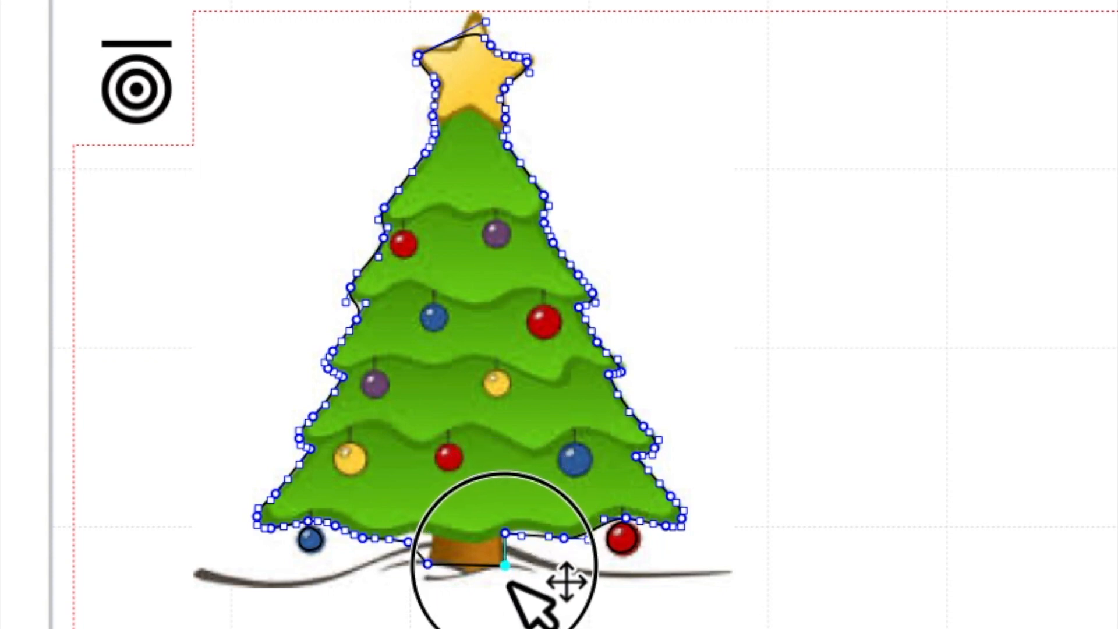
click(436, 589)
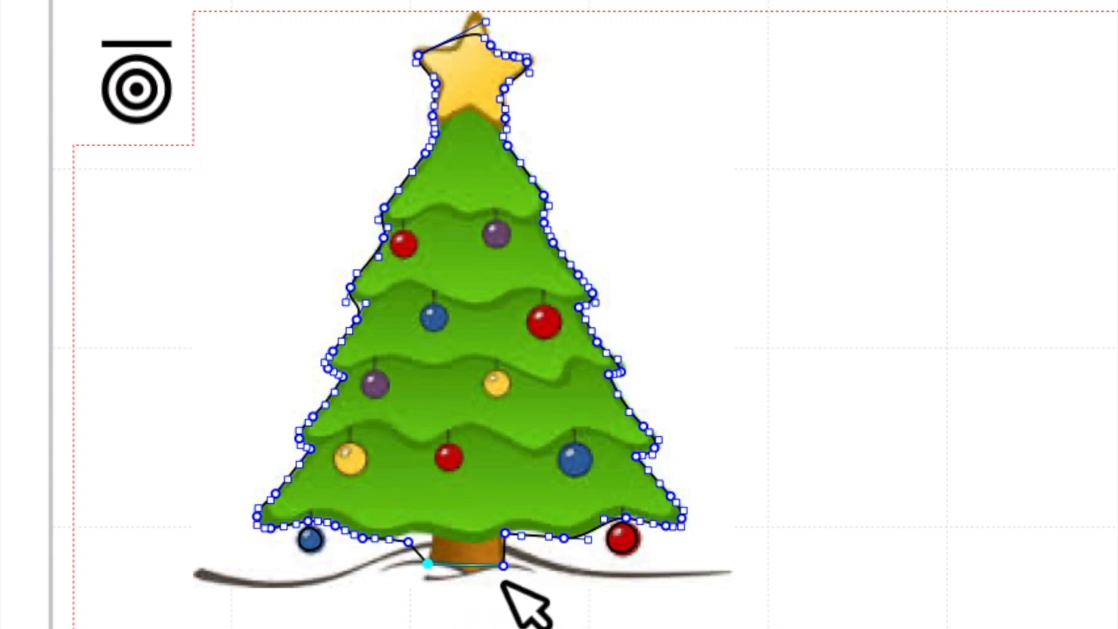
Step: Add a node to the middle of the trunk's bottom edge at its lowest point, and fit the upper-left trunk node to the picture
click(833, 1)
click(466, 572)
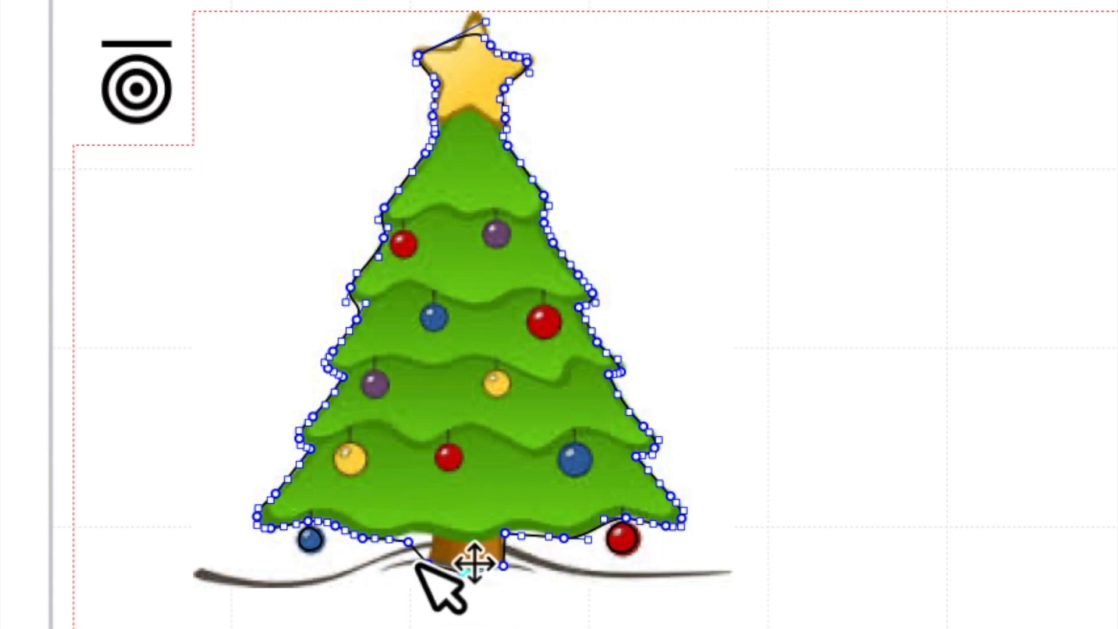
click(428, 542)
drag(435, 555, 437, 552)
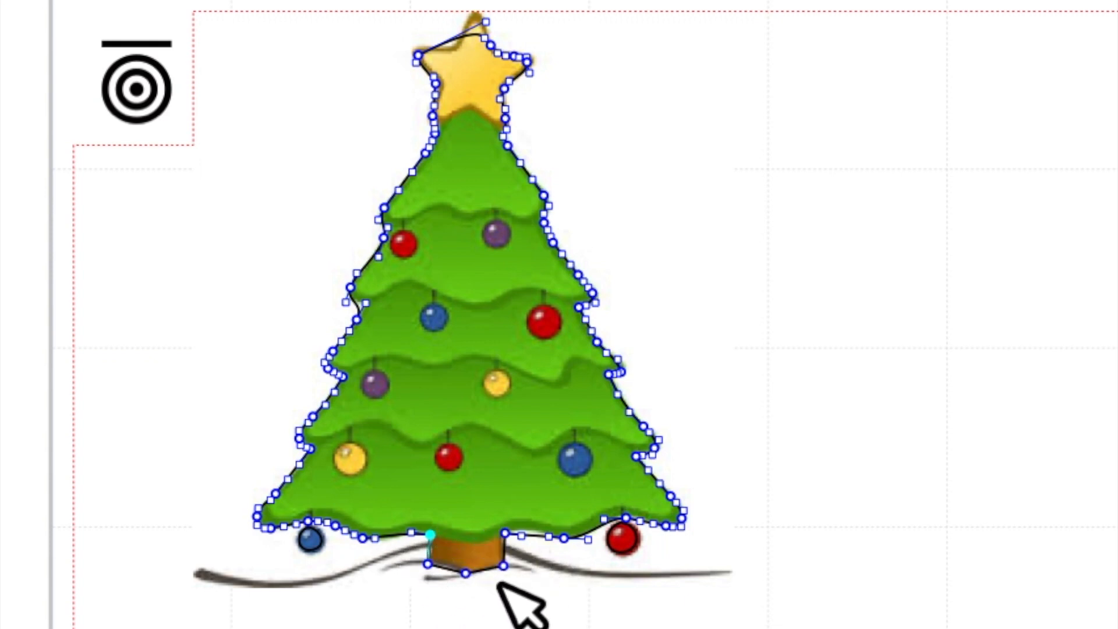
Step: Curve the outline segments right of the trunk to follow the tree's lower edge, and finish path editing
click(553, 557)
click(550, 553)
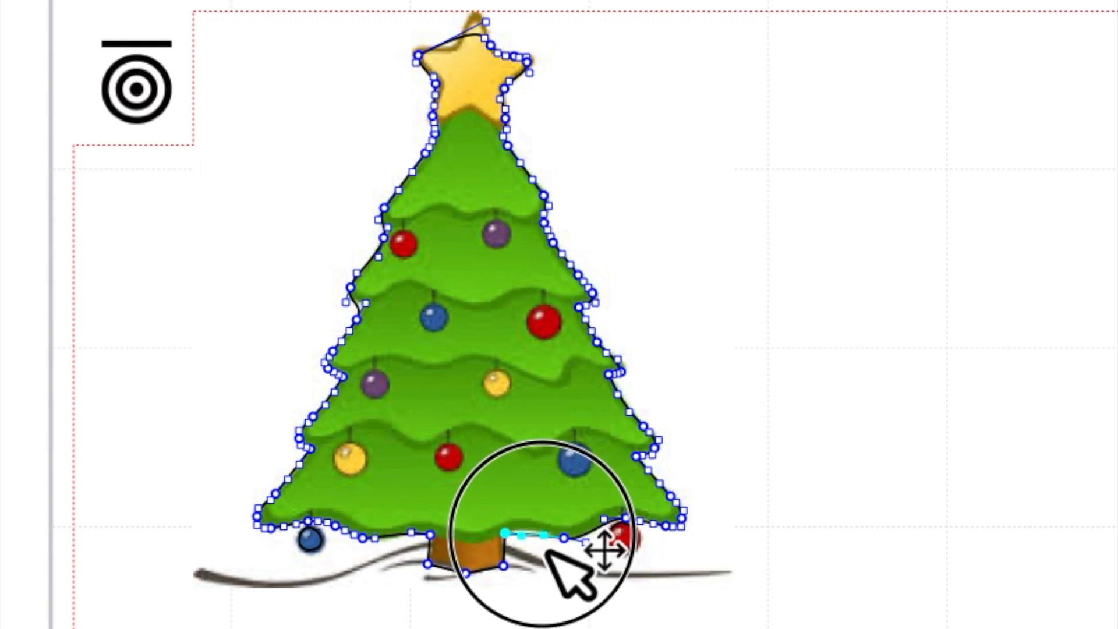
drag(523, 556, 520, 537)
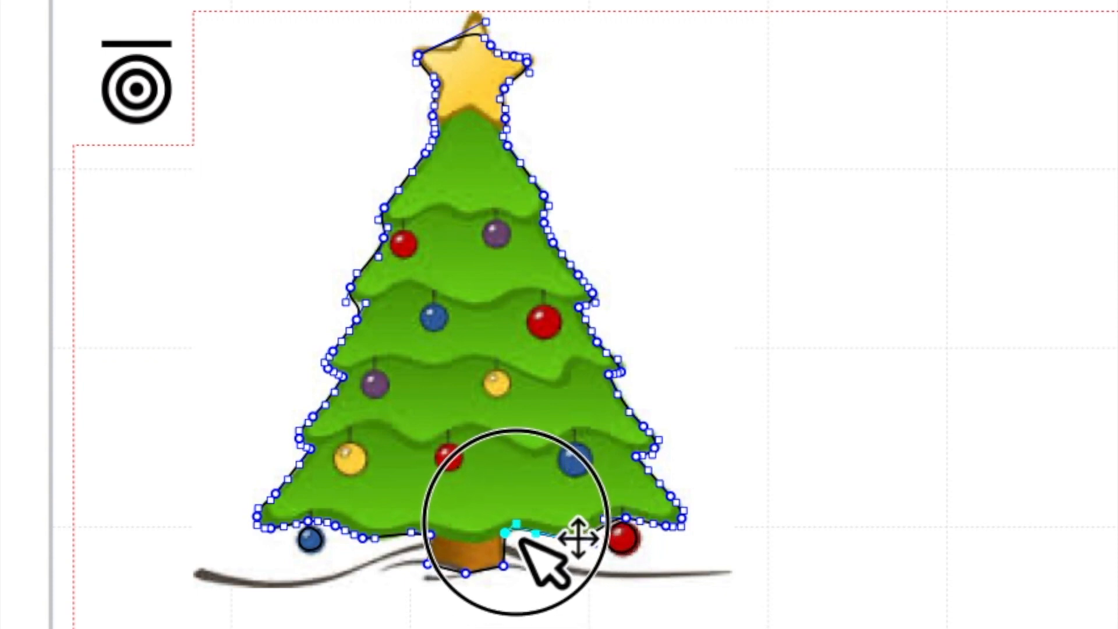
click(583, 560)
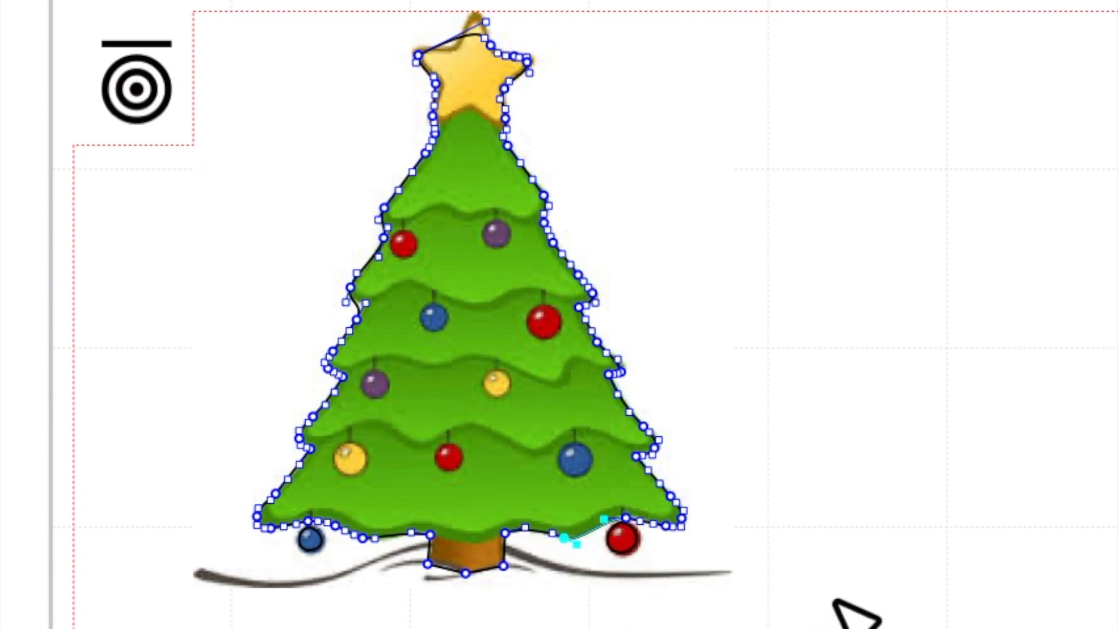
click(833, 539)
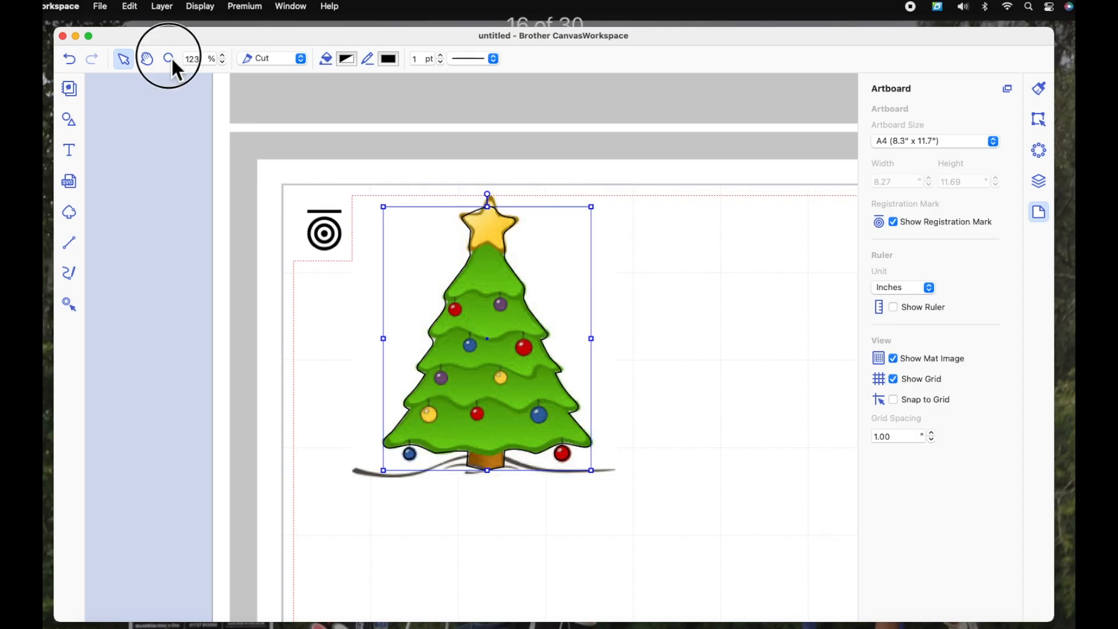
Step: Open the cut outline for node editing to refine it around the star on top of the tree
click(170, 58)
drag(453, 199, 555, 284)
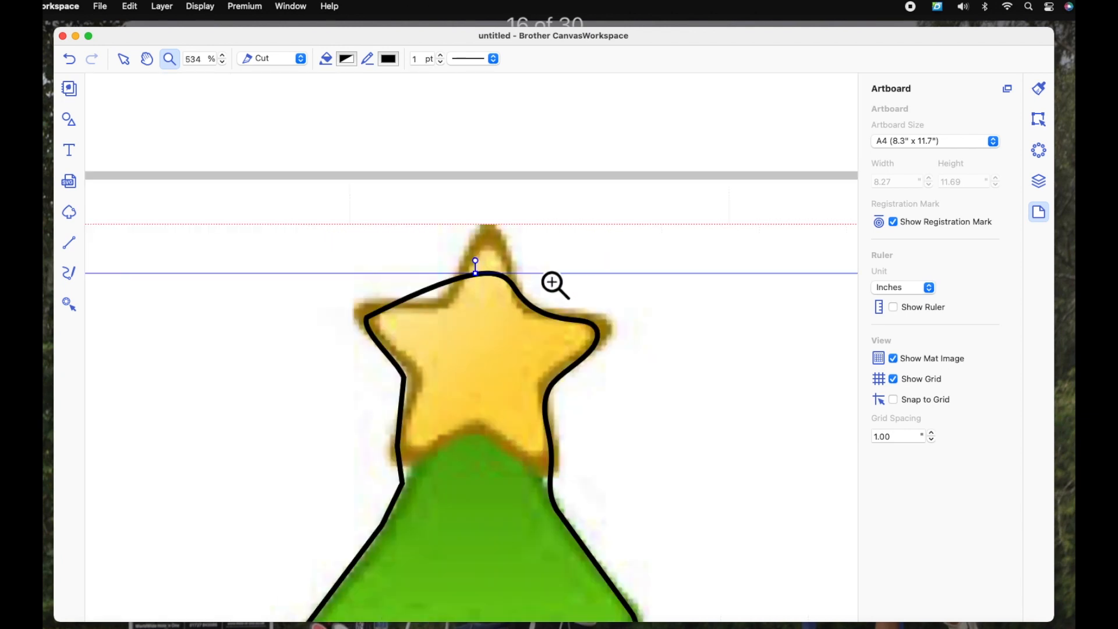
click(124, 61)
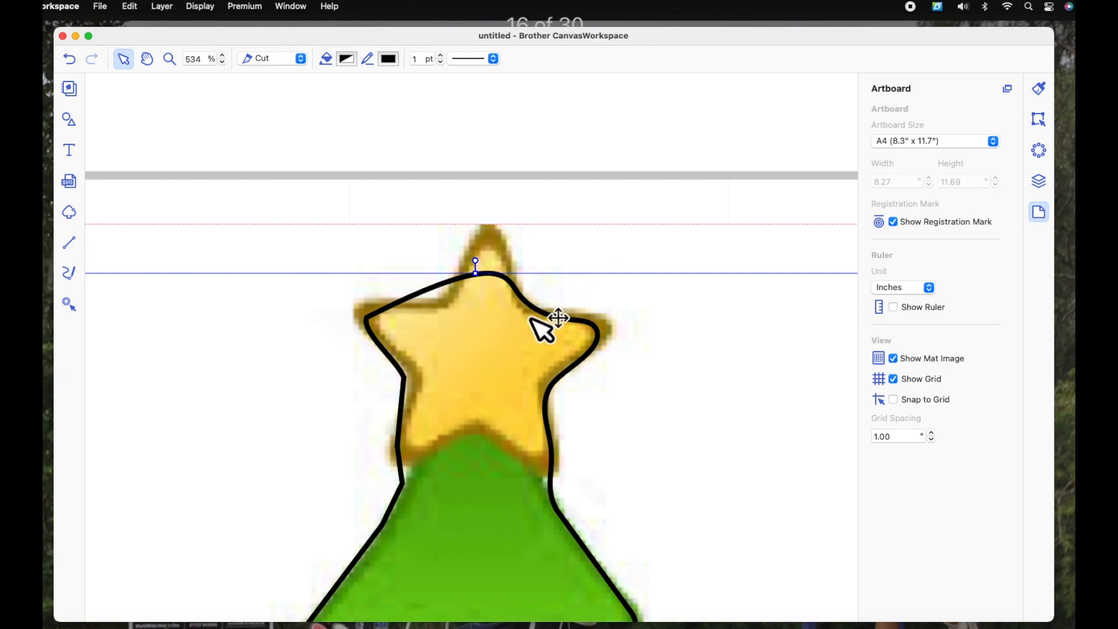
scroll(531, 318, right, 1)
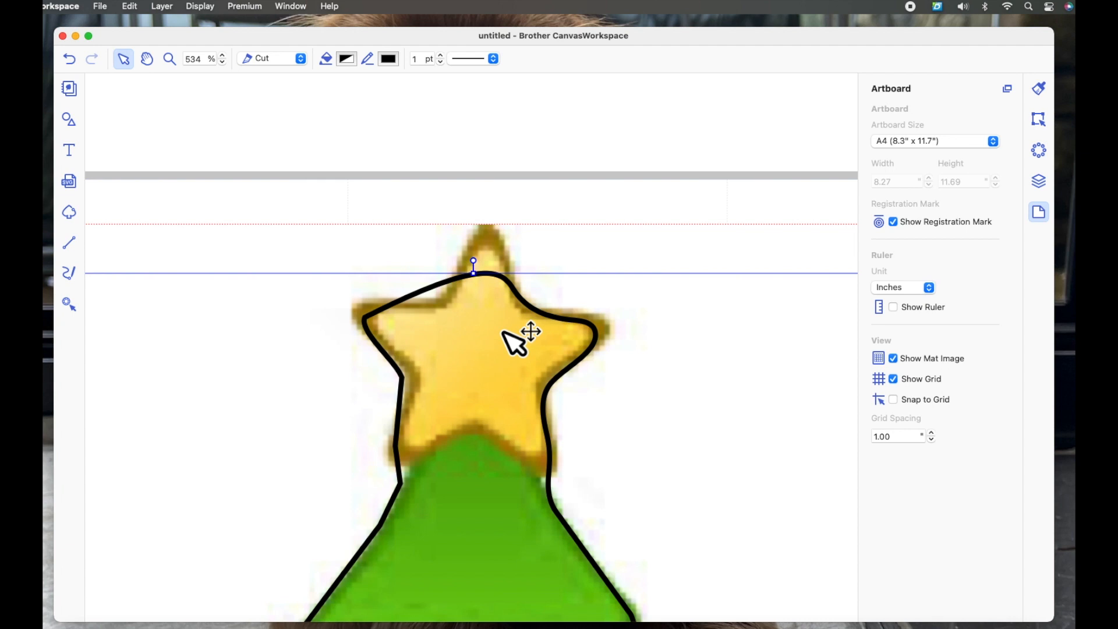
scroll(504, 332, down, 10)
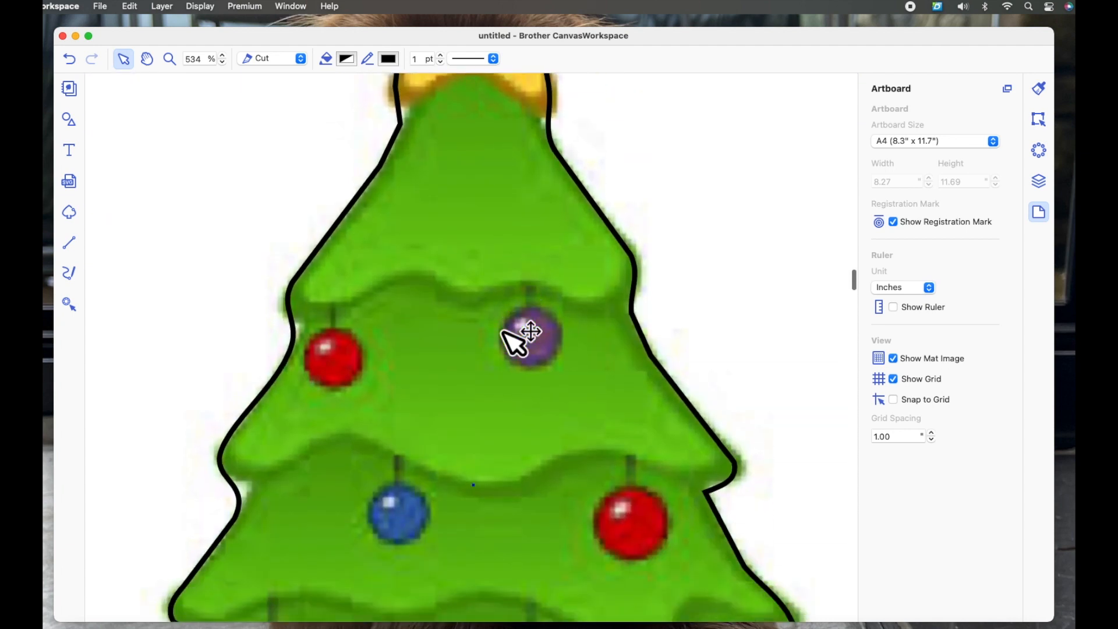
scroll(503, 332, down, 2)
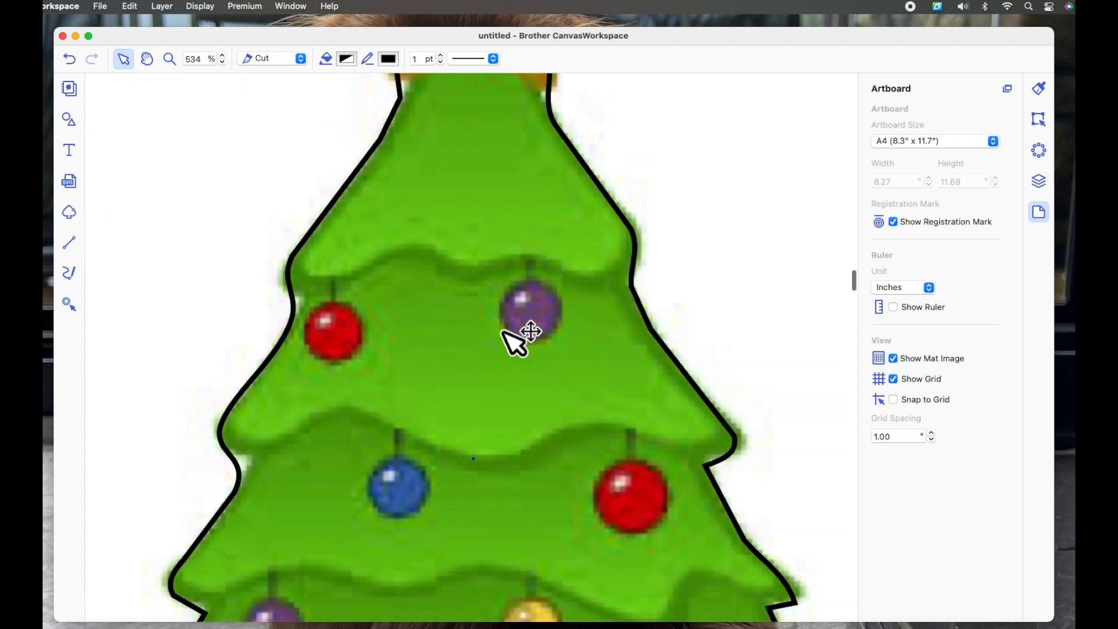
double_click(477, 469)
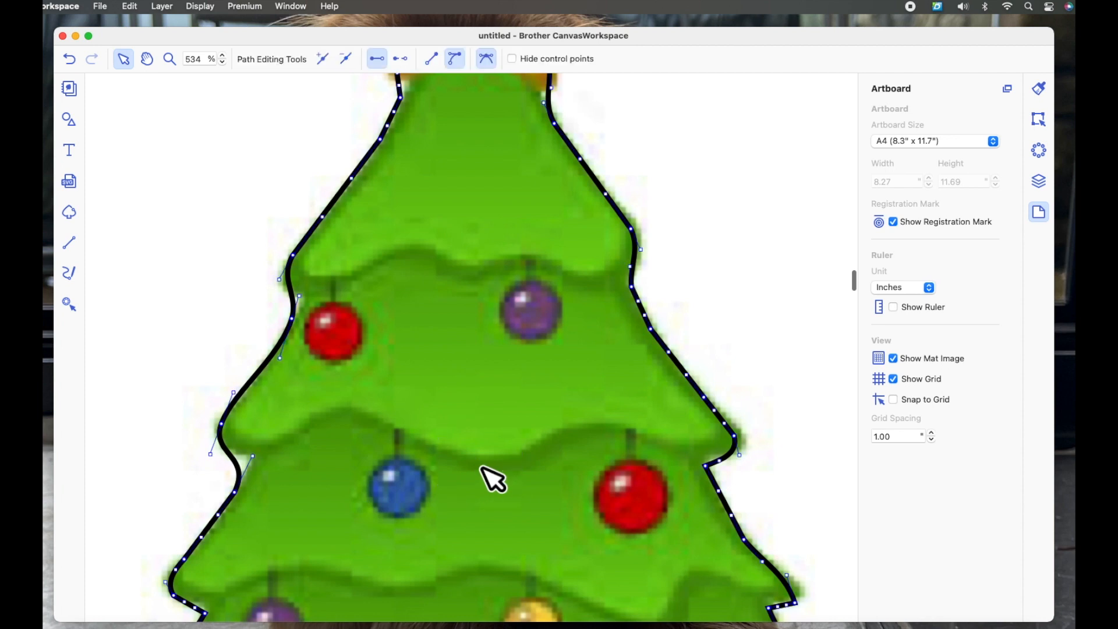
scroll(522, 443, up, 10)
scroll(527, 447, up, 5)
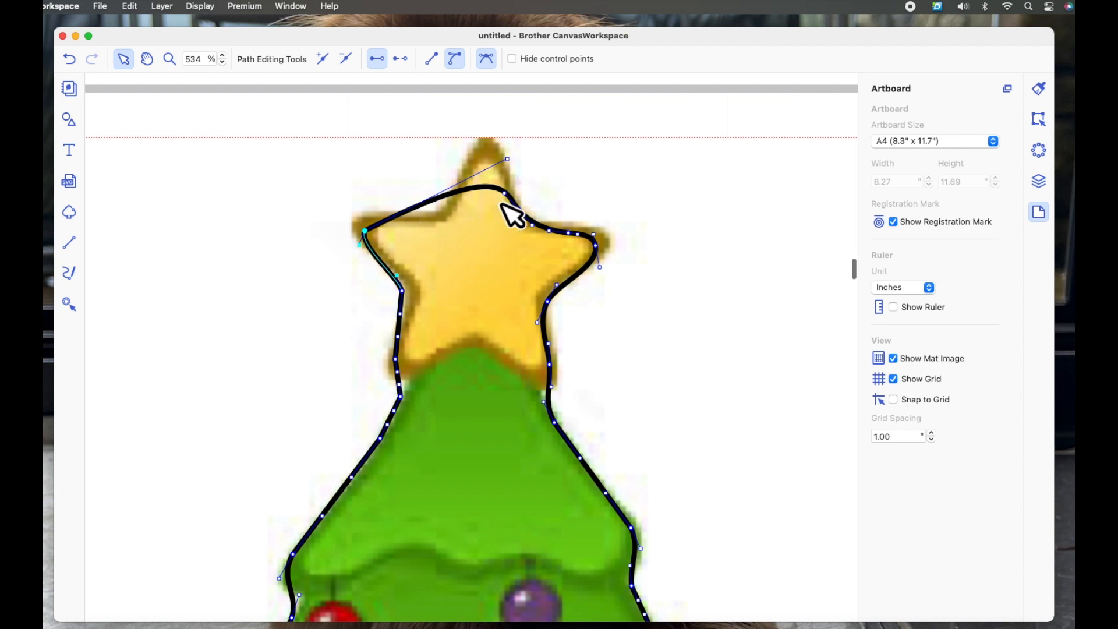
Step: Fit the outline's node beside the star's top point, its left tip node and its left inner corner node to the pictured star
drag(508, 165, 373, 231)
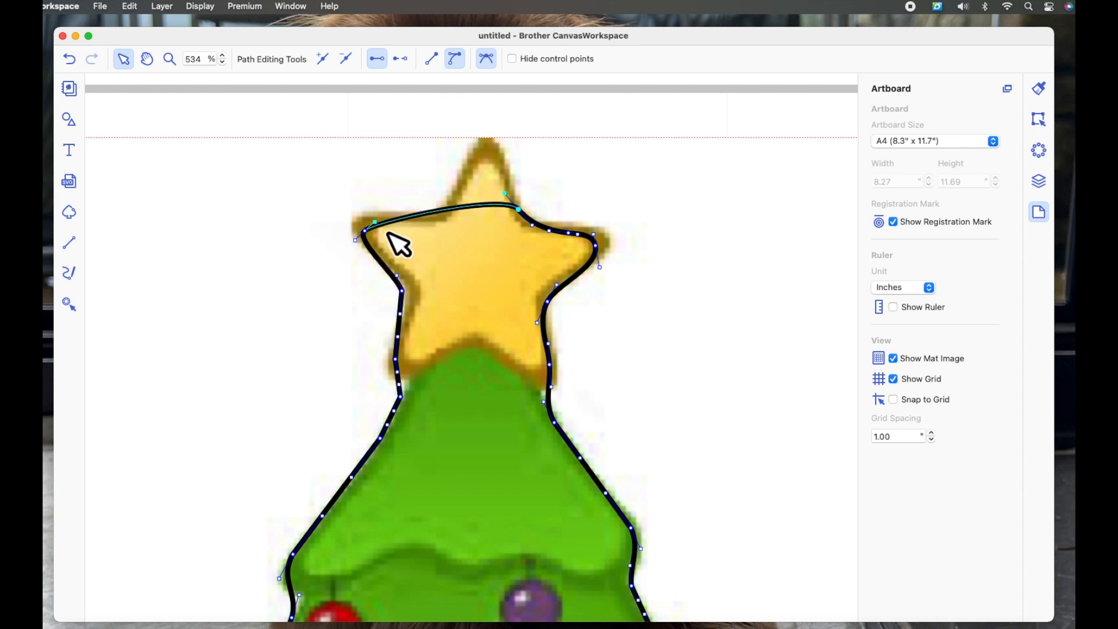
drag(366, 229, 365, 232)
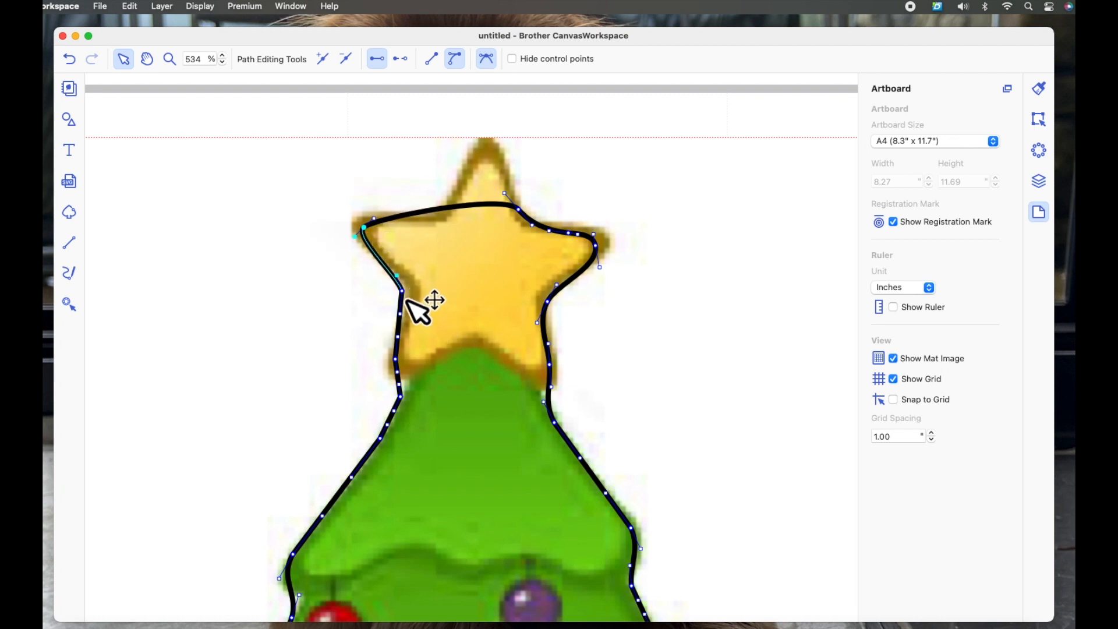
drag(407, 301, 414, 297)
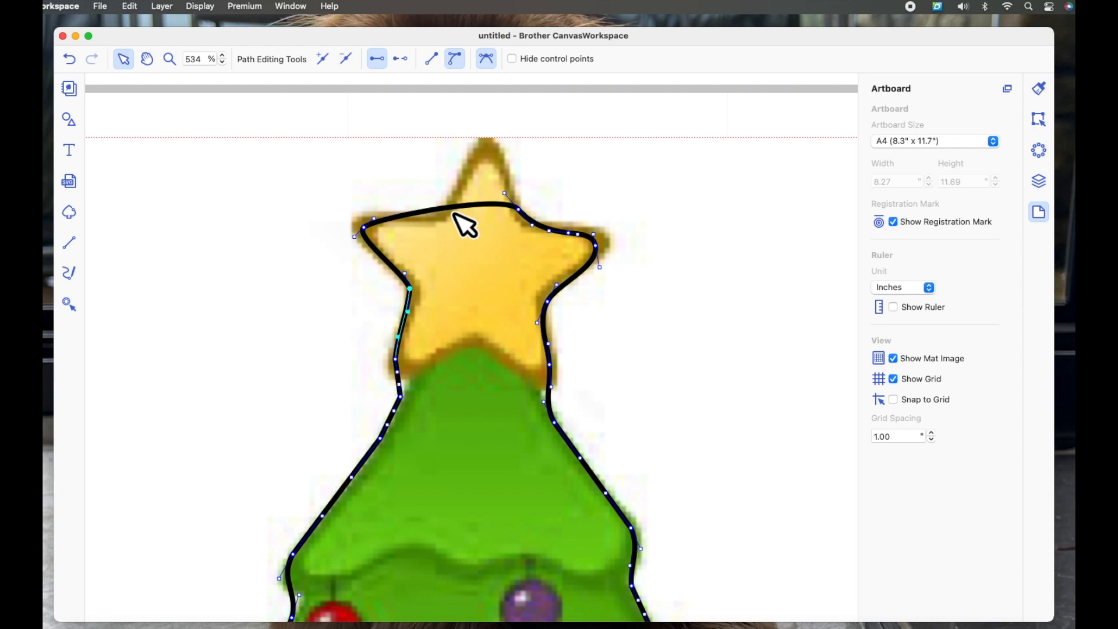
Step: Straighten the segment across the star's top and add a node to it at the inner corner left of the top point
click(521, 219)
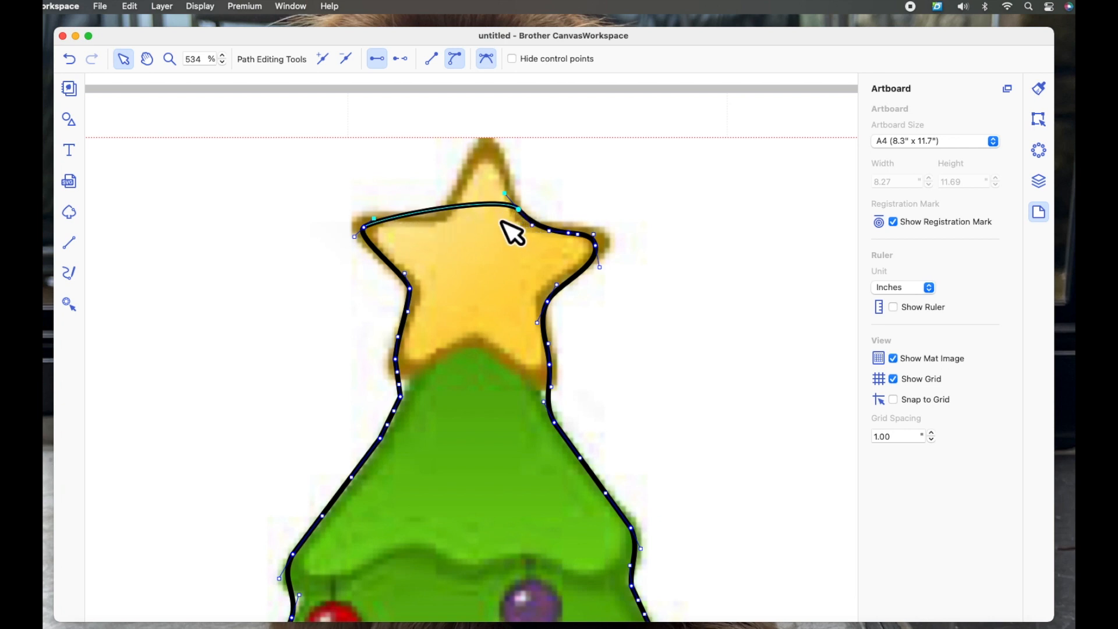
click(430, 59)
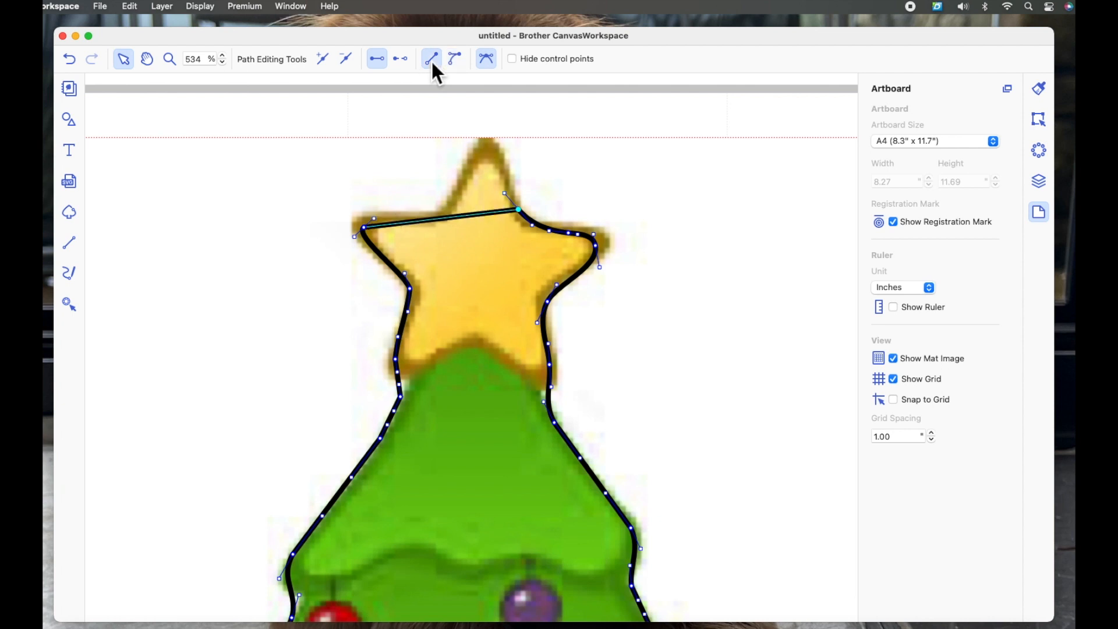
click(326, 66)
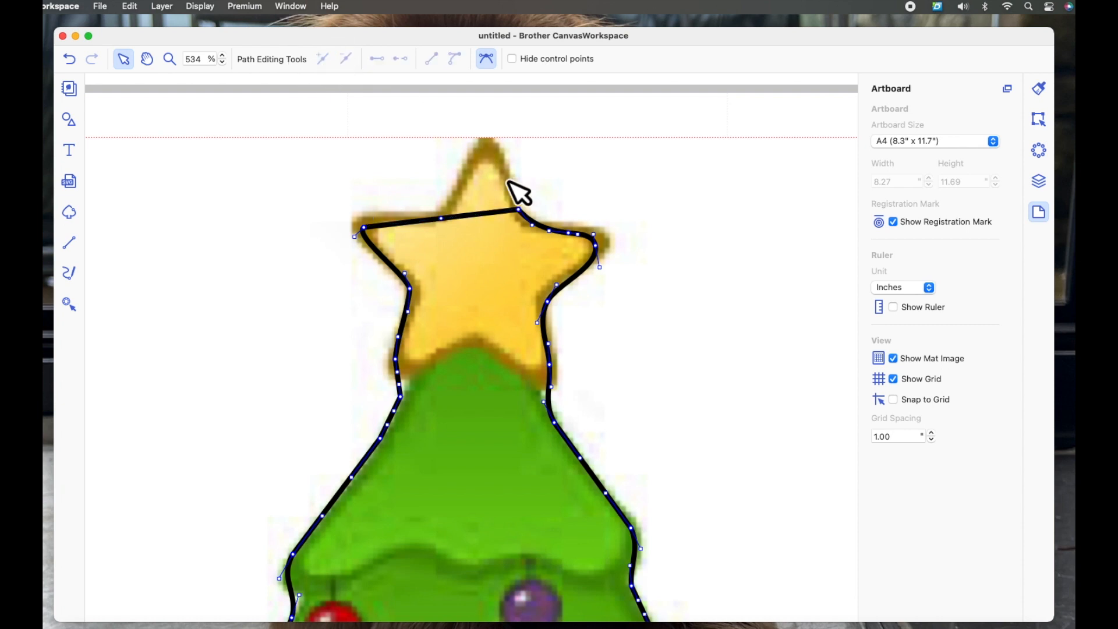
click(446, 227)
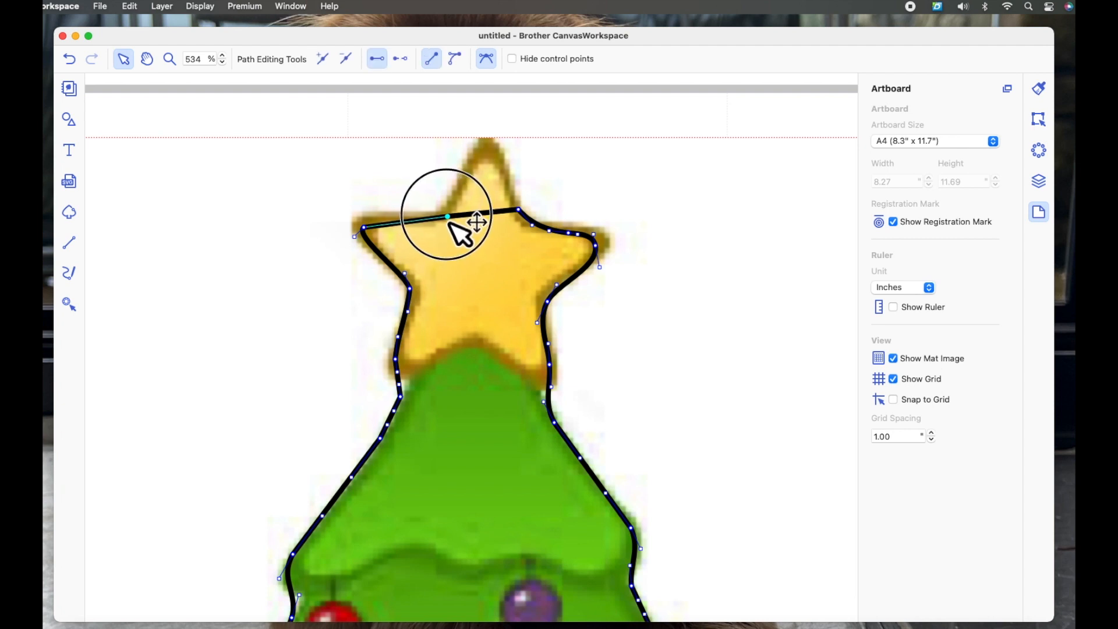
drag(450, 226, 452, 223)
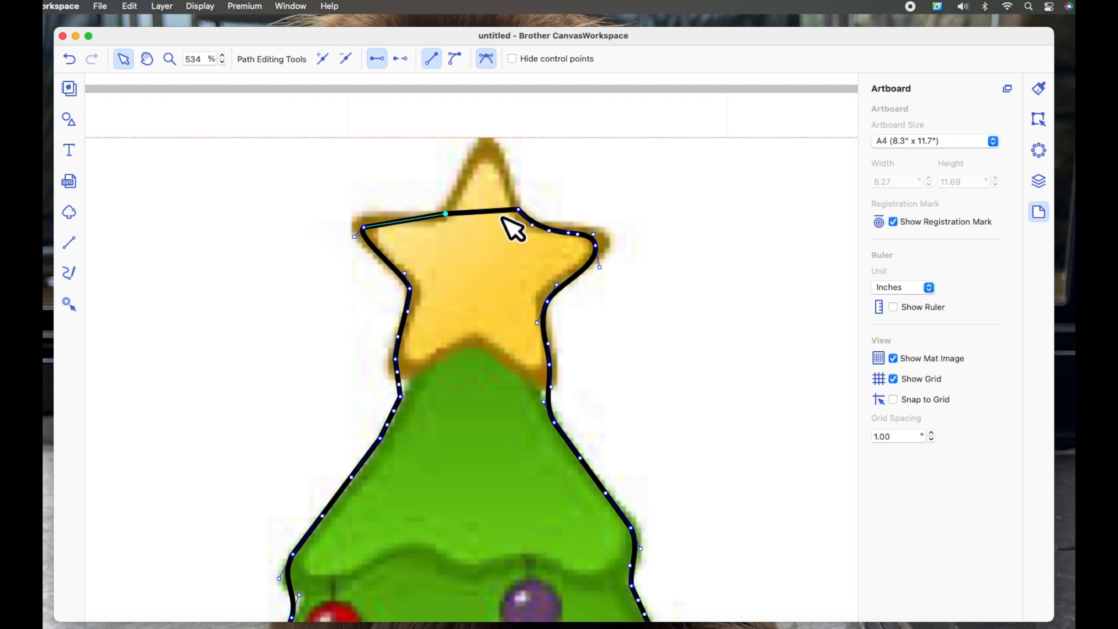
Step: Add a node between the two inner corners beside the star's top point and move it up to the tip
click(520, 216)
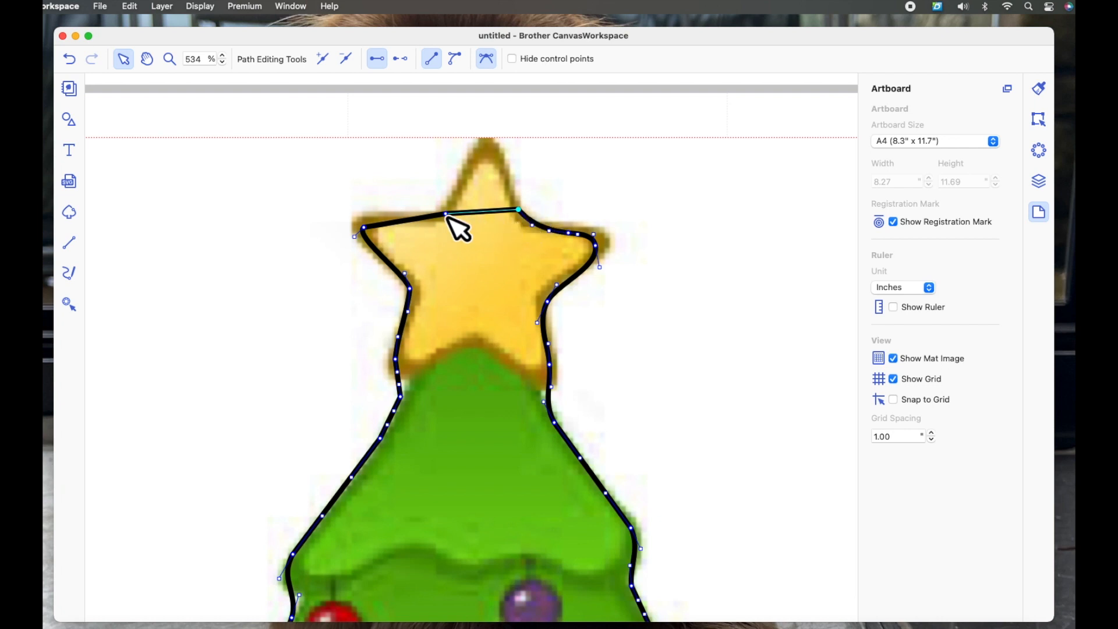
click(324, 60)
drag(484, 213, 488, 158)
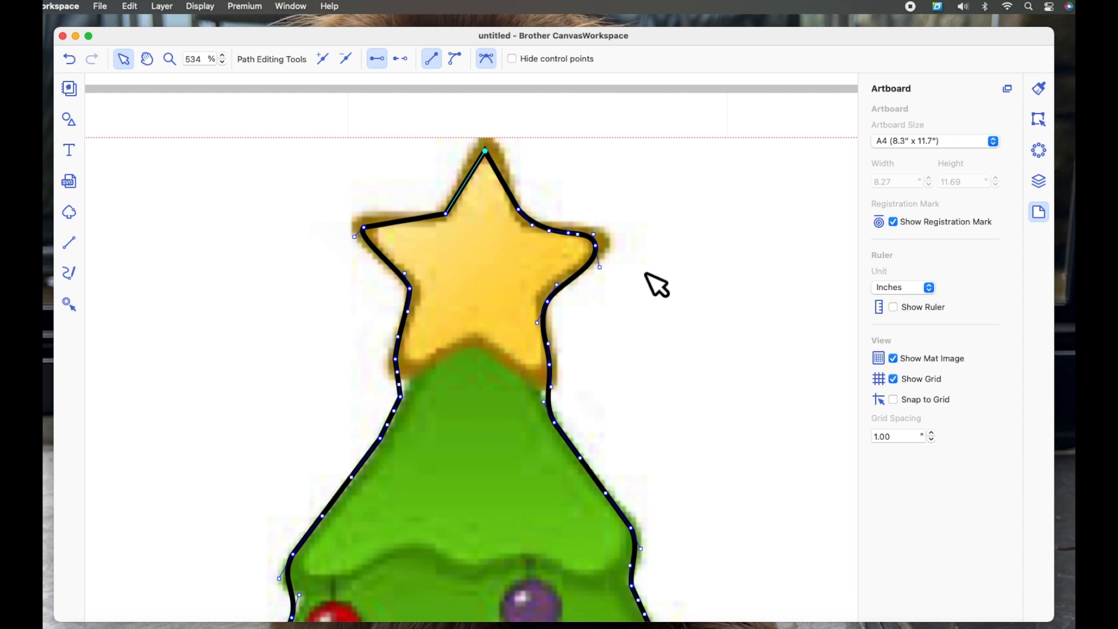
Step: Move the star's right tip node outward to the picture and straighten the segments along that arm's upper edge
click(601, 254)
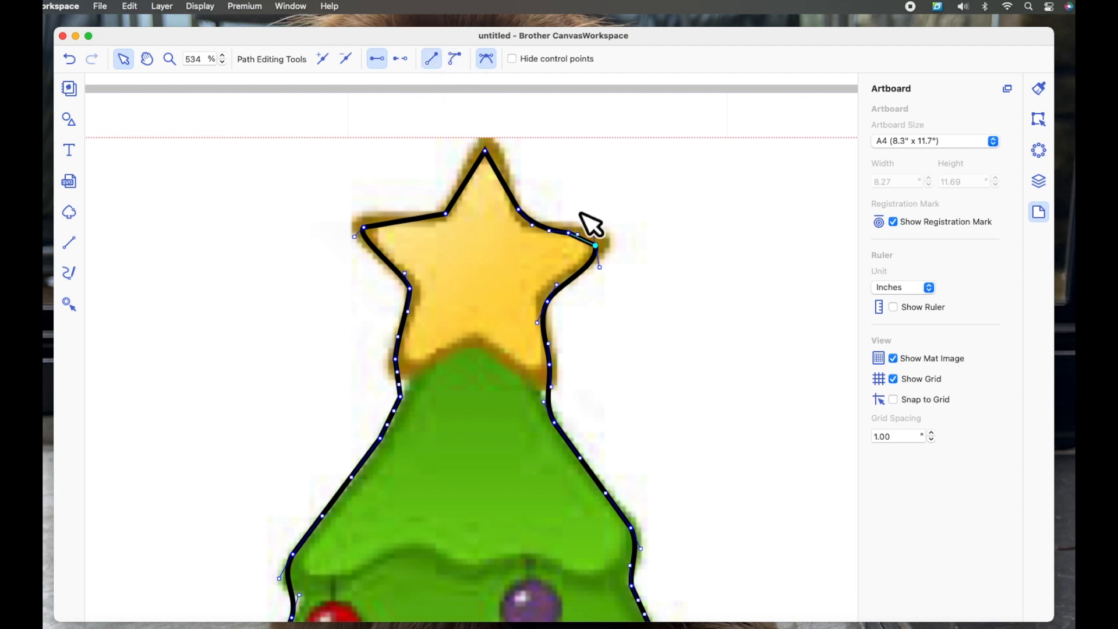
click(605, 254)
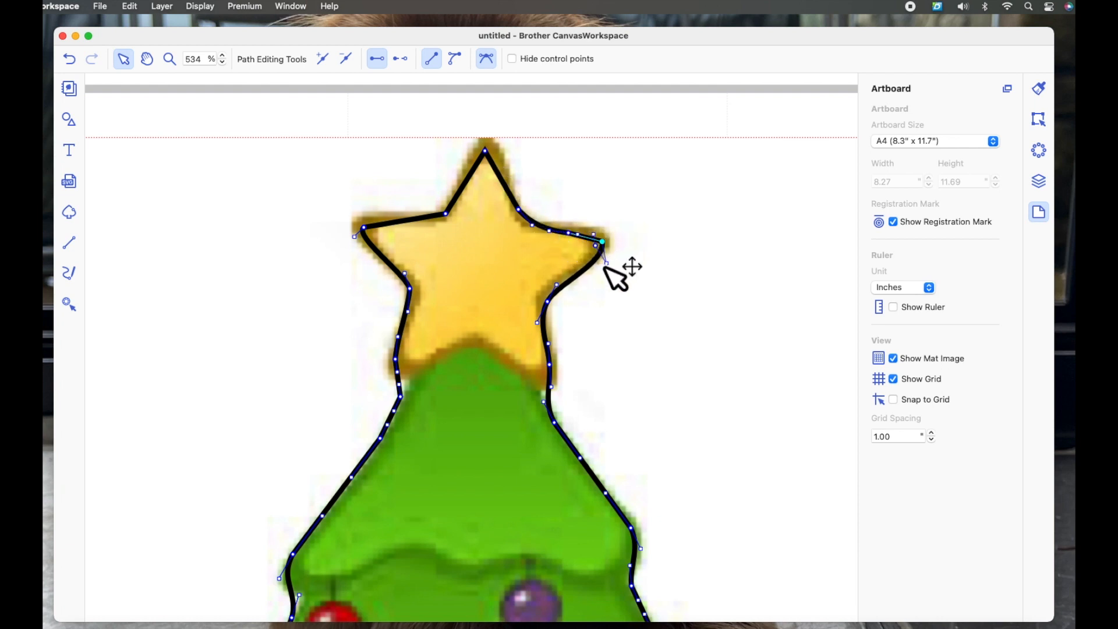
click(538, 231)
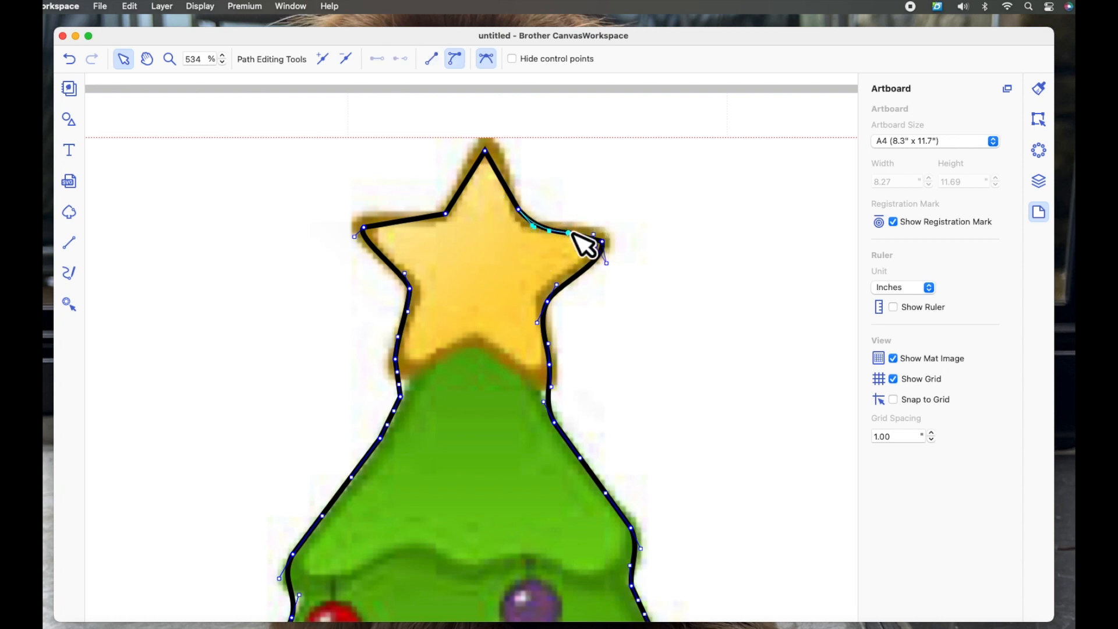
click(435, 58)
click(573, 233)
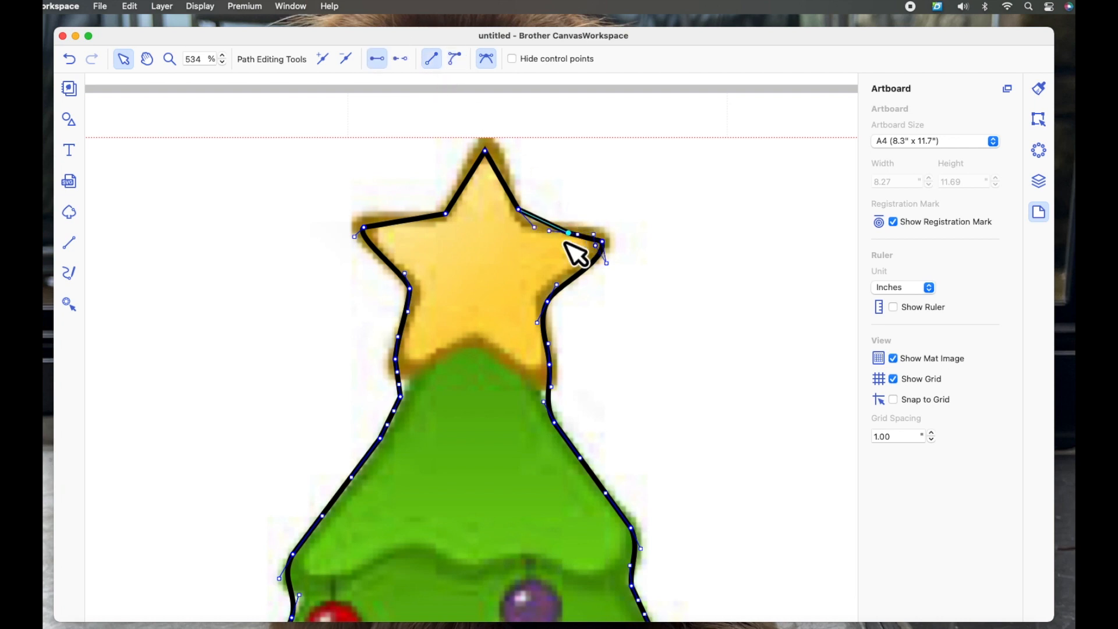
drag(534, 228, 556, 233)
click(432, 59)
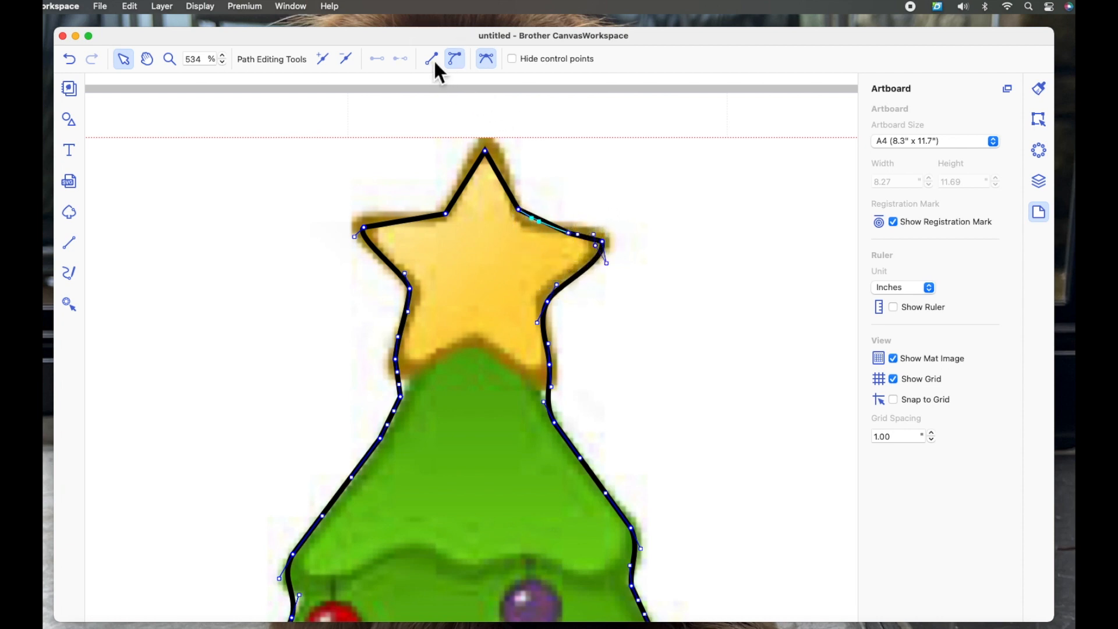
click(626, 222)
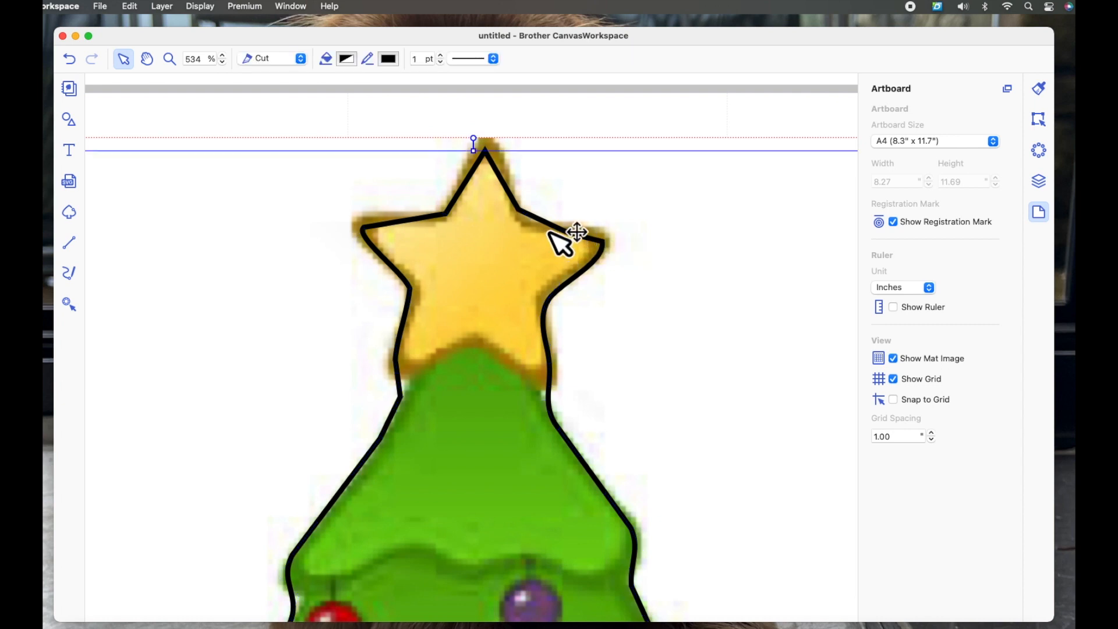
Step: Reopen the outline's nodes and fit the upper right inner corner, the top tip and the right arm nodes to the star
double_click(597, 251)
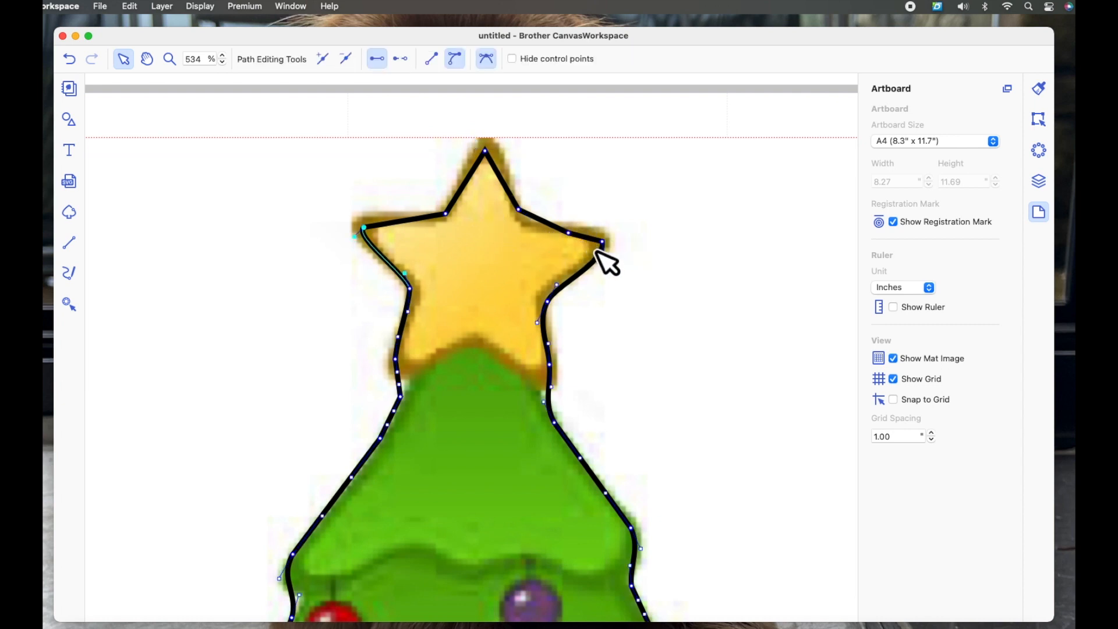
click(519, 211)
click(566, 241)
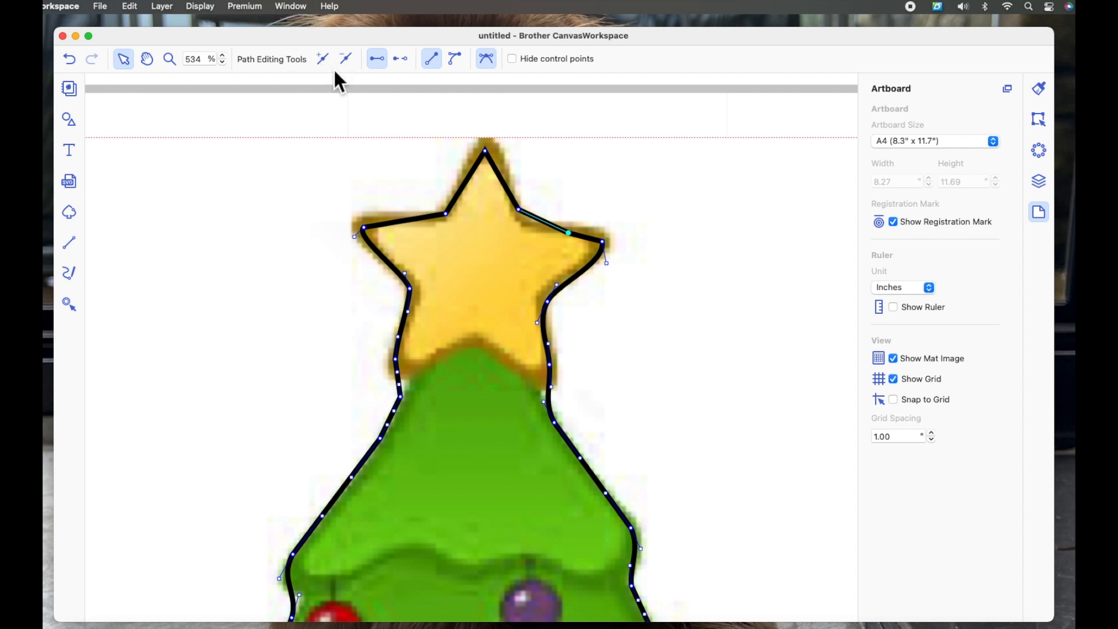
drag(566, 234, 527, 224)
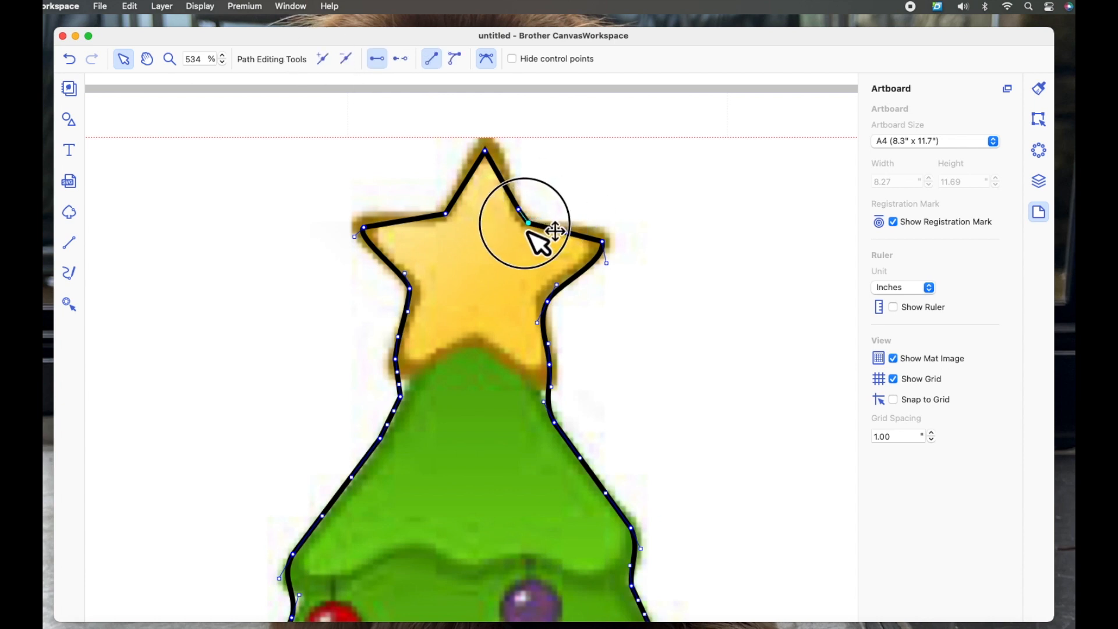
click(487, 151)
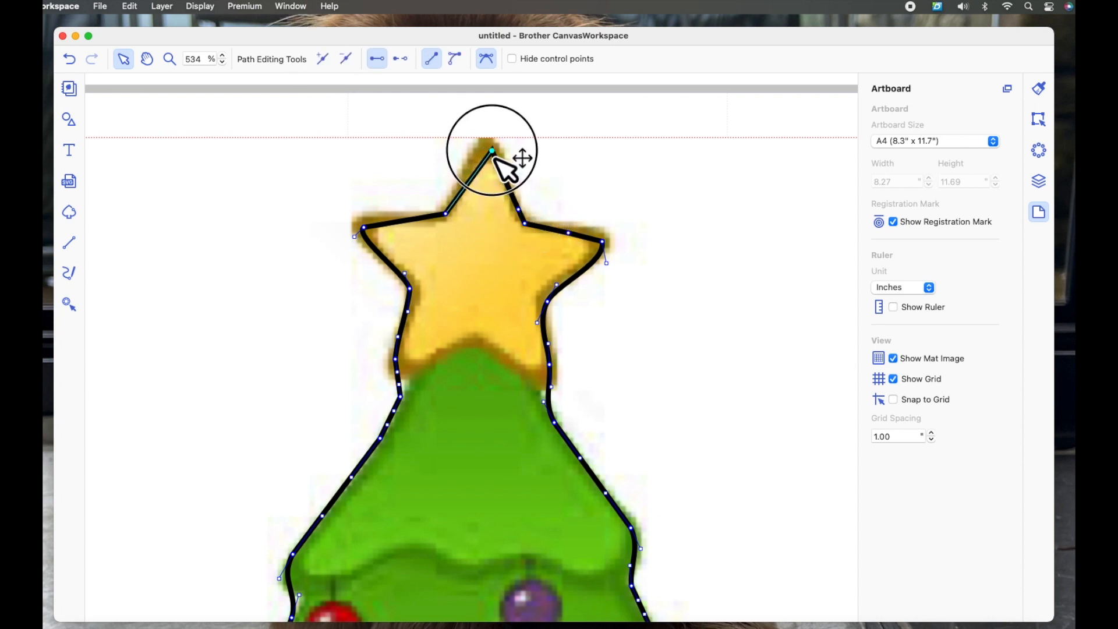
click(574, 240)
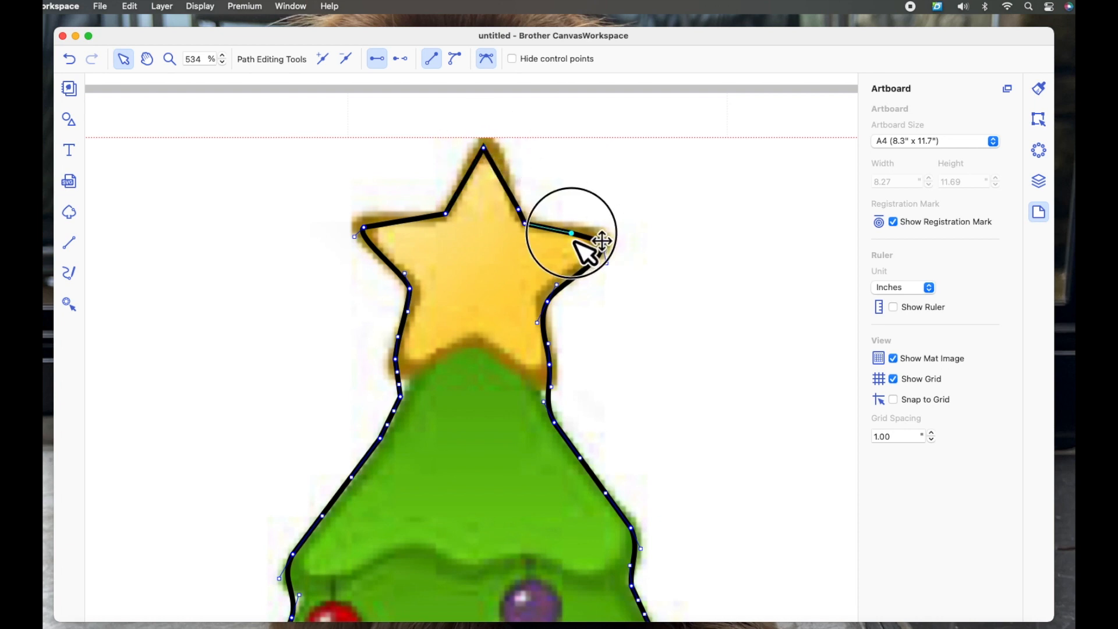
click(607, 242)
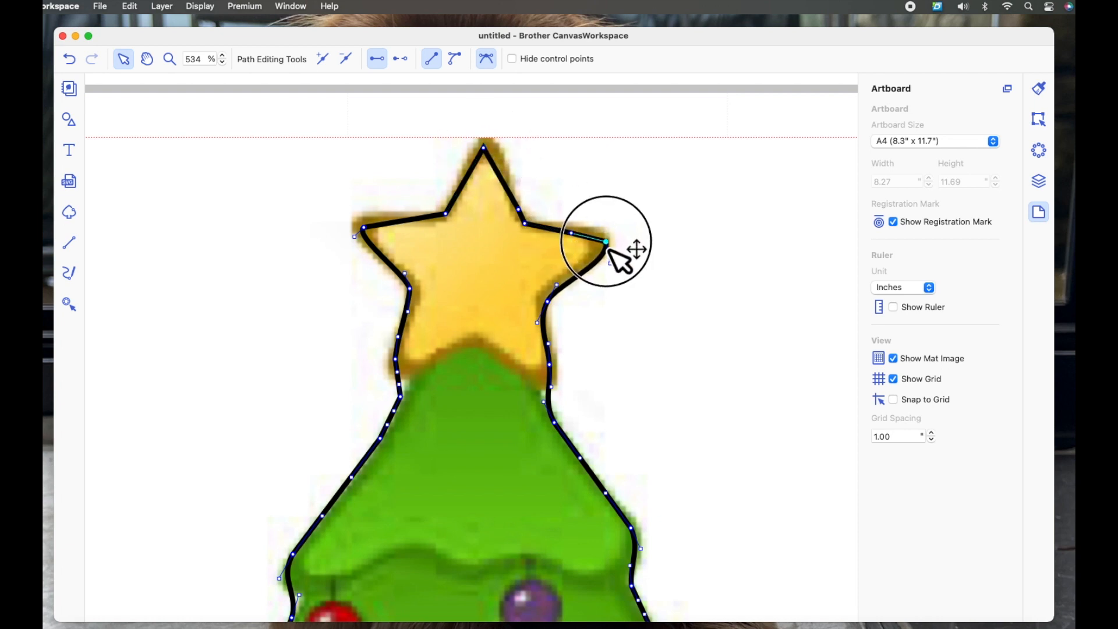
Step: Straighten the outline segments along the lower edges of the star's right and left arms, and finish path editing
click(553, 313)
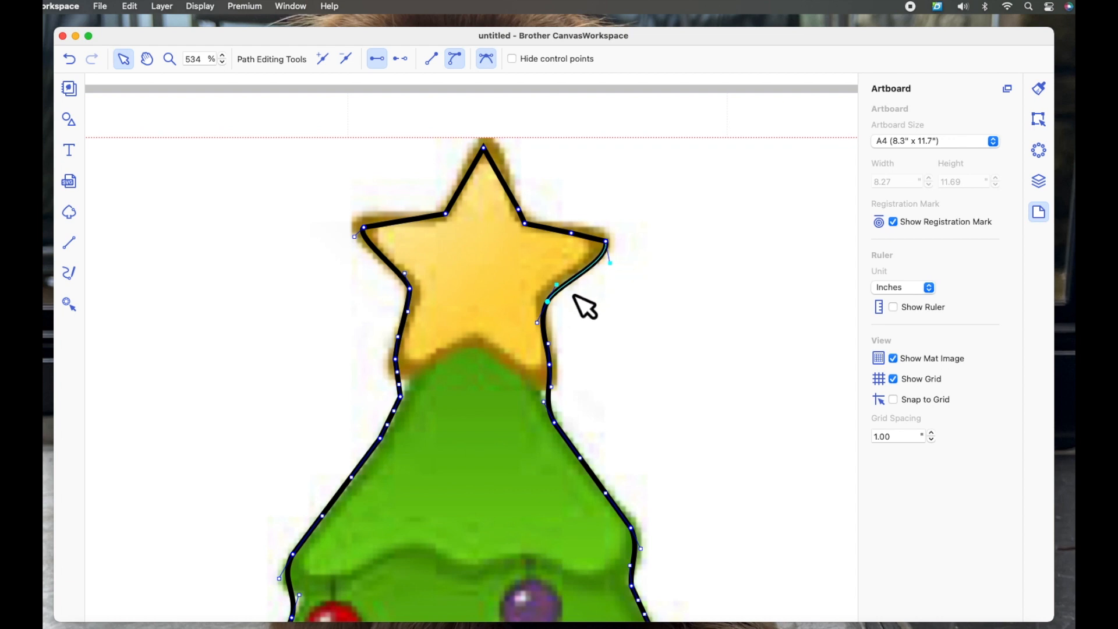
click(435, 62)
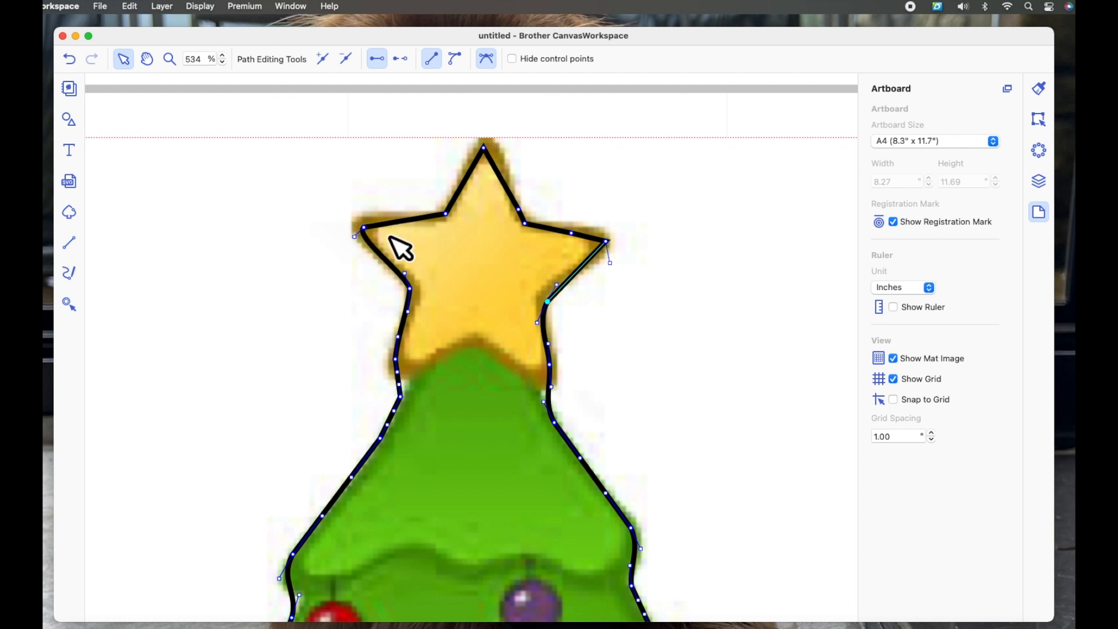
click(365, 236)
click(367, 238)
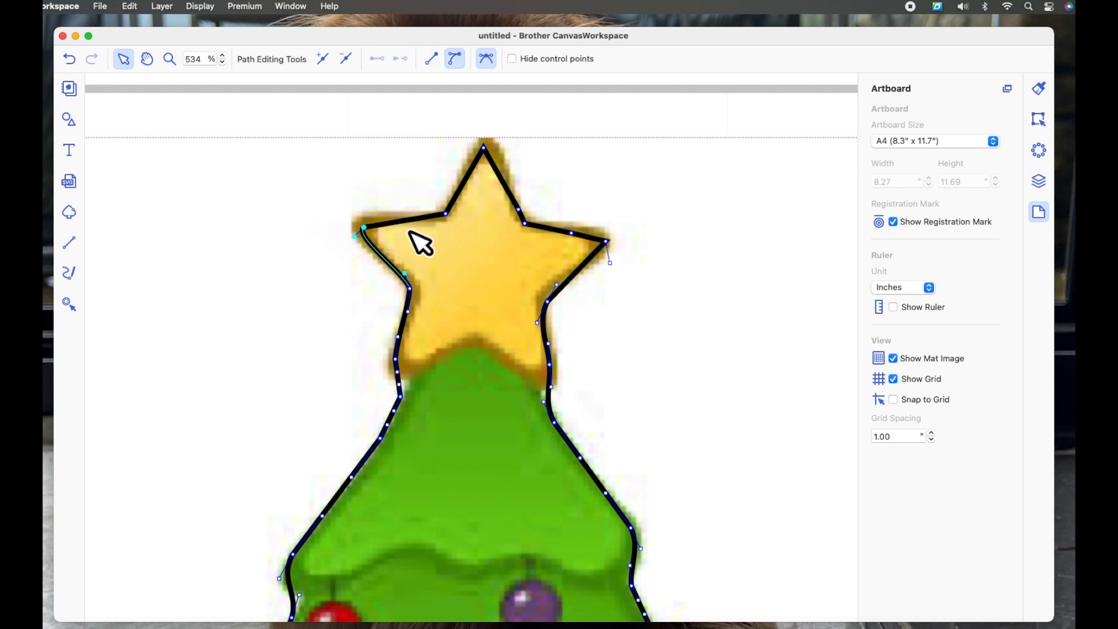
click(431, 59)
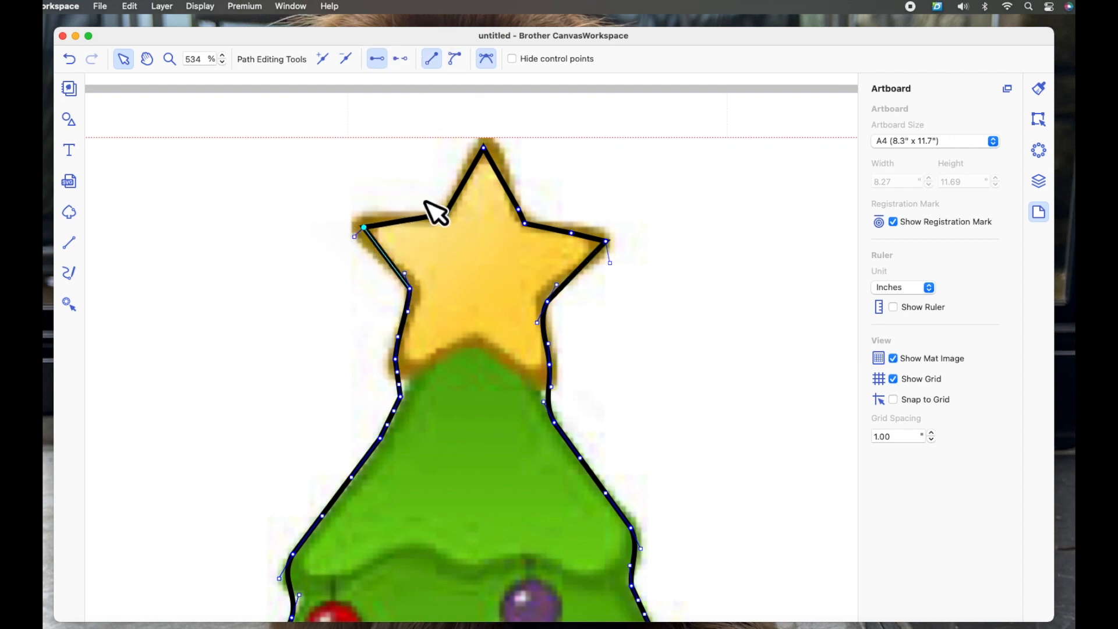
click(689, 273)
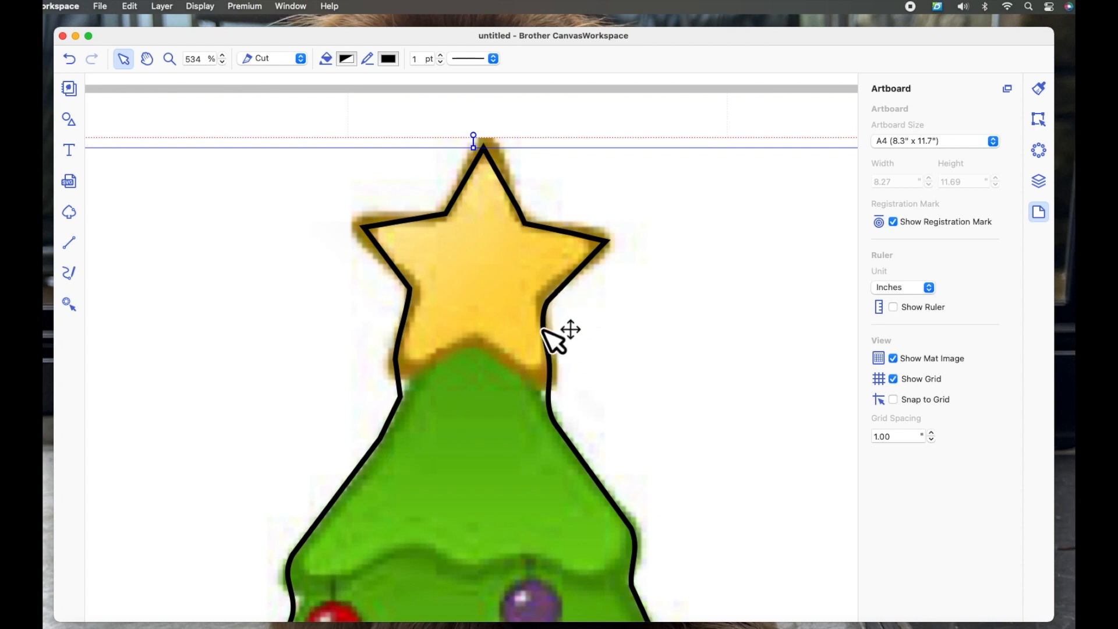
scroll(512, 375, down, 10)
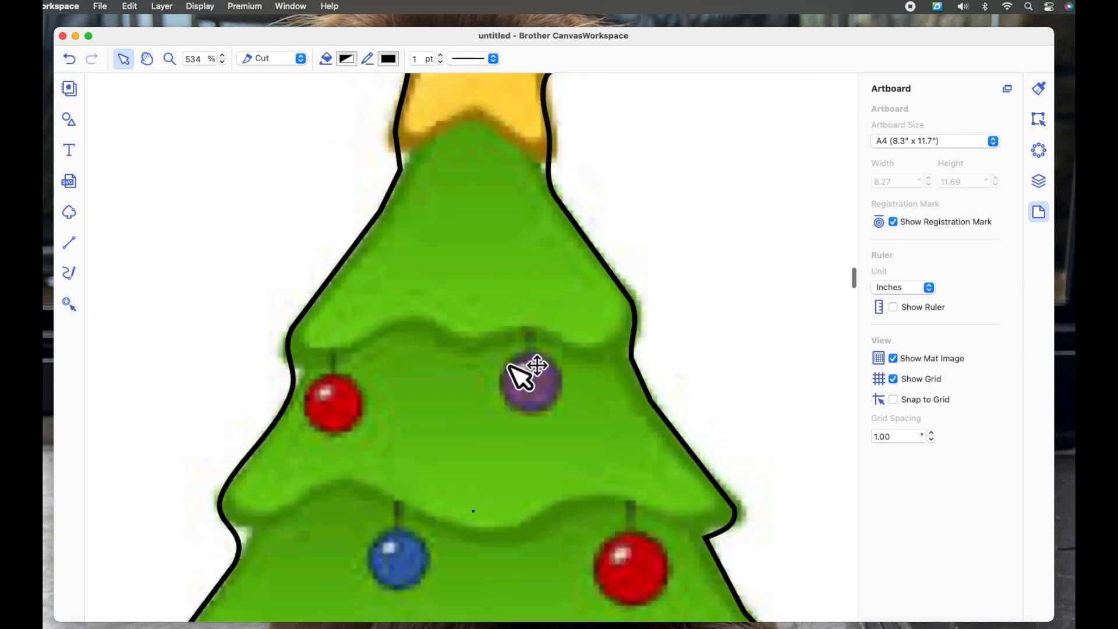
Step: Reopen the tree outline's nodes and straighten the curved segment directly below the star's lower right inner corner
double_click(476, 502)
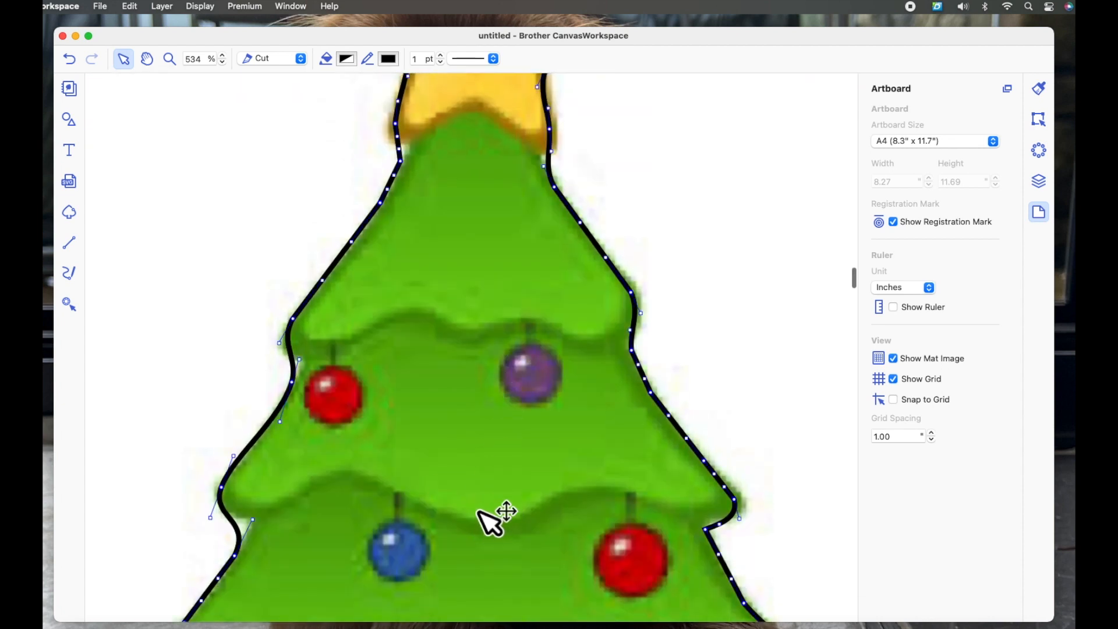
scroll(548, 361, up, 6)
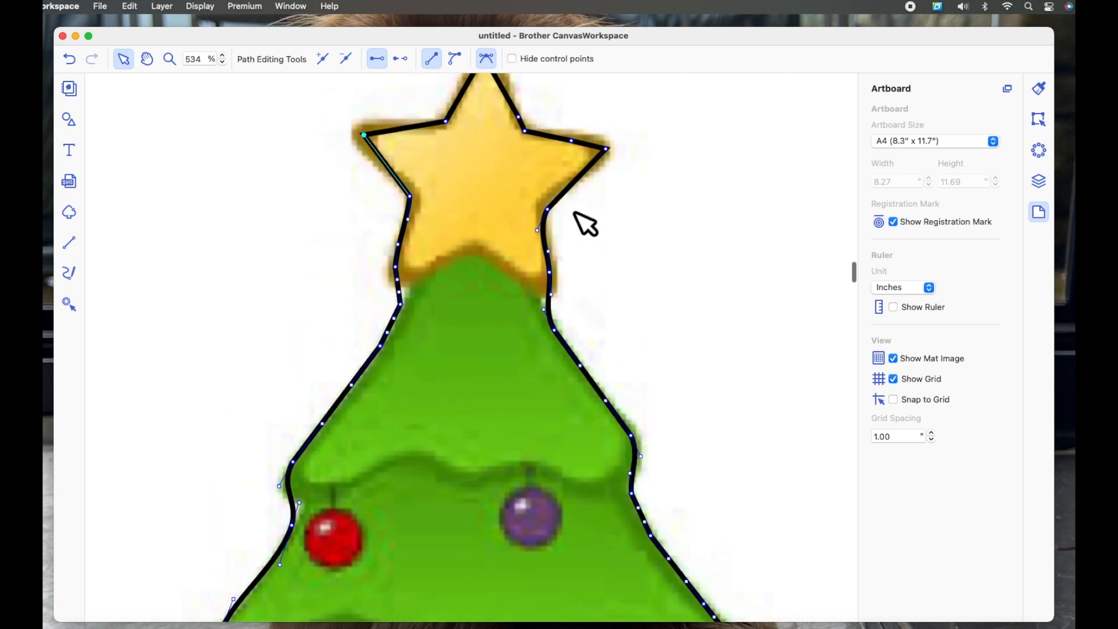
click(550, 261)
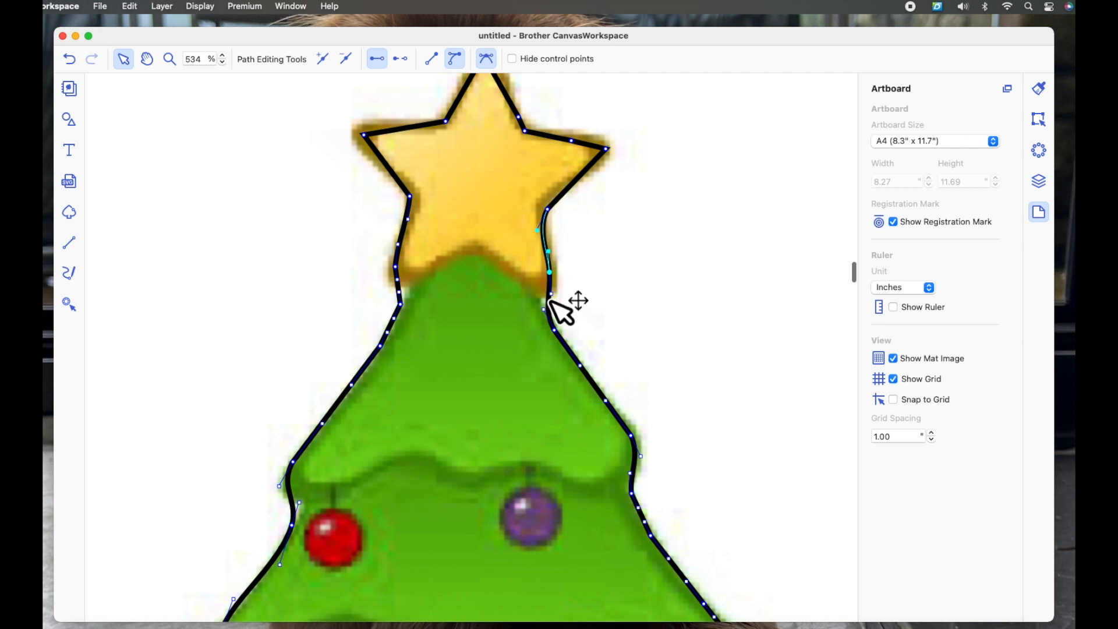
click(431, 59)
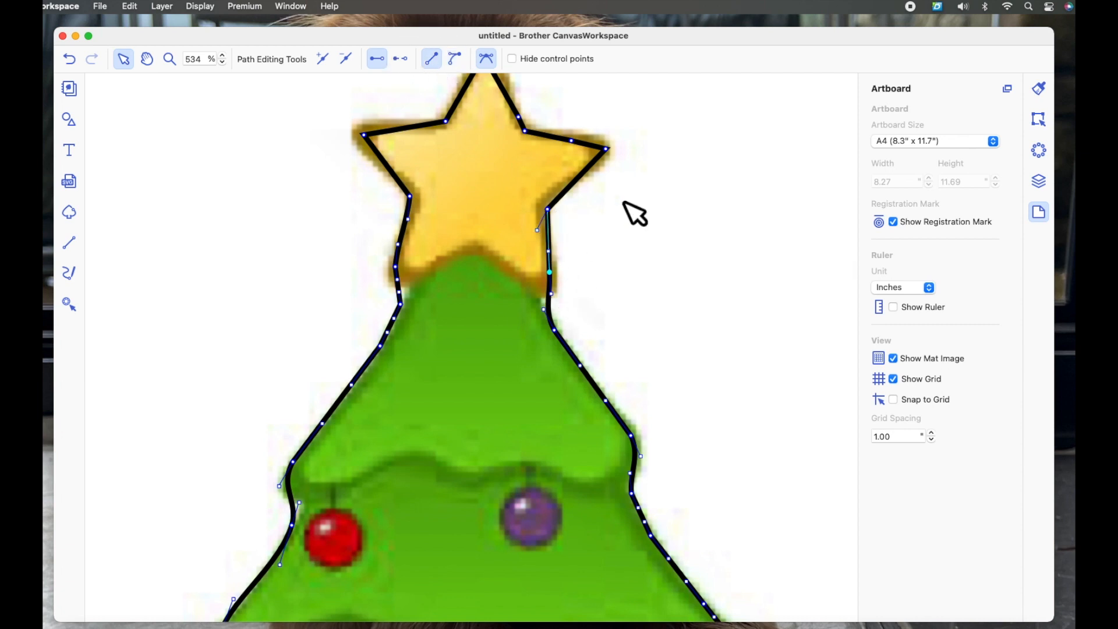
Step: Fit the star's lower right and lower left inner corner nodes to the picture, and finish path editing
click(547, 209)
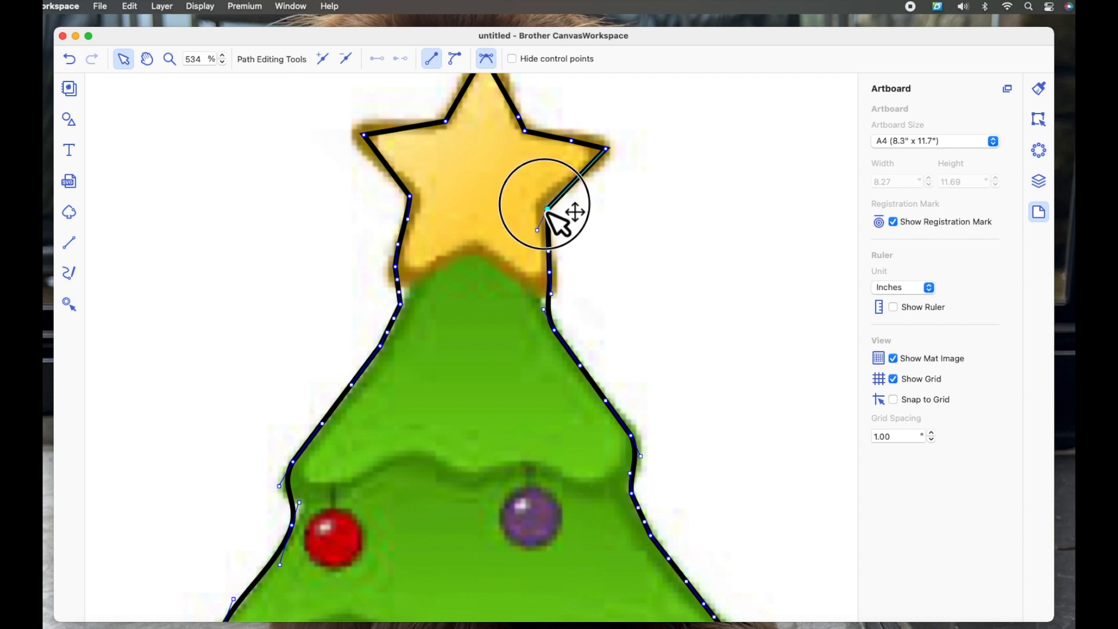
mouse_move(547, 210)
mouse_down()
mouse_move(558, 208)
mouse_move(550, 202)
mouse_up()
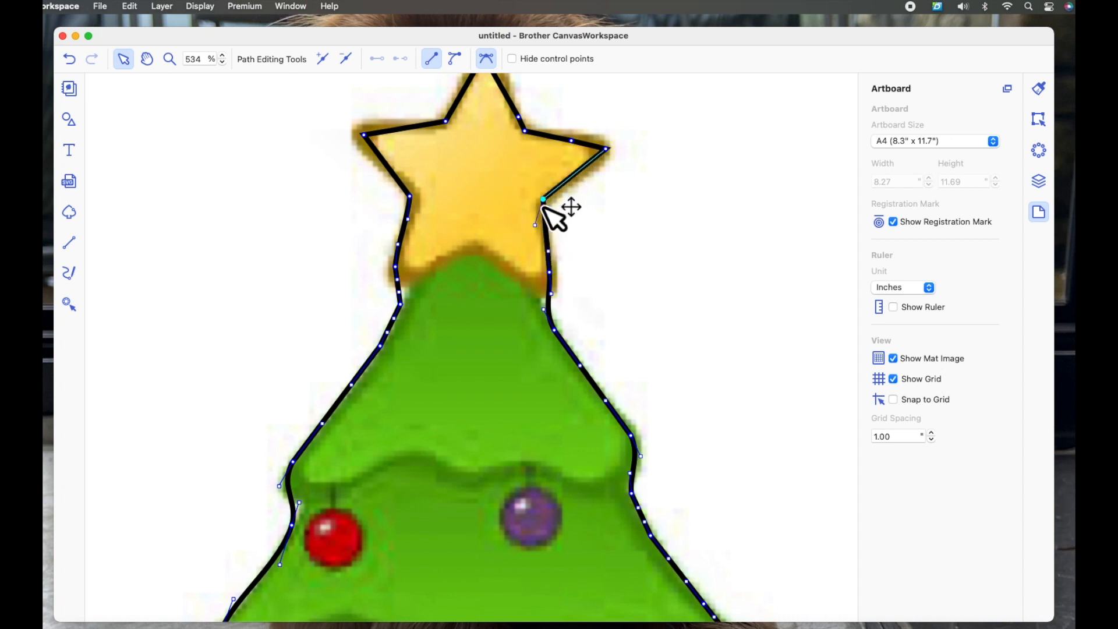
click(411, 198)
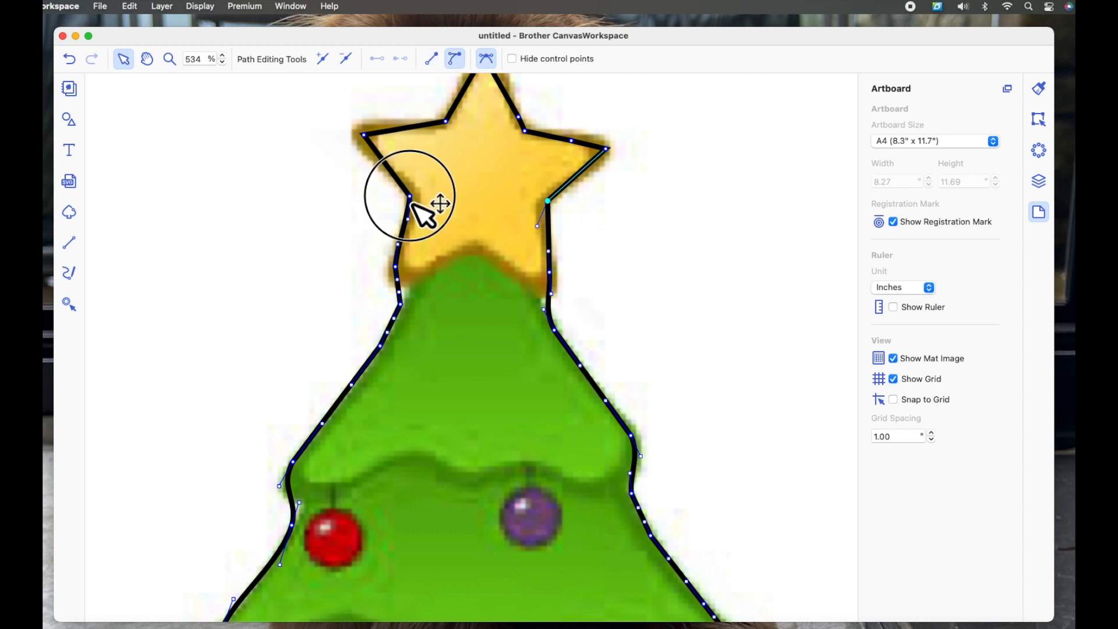
drag(417, 201, 415, 202)
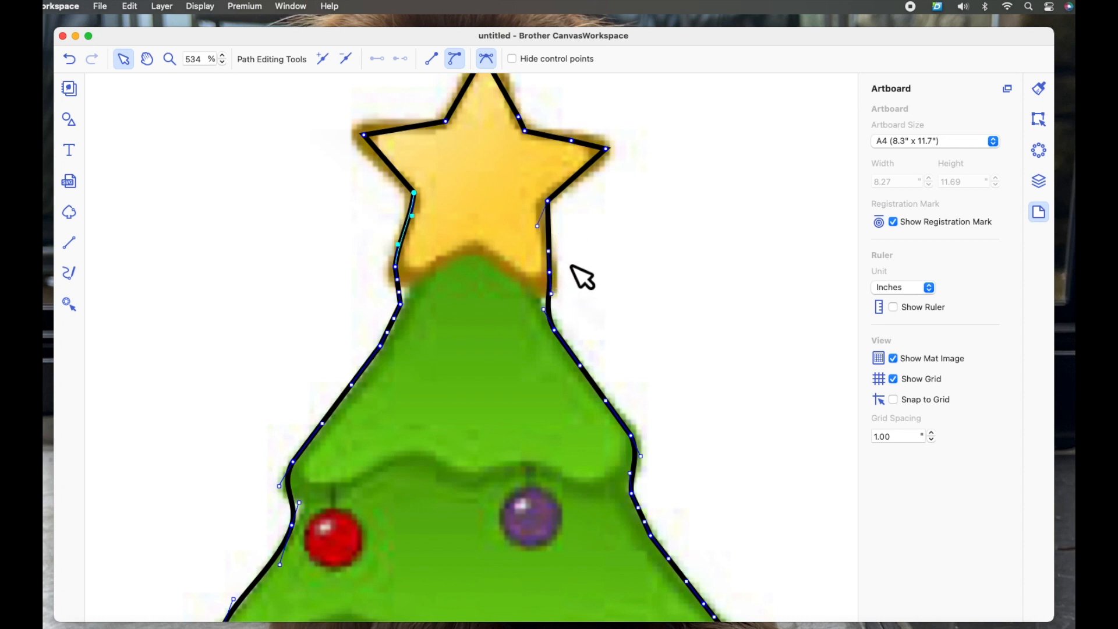
click(619, 281)
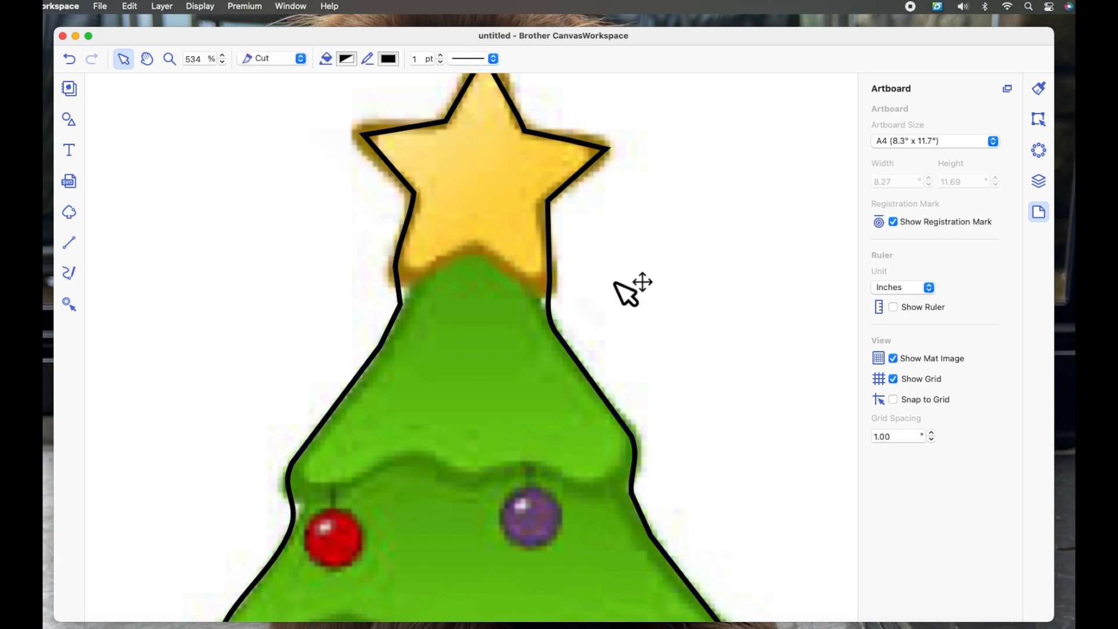
Step: Set the zoom to 50% and group the tree picture with all of its cut shapes
scroll(676, 282, up, 2)
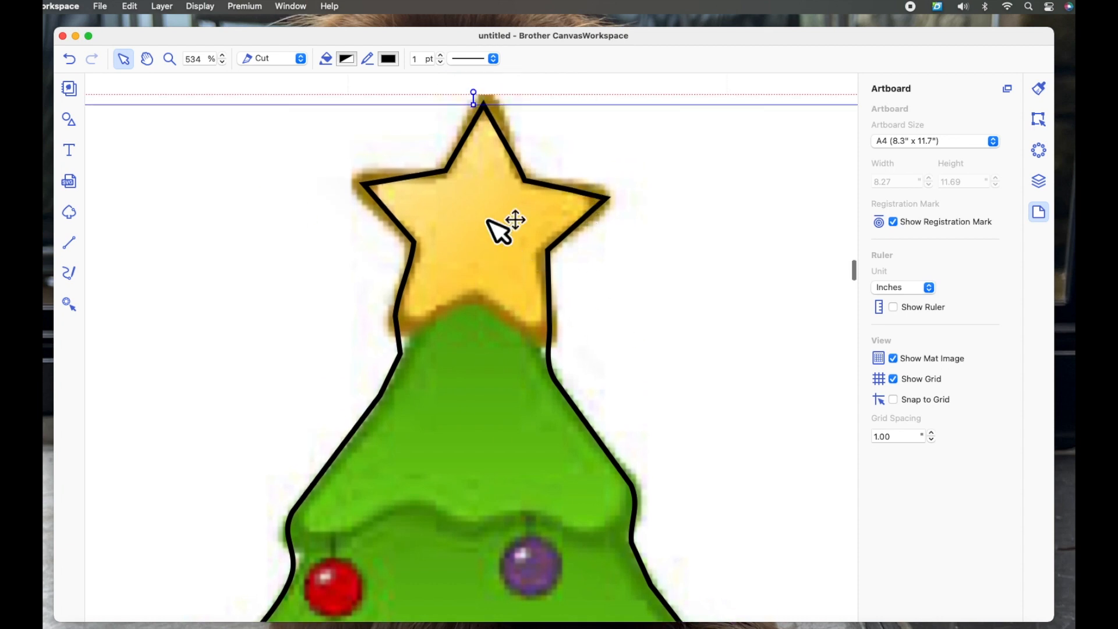
click(177, 59)
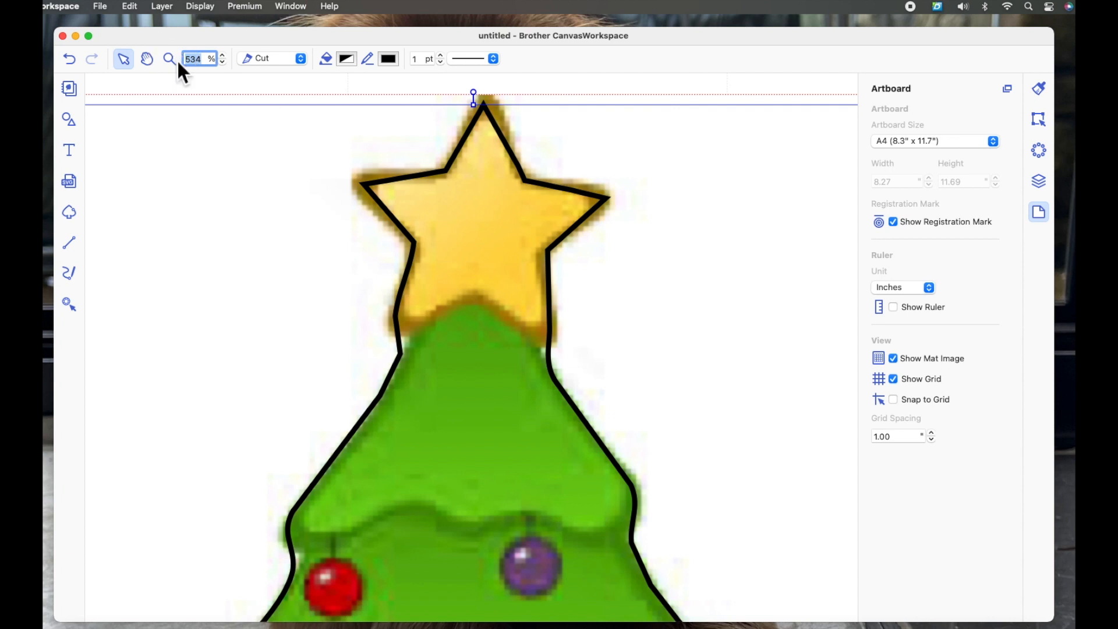
text(50)
key(Return)
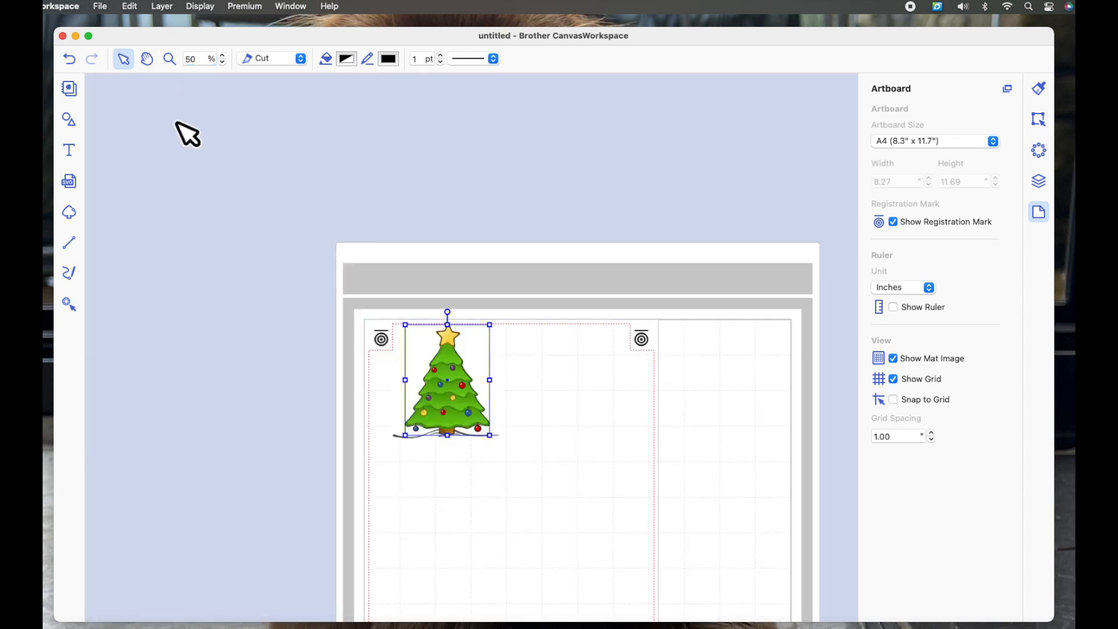
click(558, 393)
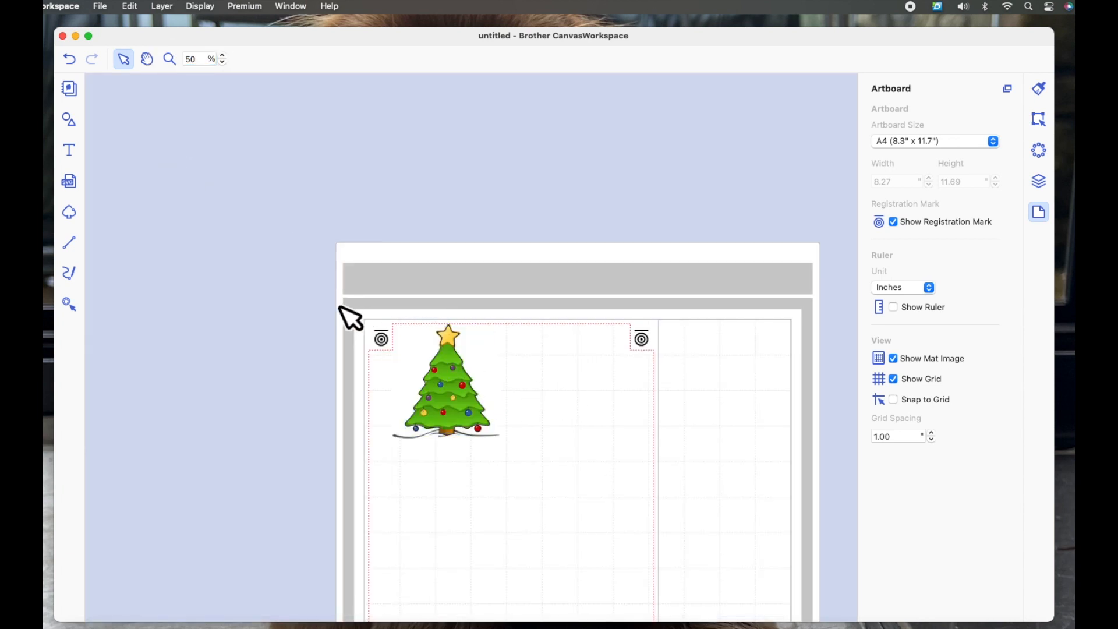
drag(319, 291, 575, 500)
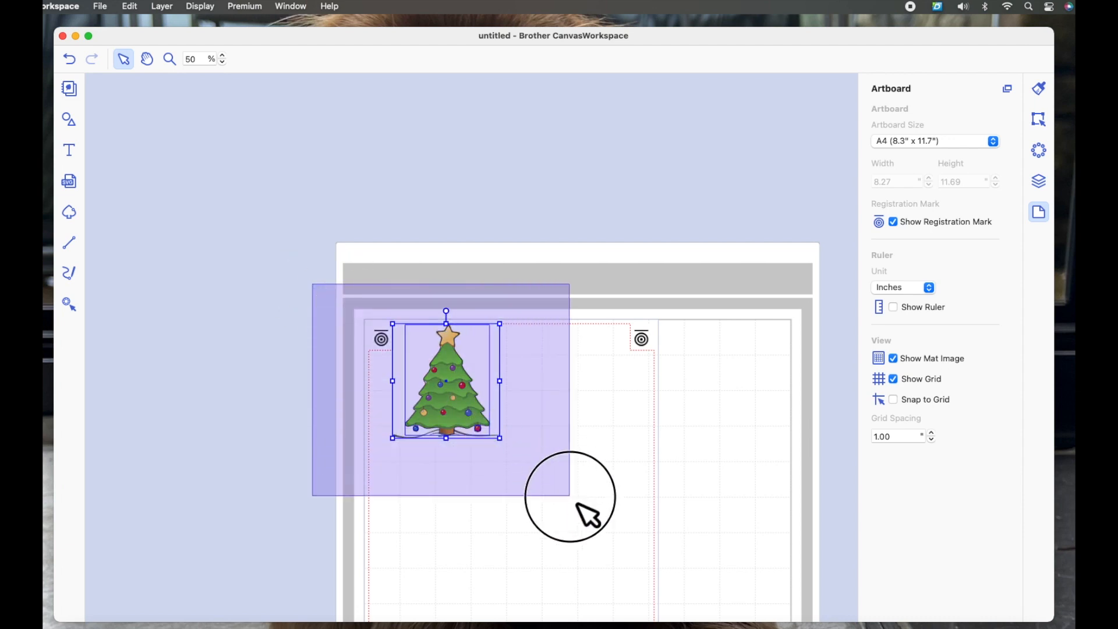
right_click(446, 380)
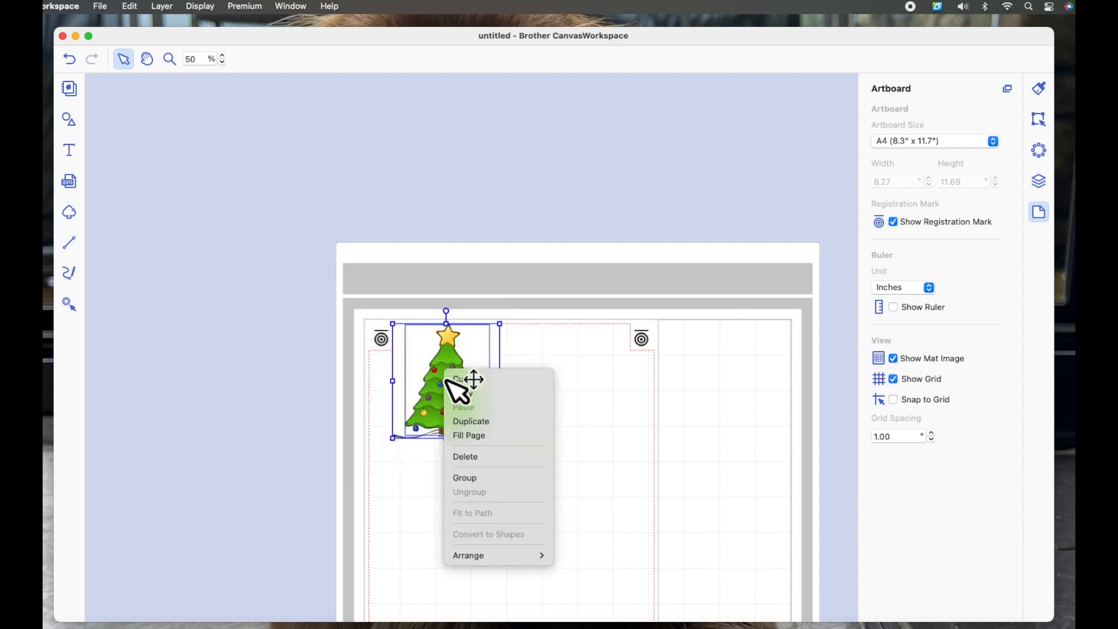
click(468, 481)
Step: Move the grouped tree slightly away from the upper edge of the cutting area and enlarge it a little
mouse_move(450, 361)
mouse_down()
mouse_move(469, 387)
mouse_move(462, 395)
mouse_move(460, 372)
mouse_up()
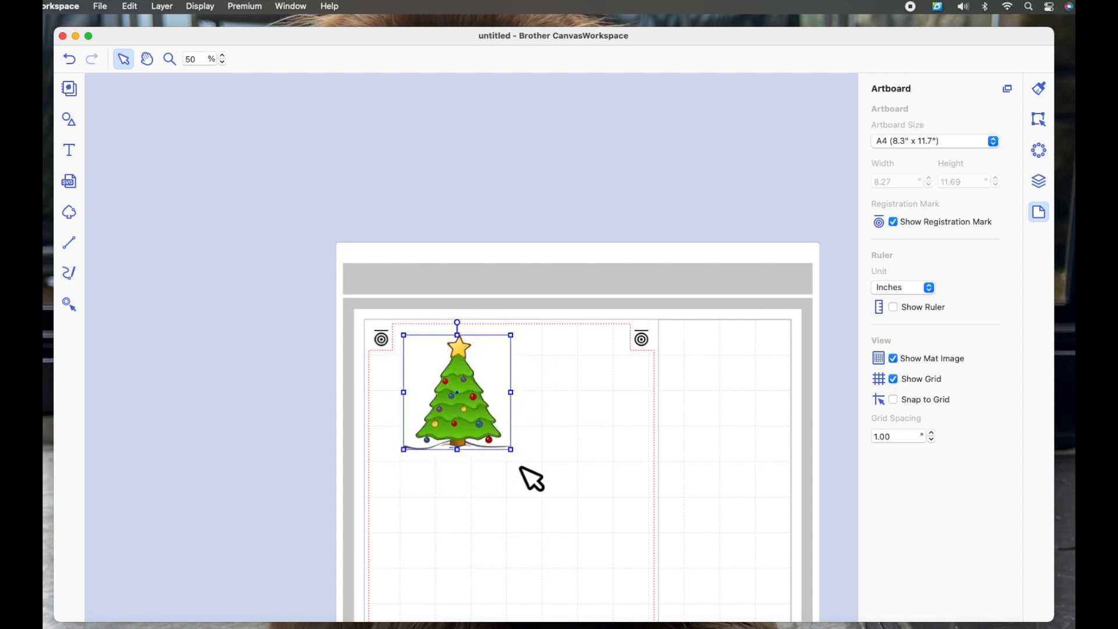
mouse_move(511, 451)
mouse_down()
mouse_move(641, 569)
mouse_move(524, 462)
mouse_up()
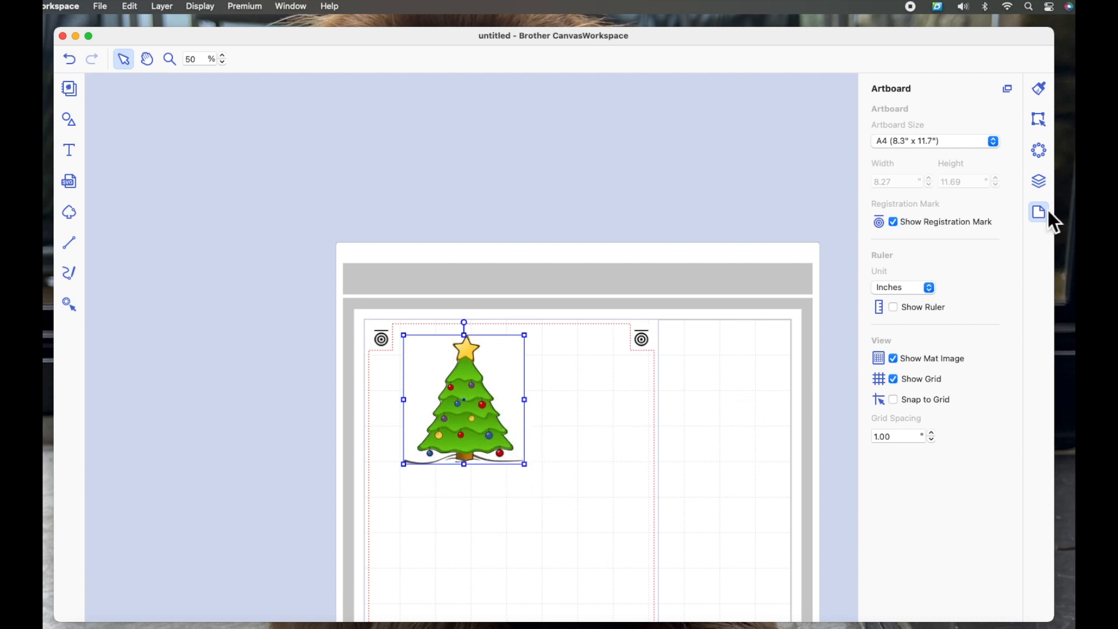
scroll(958, 294, down, 2)
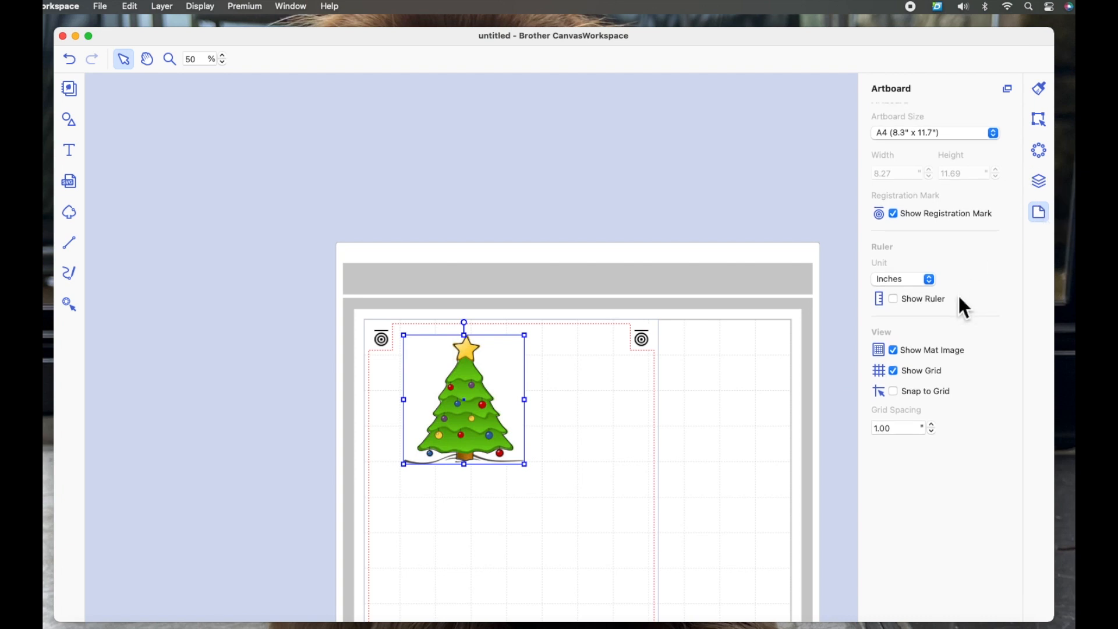
Step: Duplicate the tree group from its layer and place the copy to the right of the original
click(1040, 184)
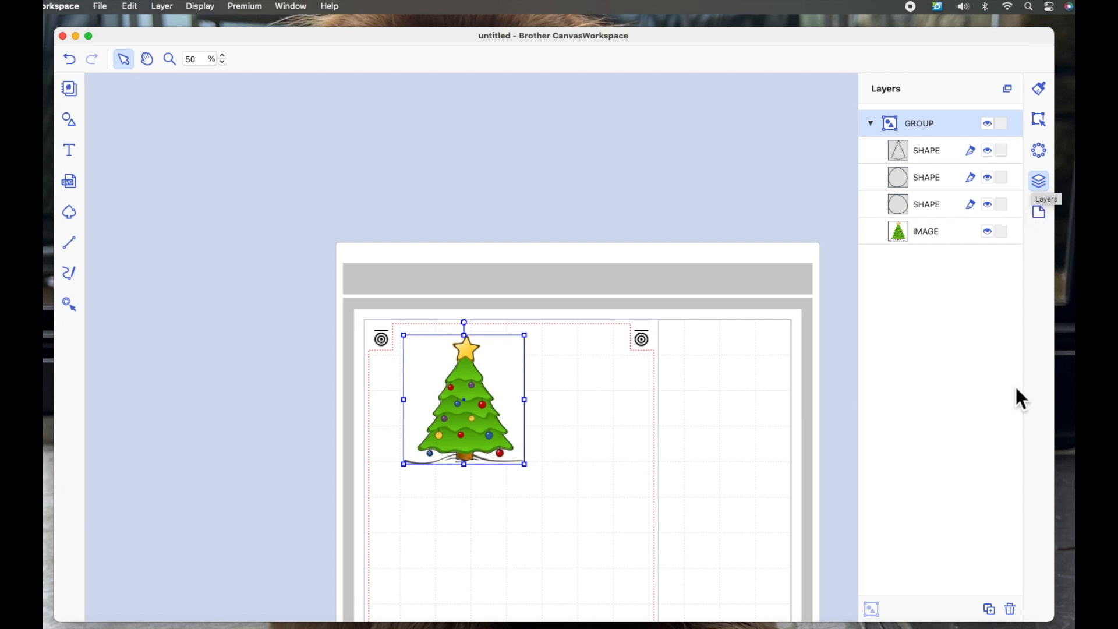
click(990, 610)
drag(487, 400, 593, 422)
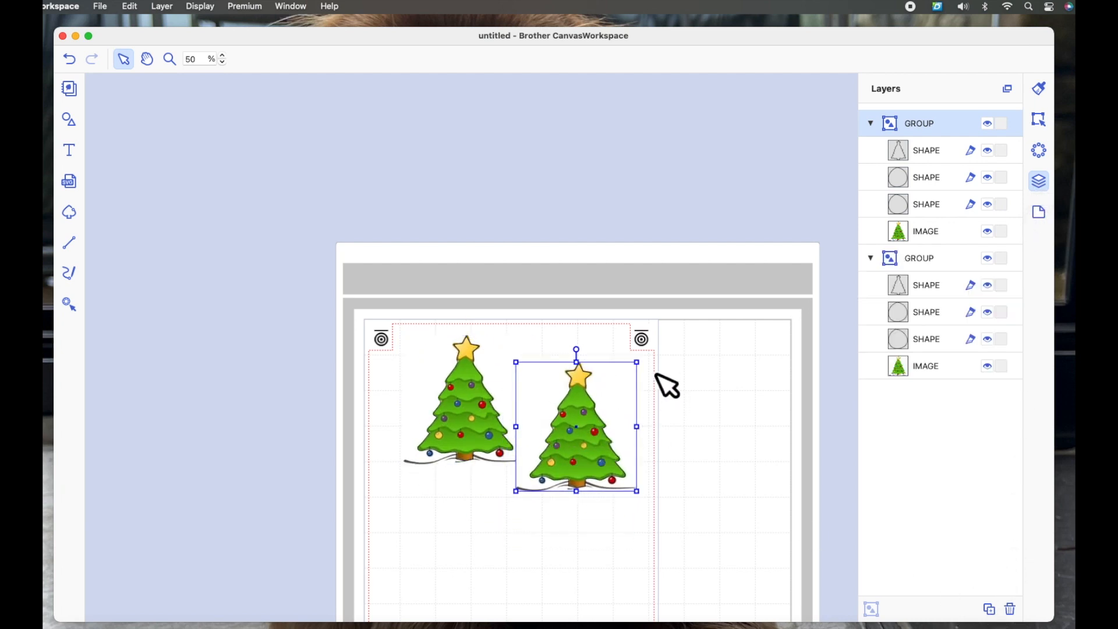
Step: Move the duplicated tree group below the original tree, inside the registration mark area
drag(651, 378, 622, 425)
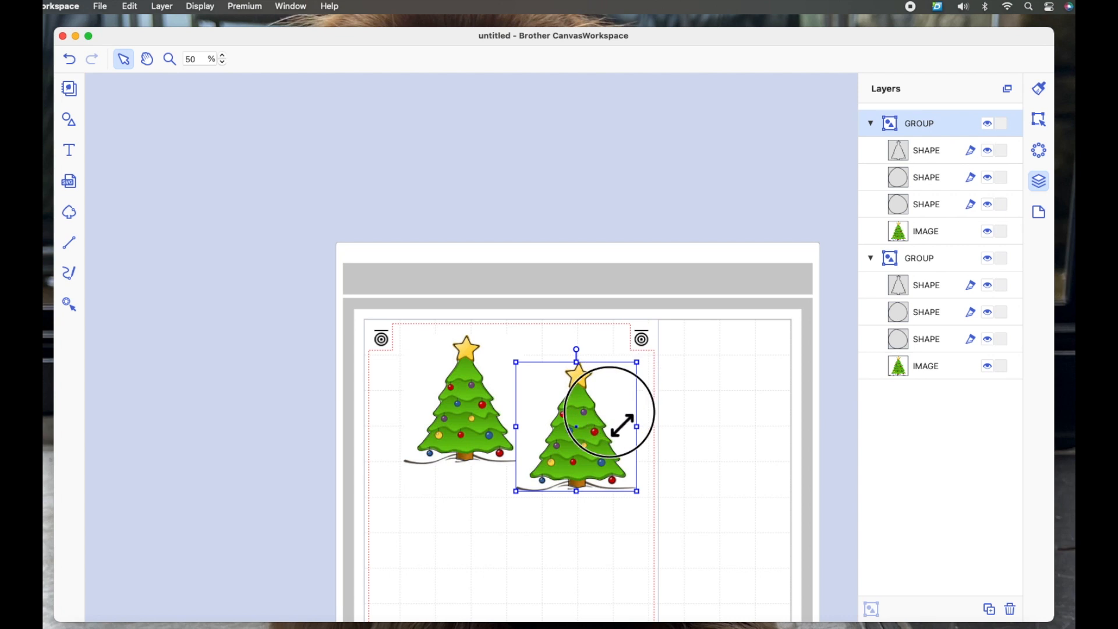
click(612, 415)
click(696, 428)
click(570, 463)
drag(580, 440, 517, 534)
scroll(654, 421, down, 5)
drag(584, 281, 448, 412)
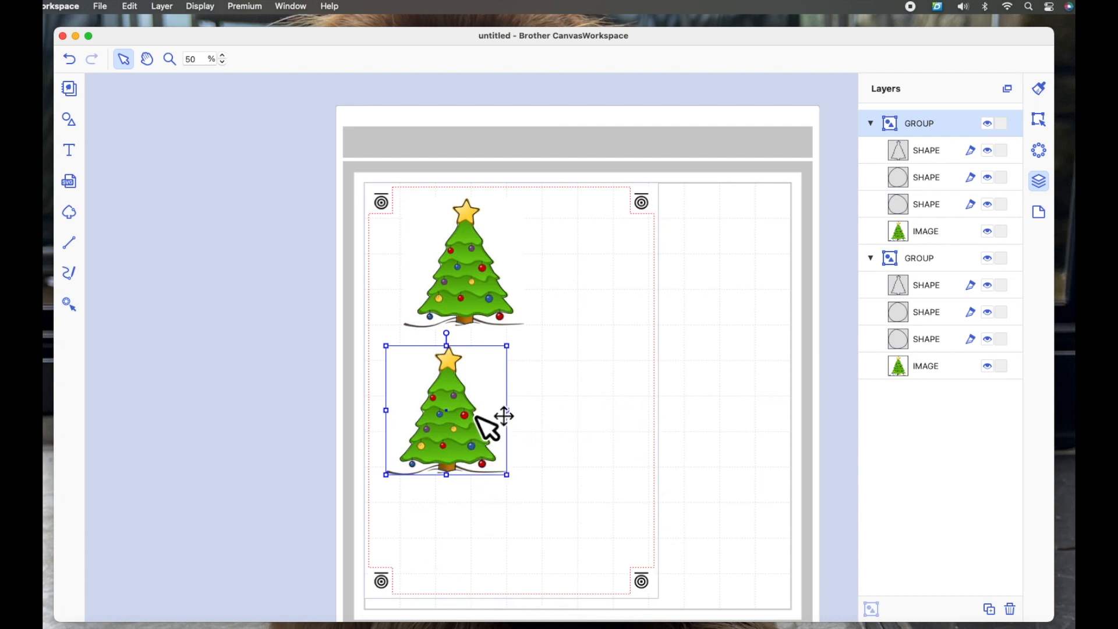
Step: Arrange the two trees side by side at the same height between the registration marks, with the original on the left
click(715, 398)
click(481, 278)
drag(481, 278, 459, 303)
drag(435, 412, 572, 287)
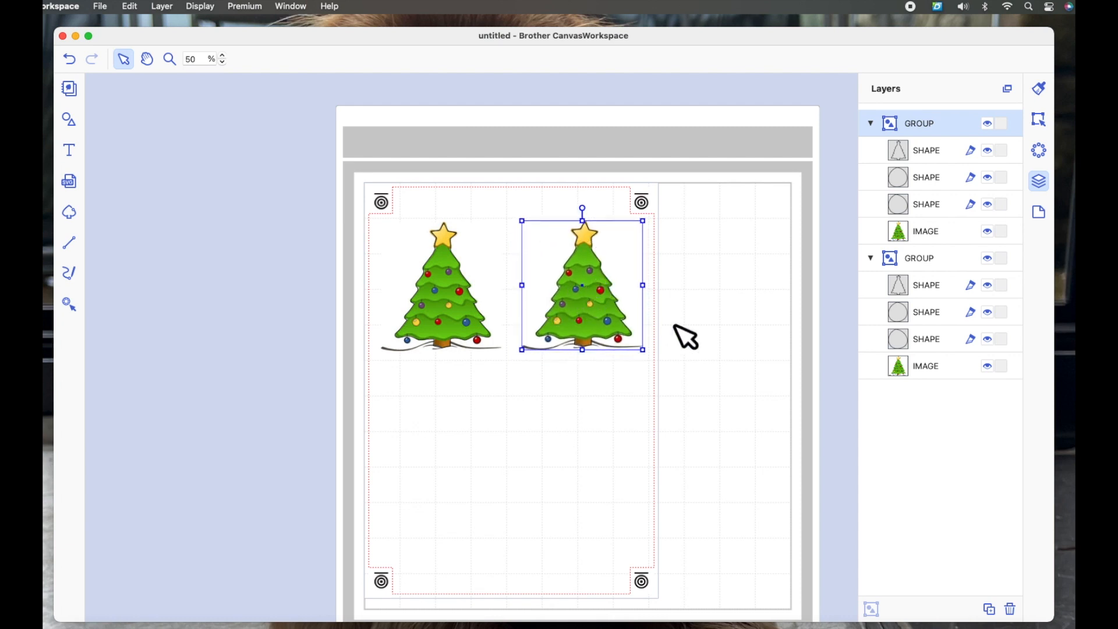
click(684, 328)
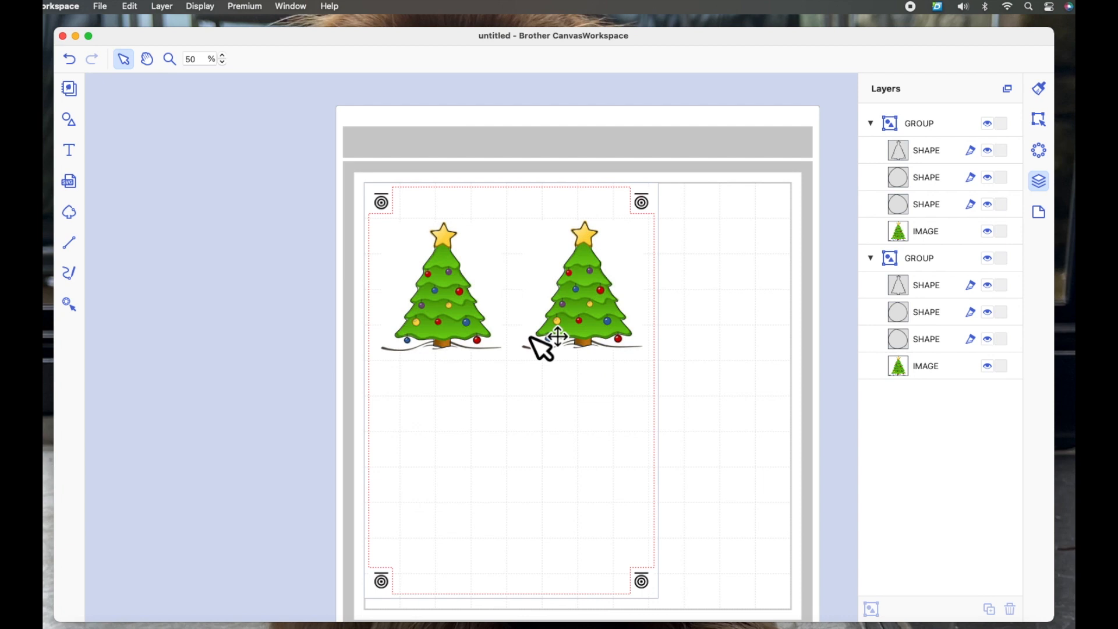
Step: Ungroup the right-hand tree into its separate cut shapes and image
click(587, 302)
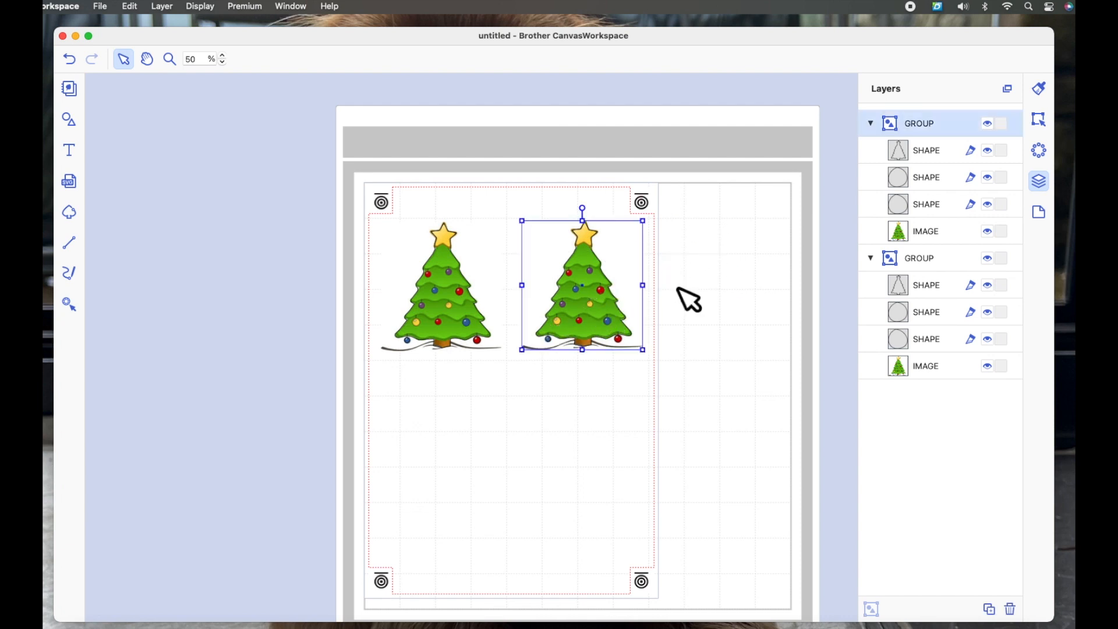
right_click(585, 286)
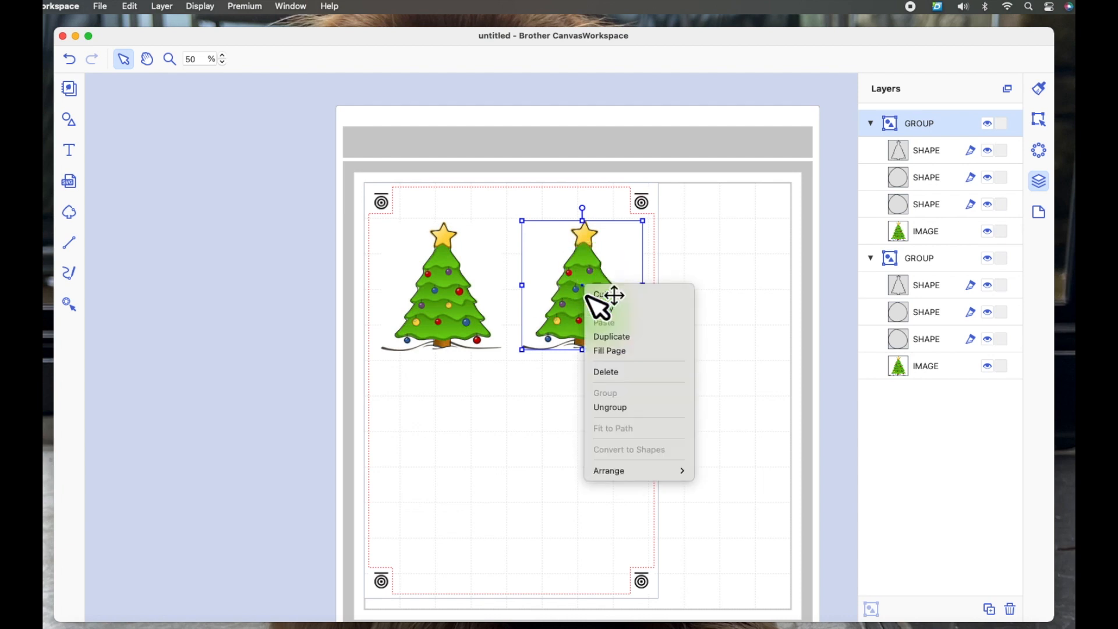
click(631, 407)
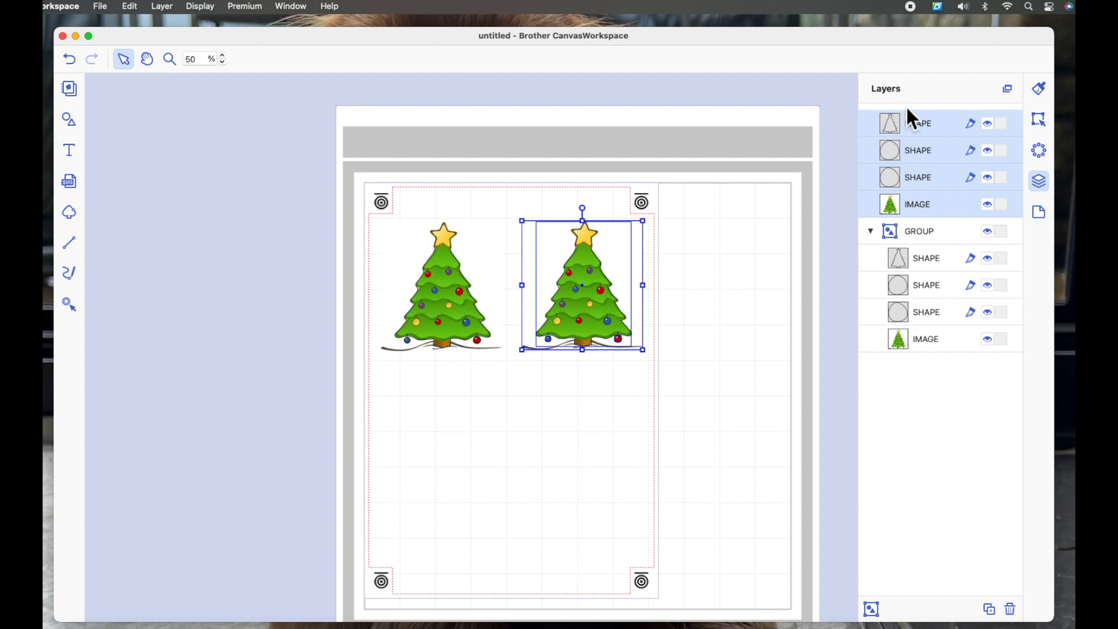
Step: Create an outward offset line with round corners and reduced spacing around the right-hand tree's cut outline, leaving the original line as is
click(916, 123)
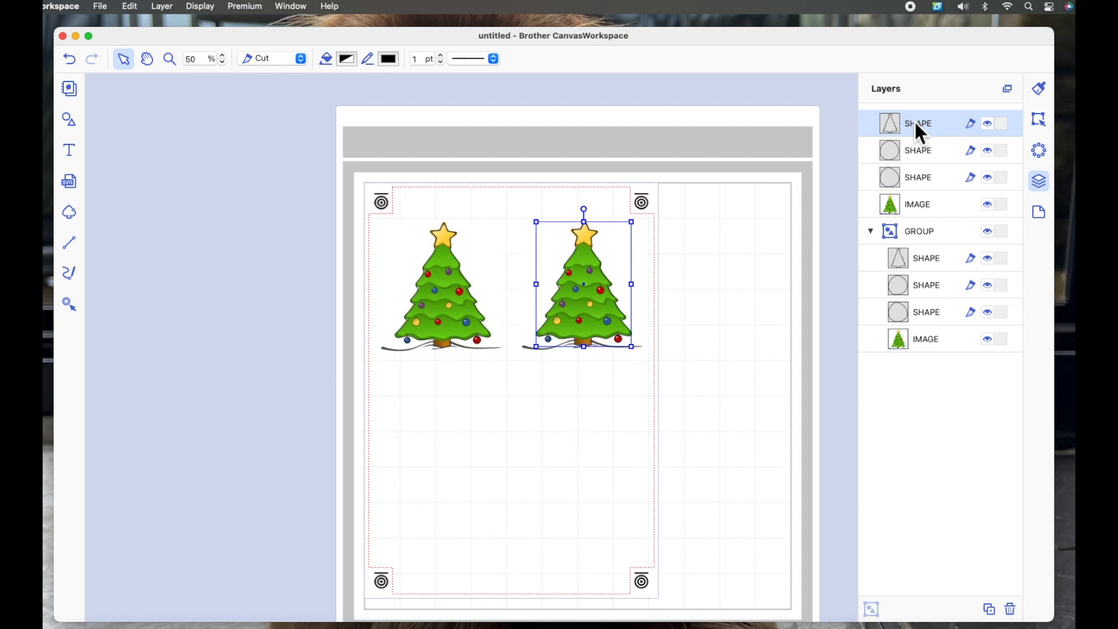
click(1040, 121)
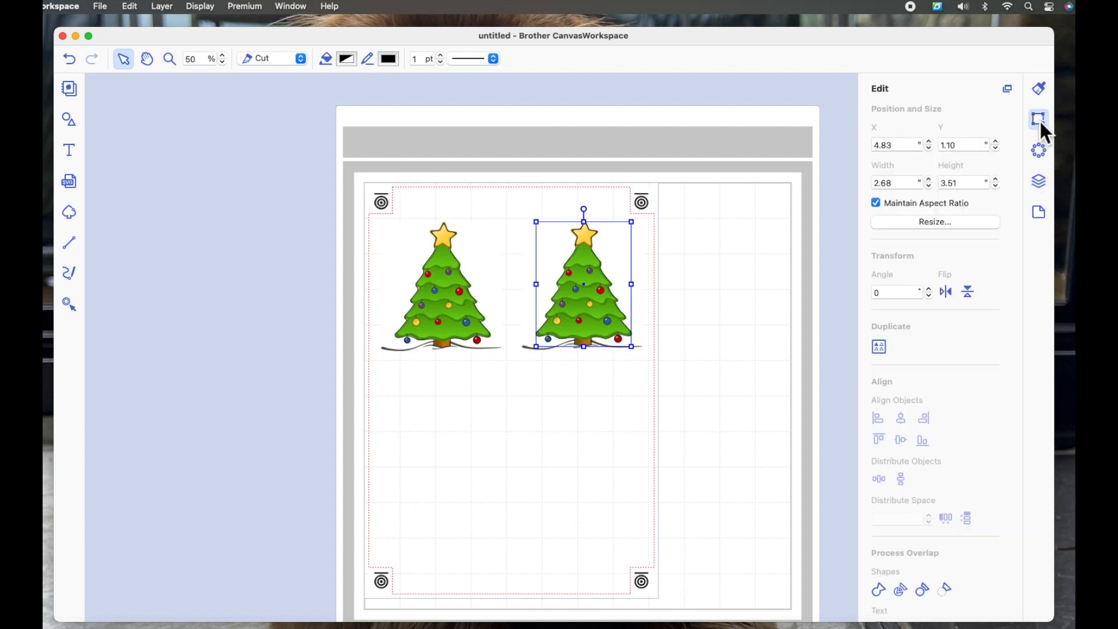
scroll(907, 266, down, 3)
scroll(907, 265, down, 2)
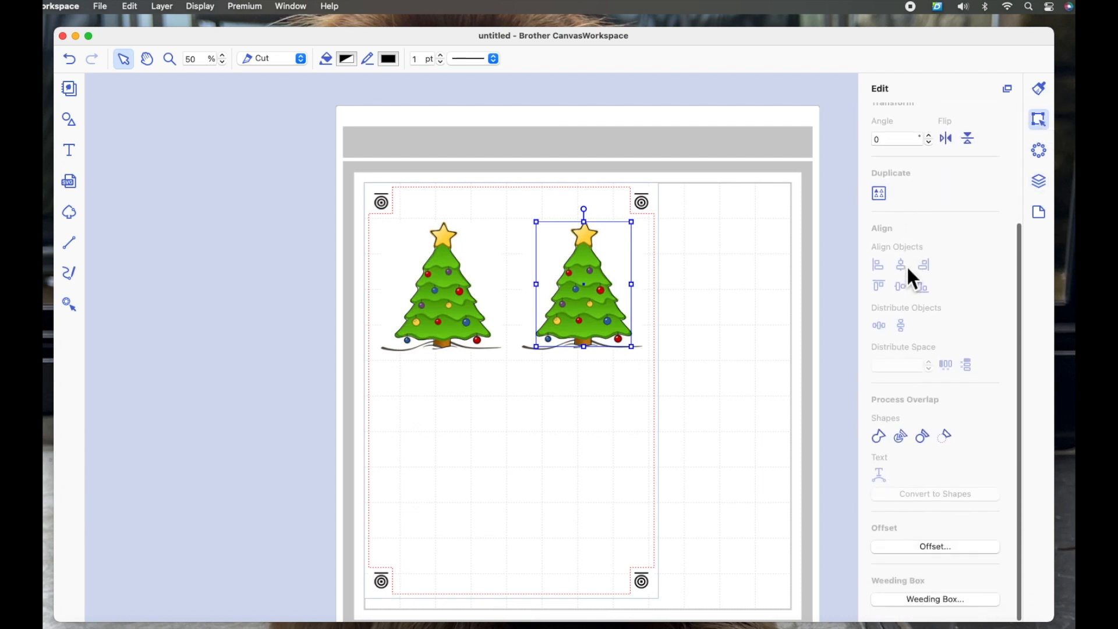
click(936, 553)
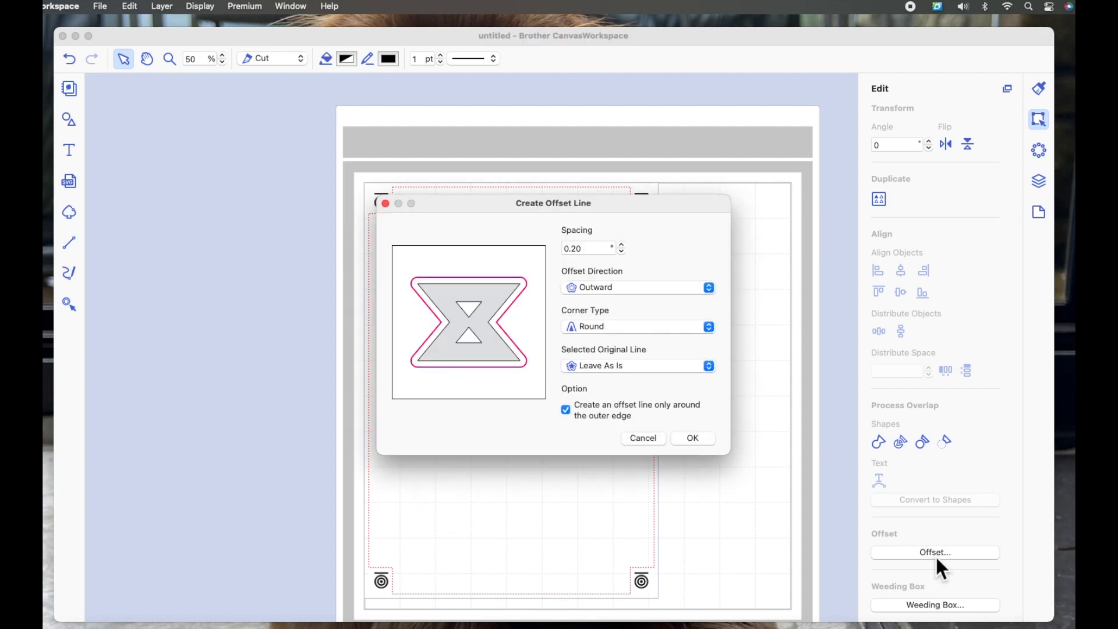
click(621, 252)
click(621, 251)
click(622, 251)
click(704, 441)
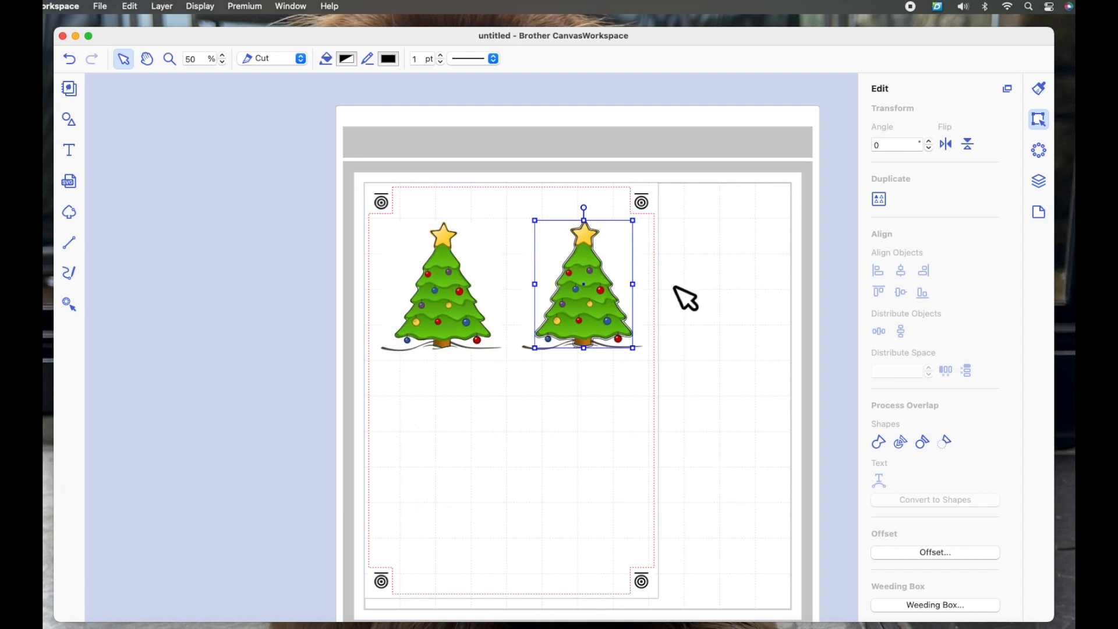
Step: Move the original outline and its offset line off the picture to sit side by side below, and compare their widths and heights
drag(583, 303, 616, 462)
drag(680, 321, 713, 490)
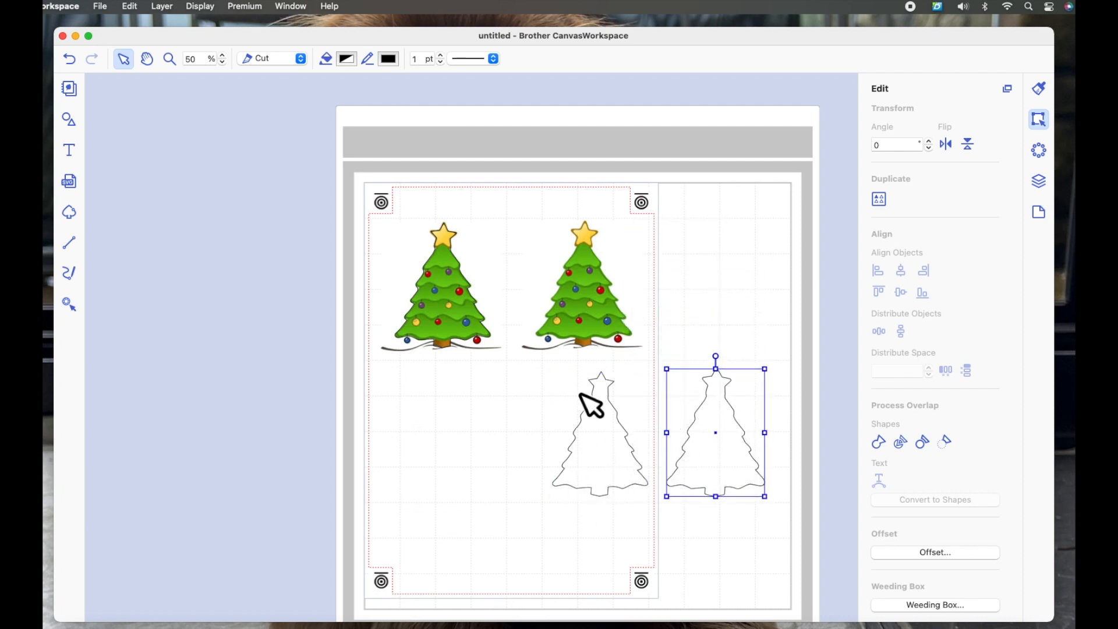
click(598, 451)
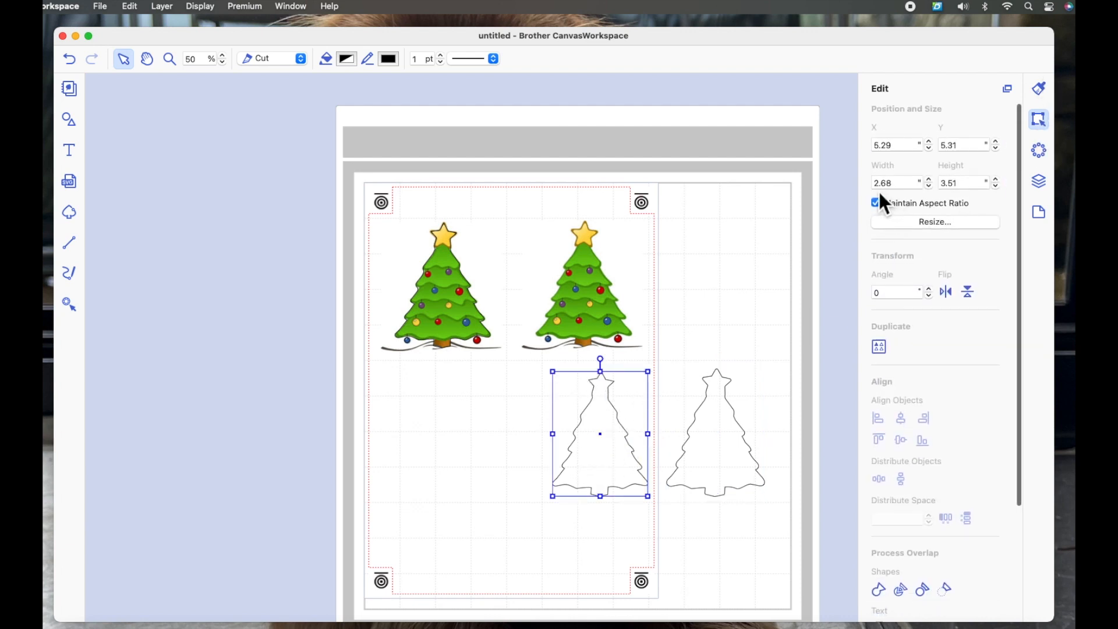
click(726, 451)
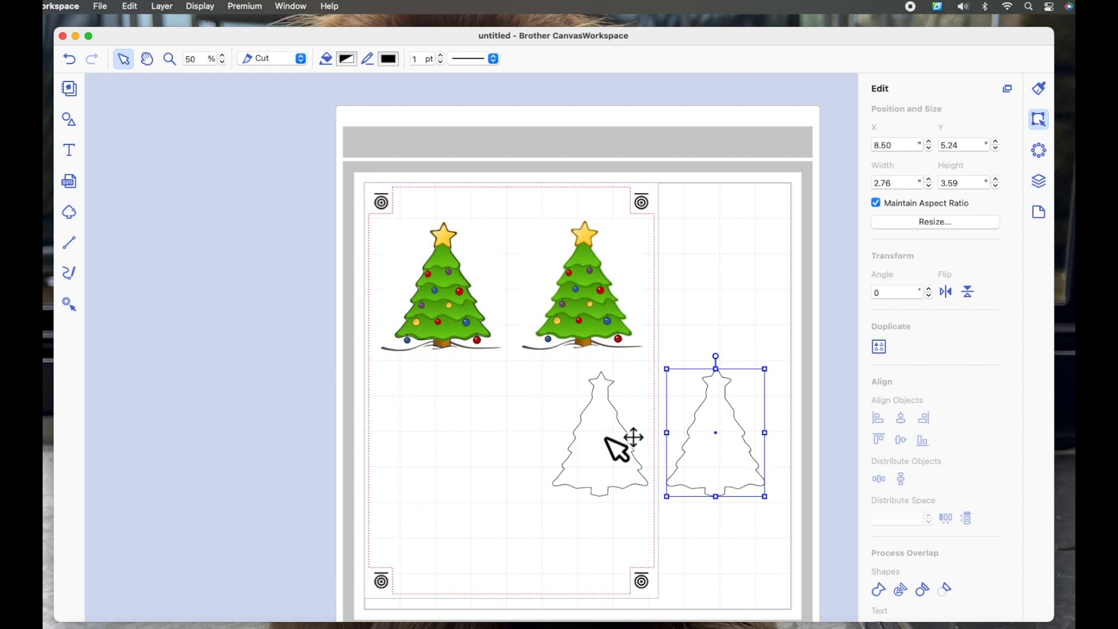
Step: Delete the smaller original tree outline and move the offset outline back over the right-hand tree picture
click(617, 451)
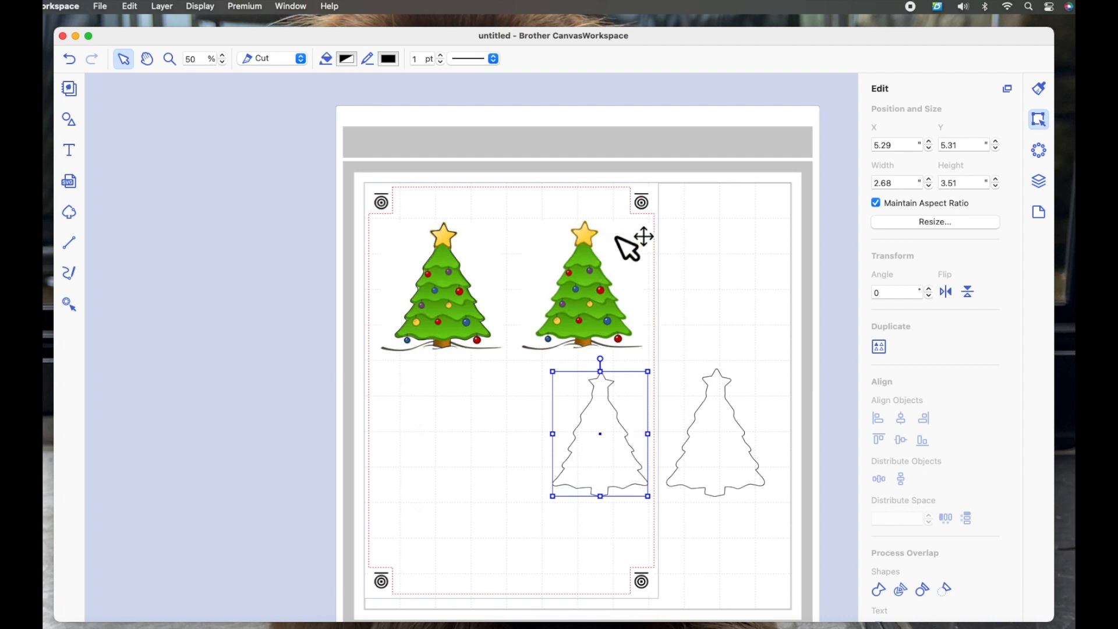
key(Delete)
drag(723, 460, 594, 313)
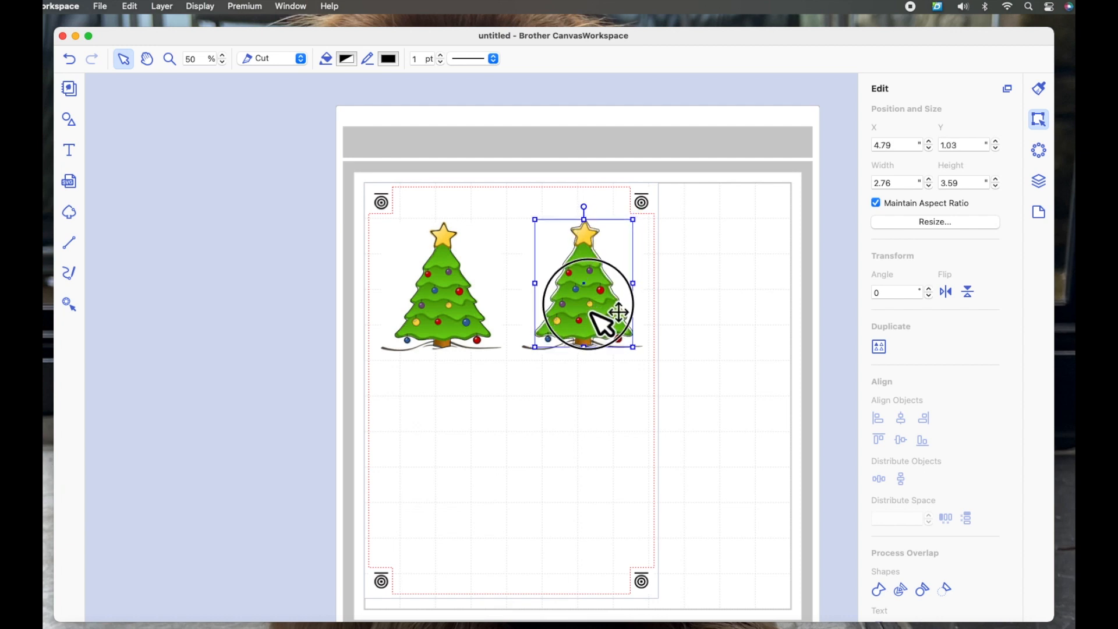
Step: Fine-tune the offset outline's position to X 4.80 and Y 1.05 for an even margin around the right-hand tree
click(169, 59)
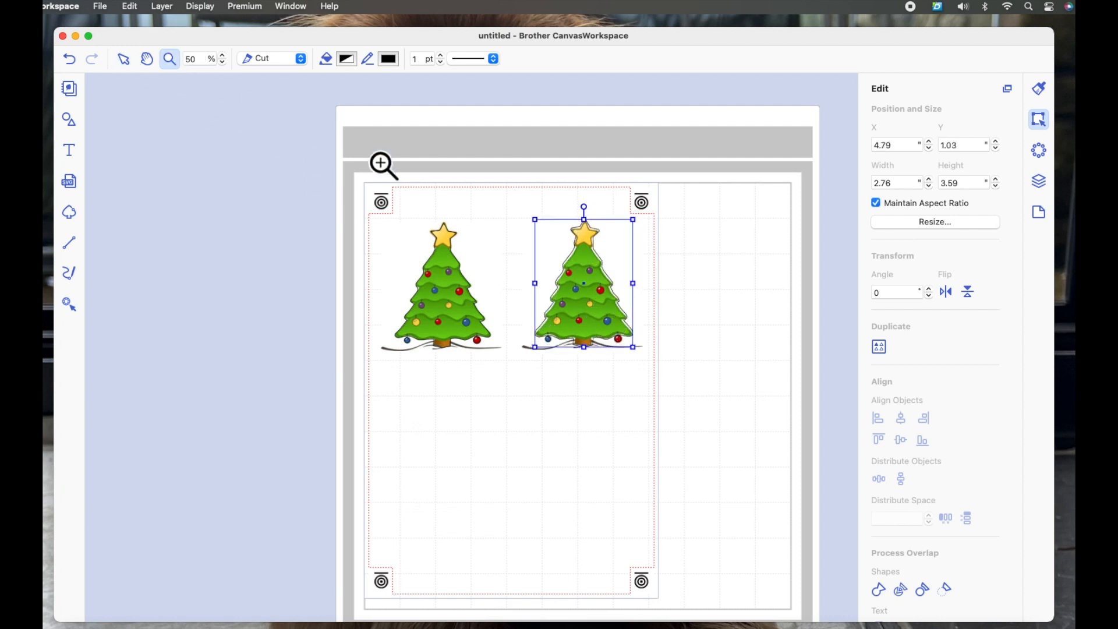
drag(502, 197, 704, 417)
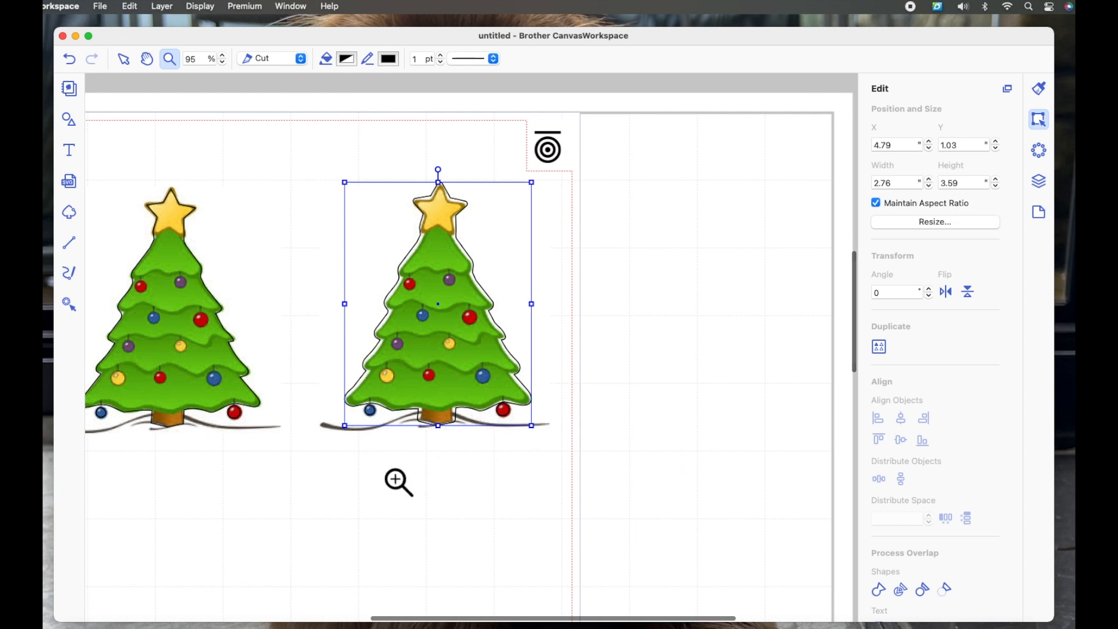
click(126, 64)
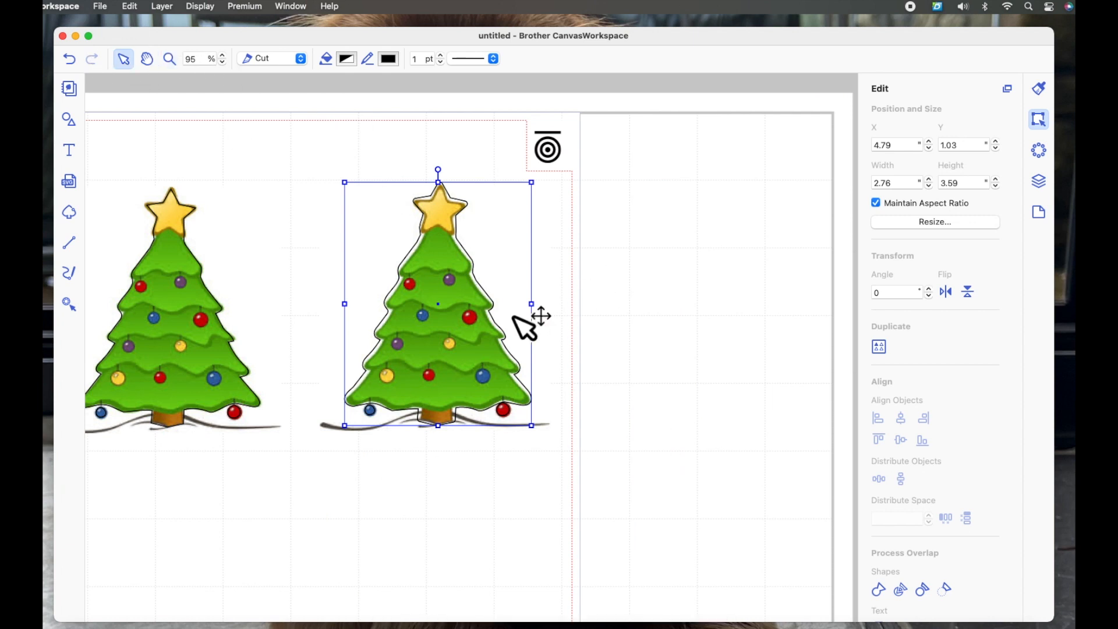
drag(469, 320, 468, 324)
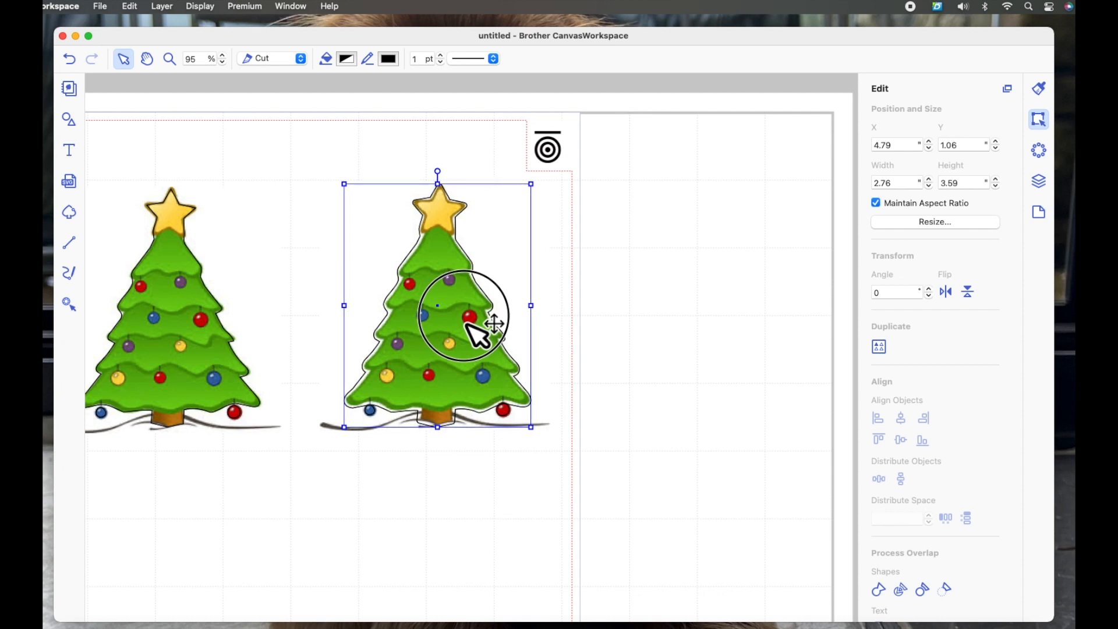
drag(468, 324, 468, 325)
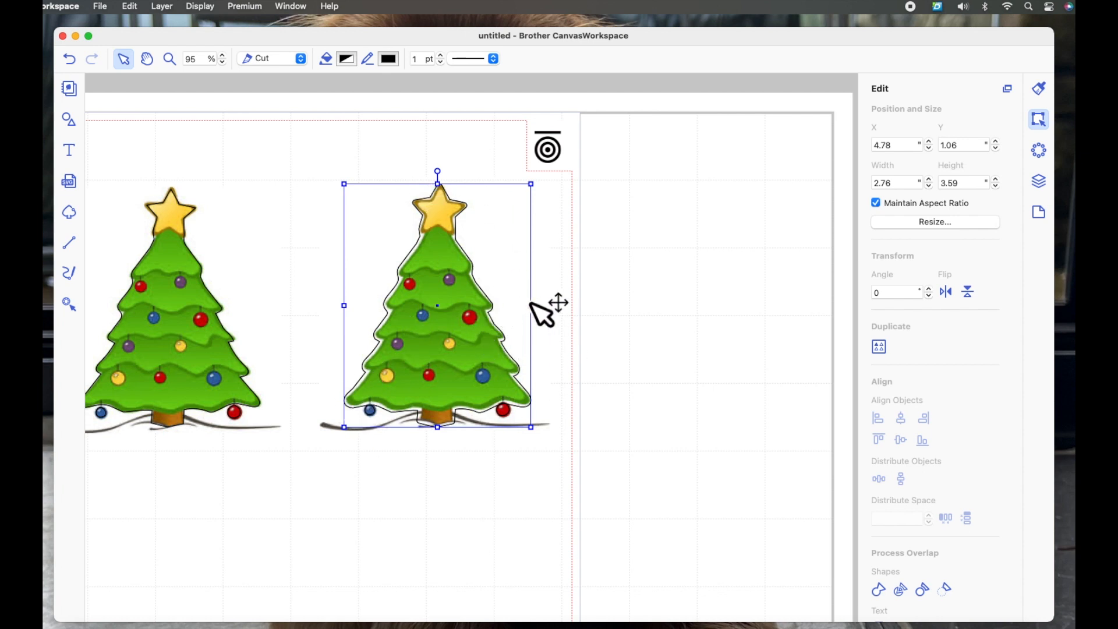
key(Up)
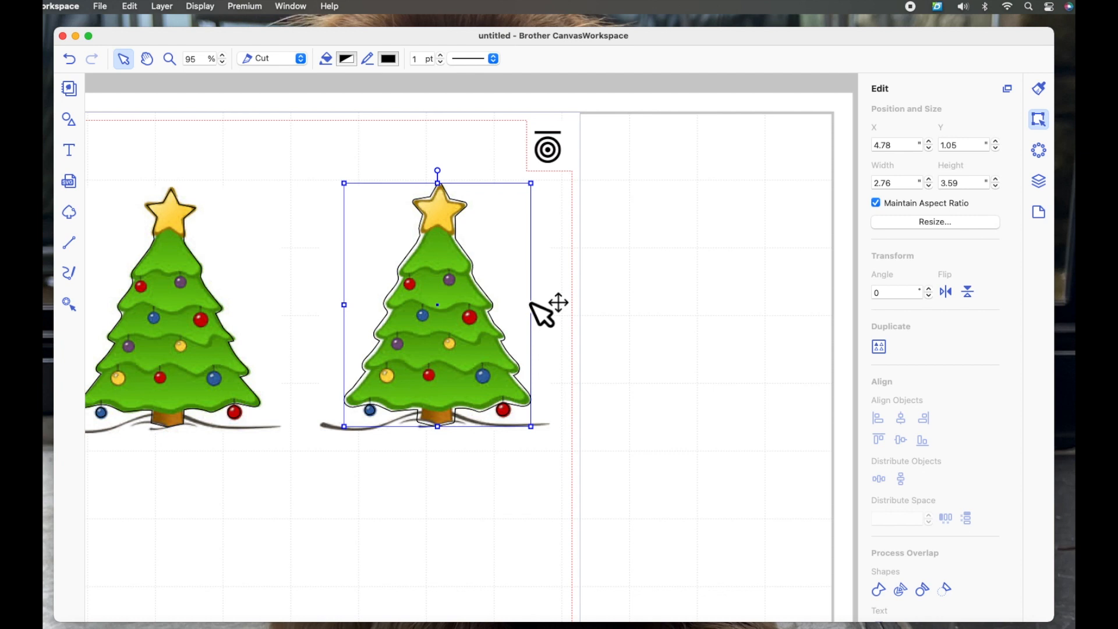
key(Right)
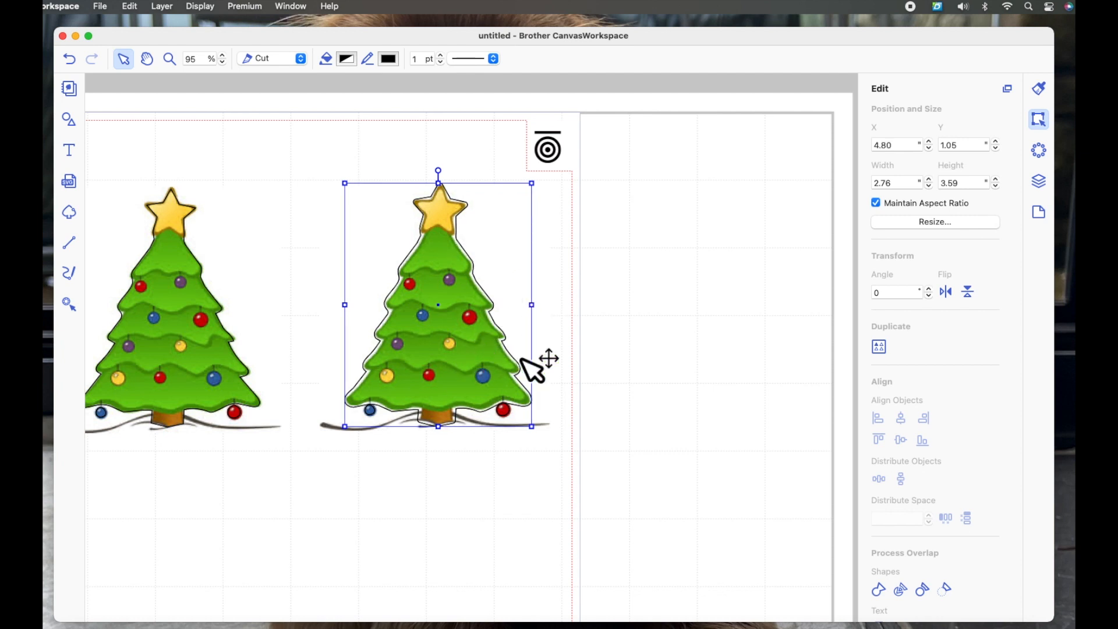
click(659, 350)
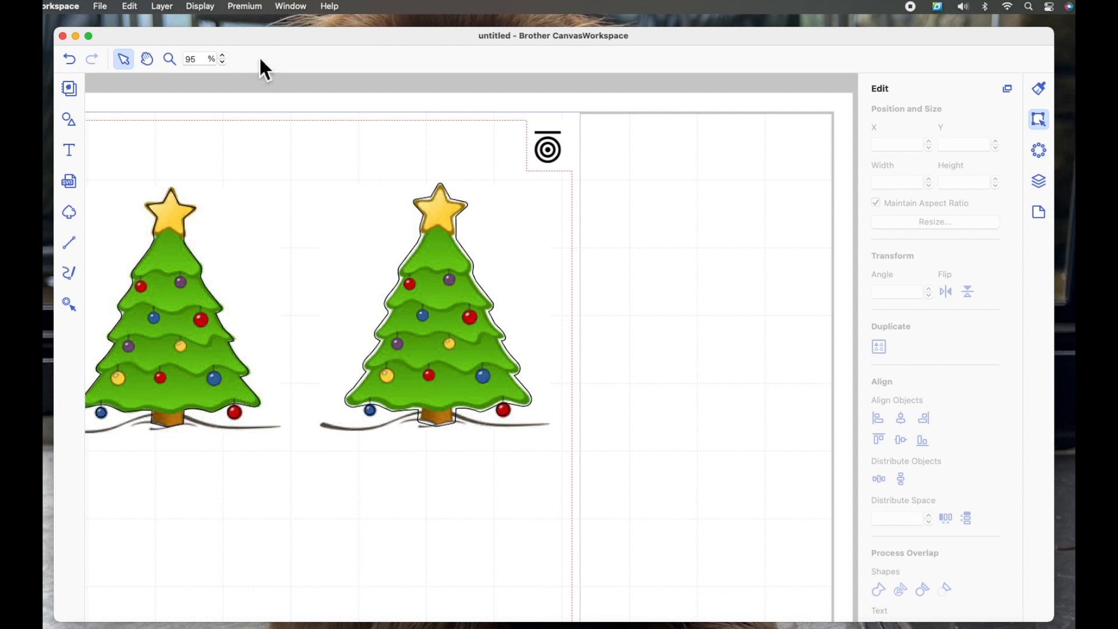
Step: Group the right-hand tree picture with its offset outline and small cut shapes
drag(205, 59, 169, 59)
text(50)
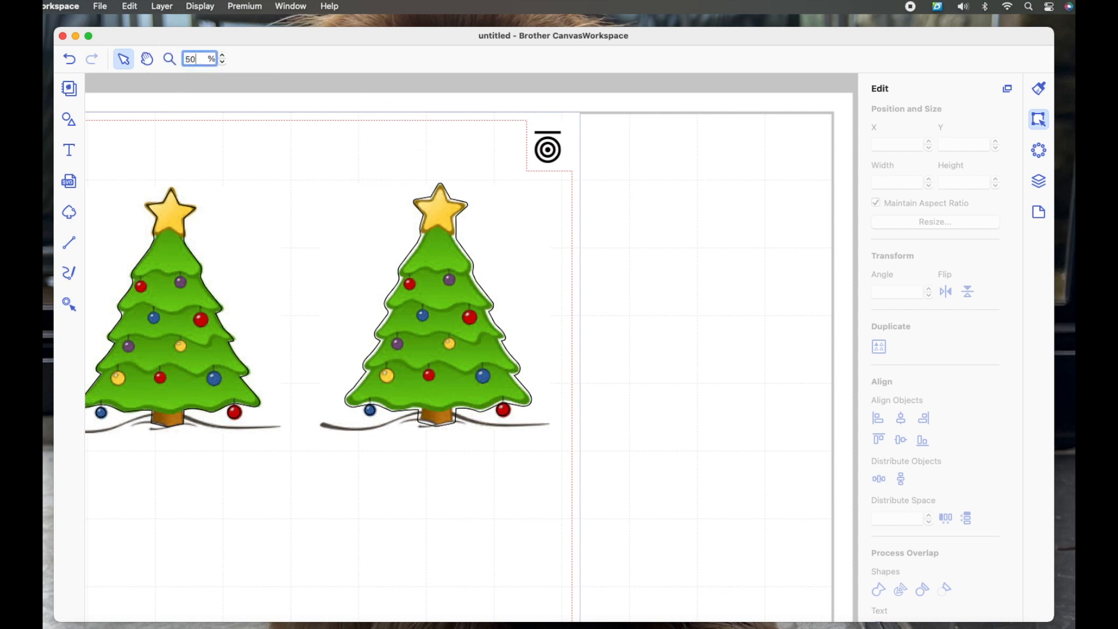
key(Return)
drag(639, 445, 441, 220)
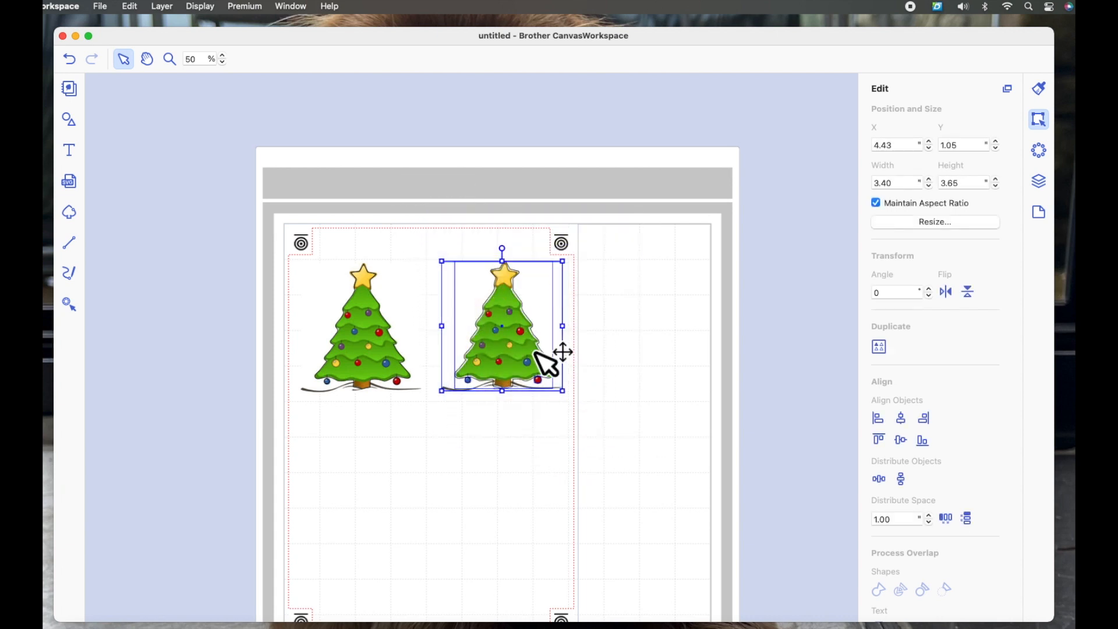
right_click(500, 311)
click(547, 407)
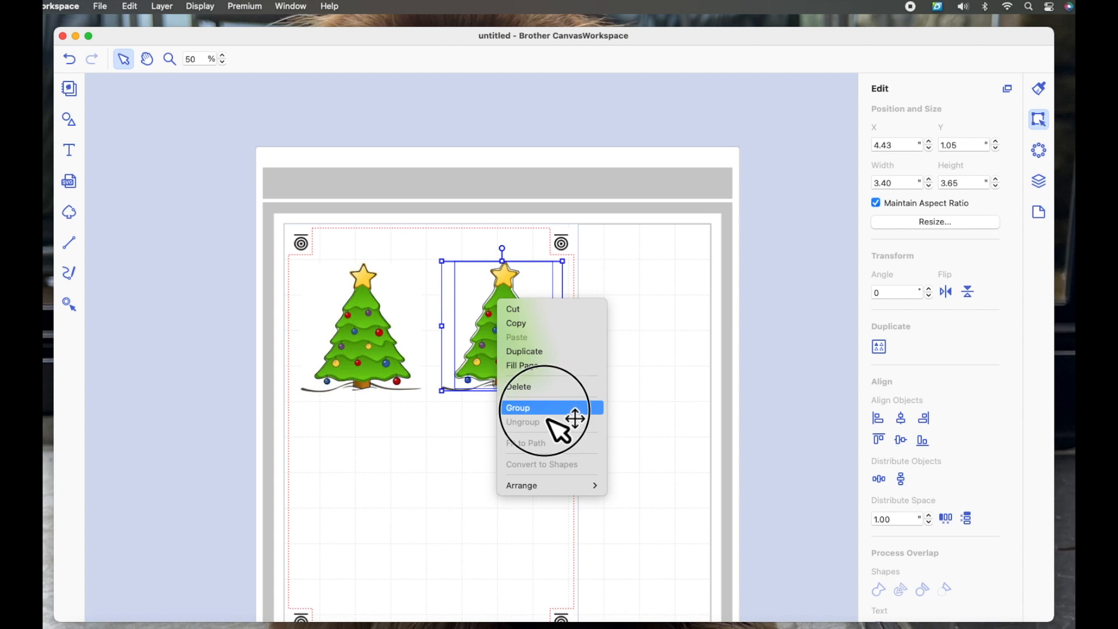
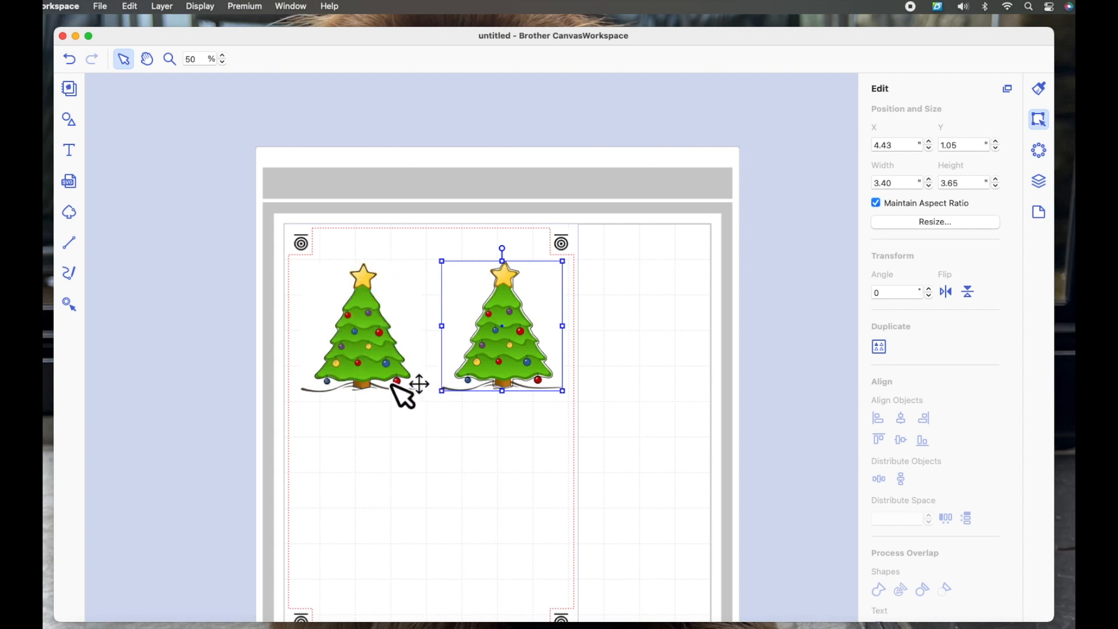
click(623, 361)
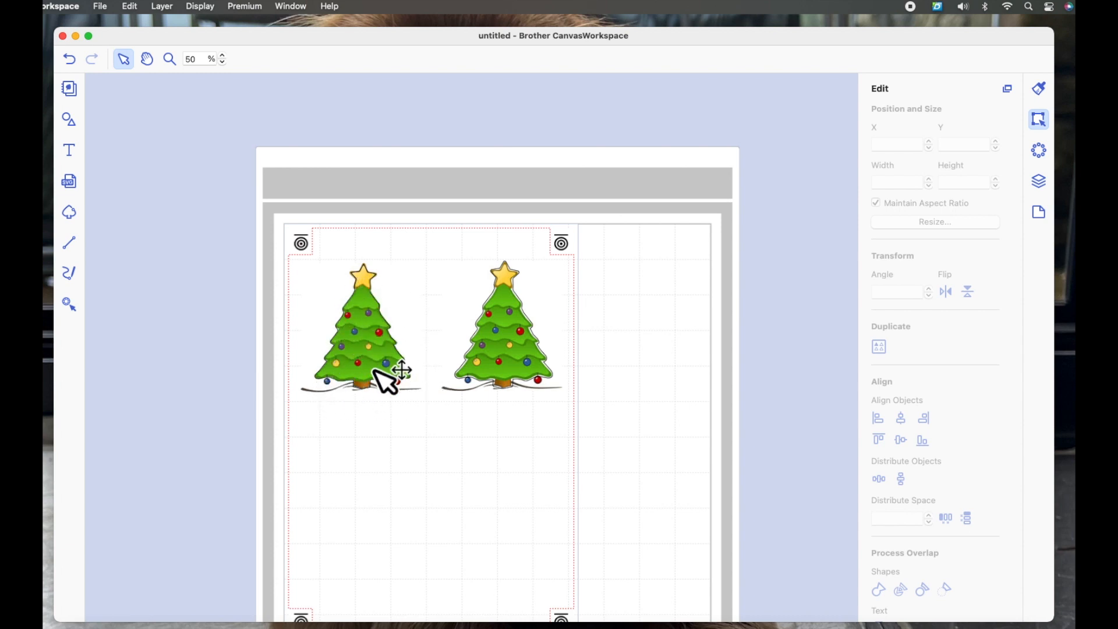
click(594, 317)
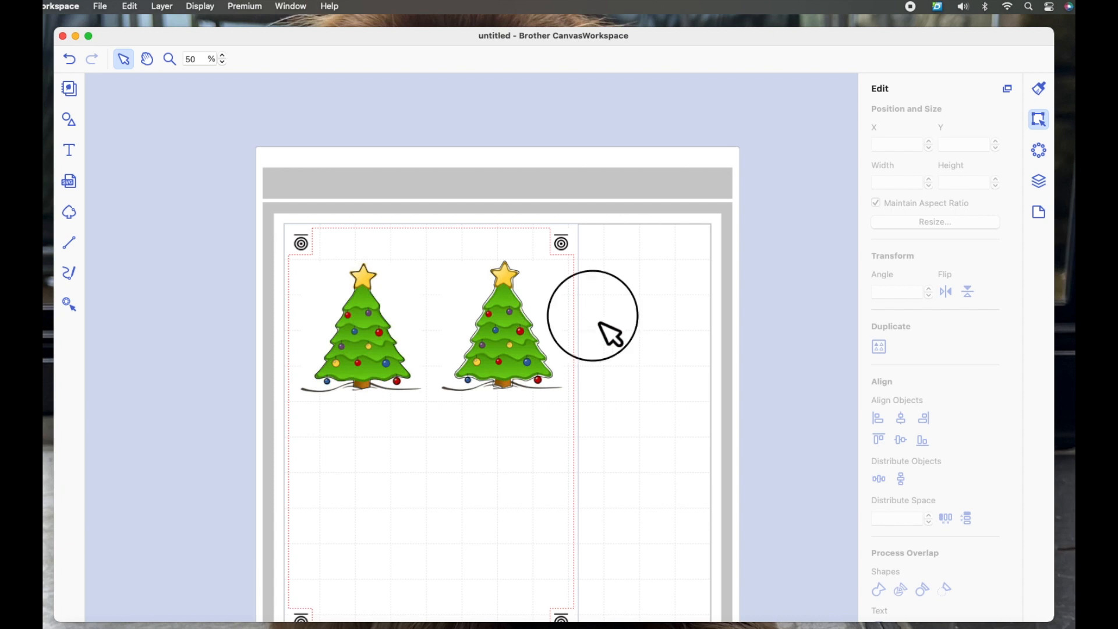
Step: Ungroup the right-hand tree, moving its offset outline below and its picture off the mat to expose the small bauble circles
click(528, 321)
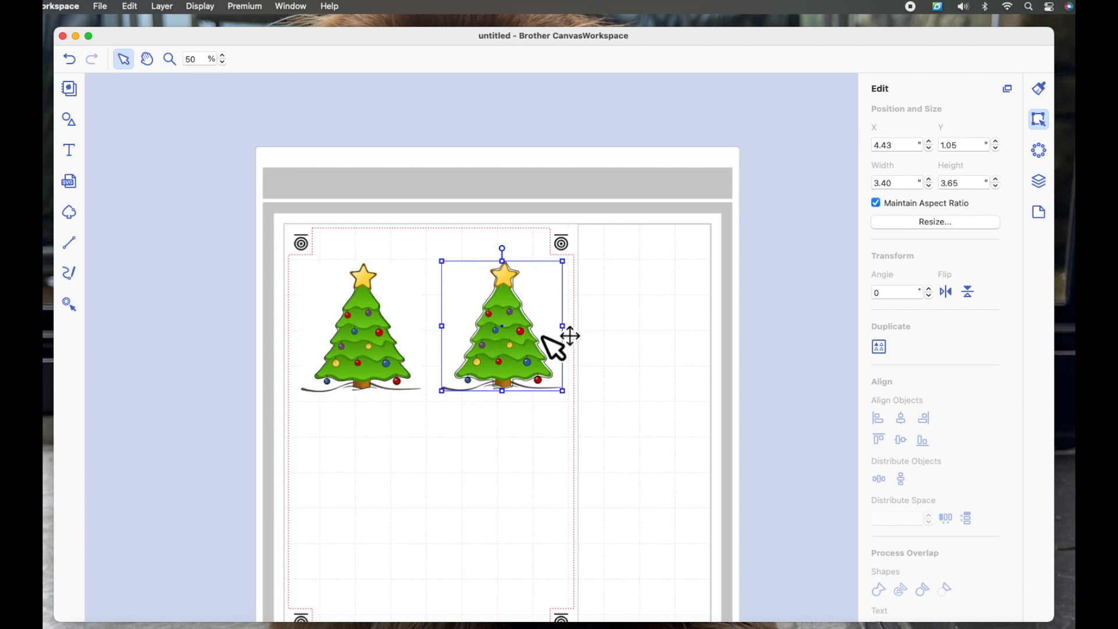
click(632, 343)
click(523, 340)
right_click(523, 343)
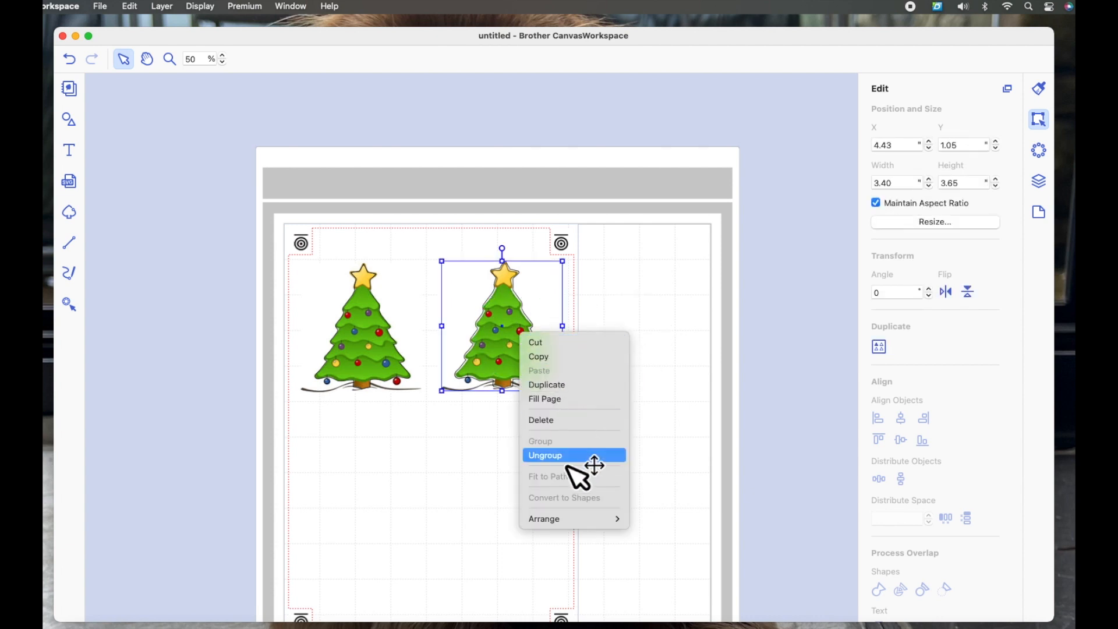
click(634, 401)
drag(515, 340, 791, 360)
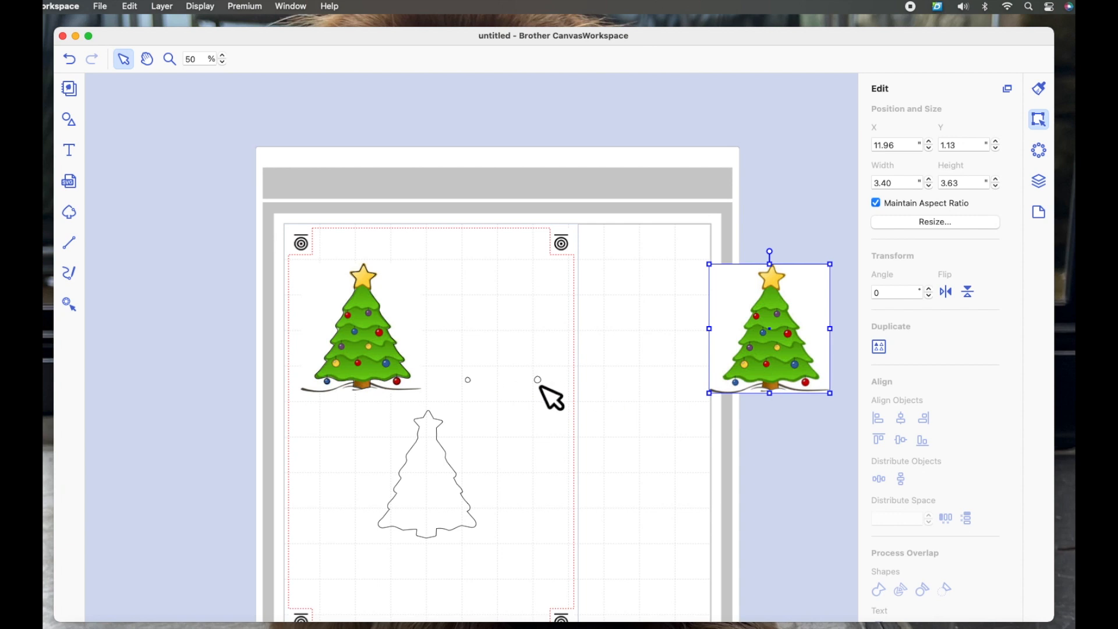
Step: Delete the two exposed bauble circles and move the offset outline back up beside the left-hand tree
drag(565, 400, 460, 365)
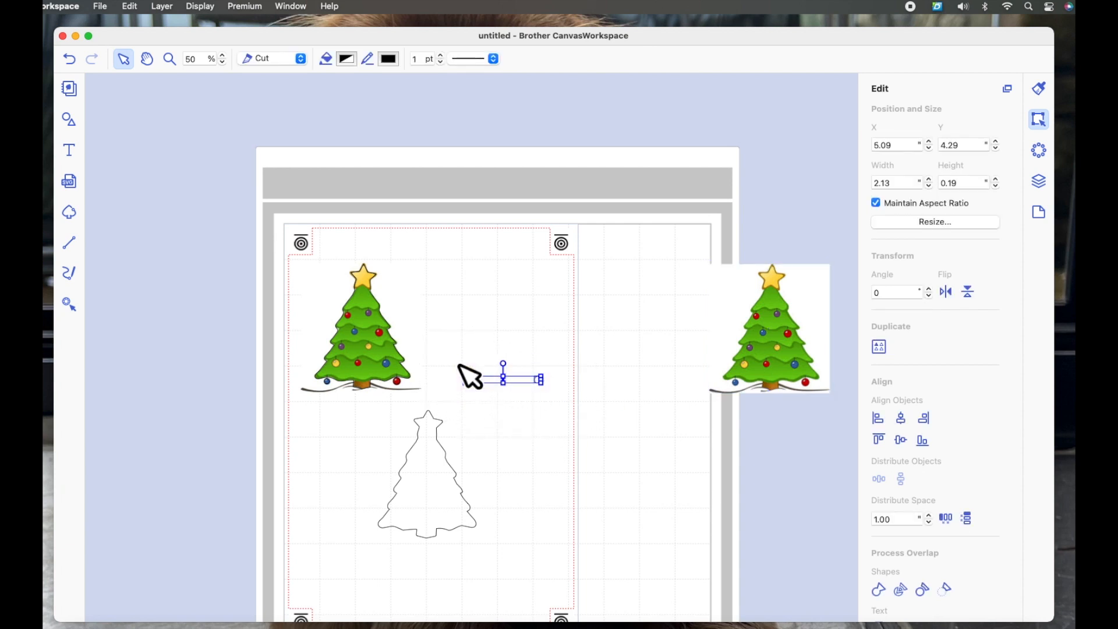
click(462, 373)
drag(444, 483, 502, 336)
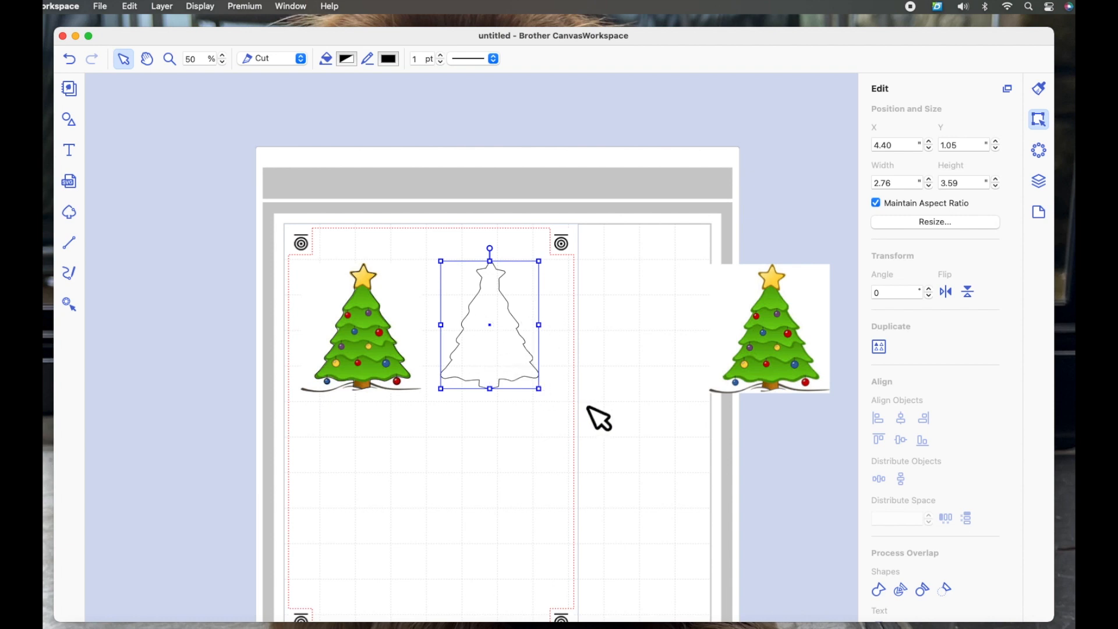
click(606, 409)
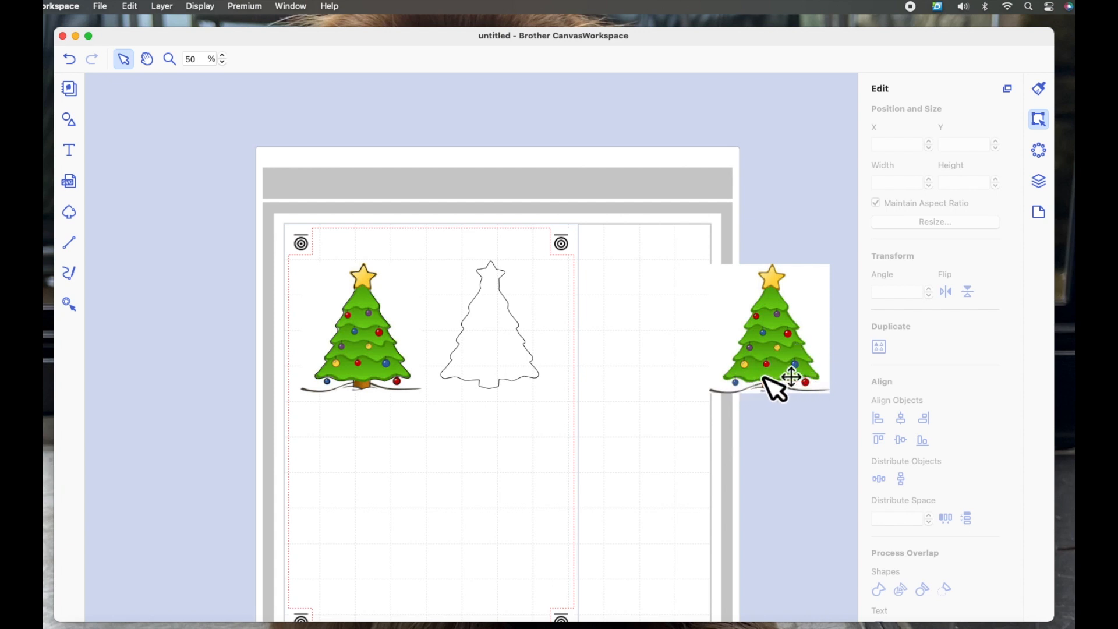
Step: Ungroup the left-hand tree, moving its cut outline below and its picture off the page to expose the bauble circles
click(361, 340)
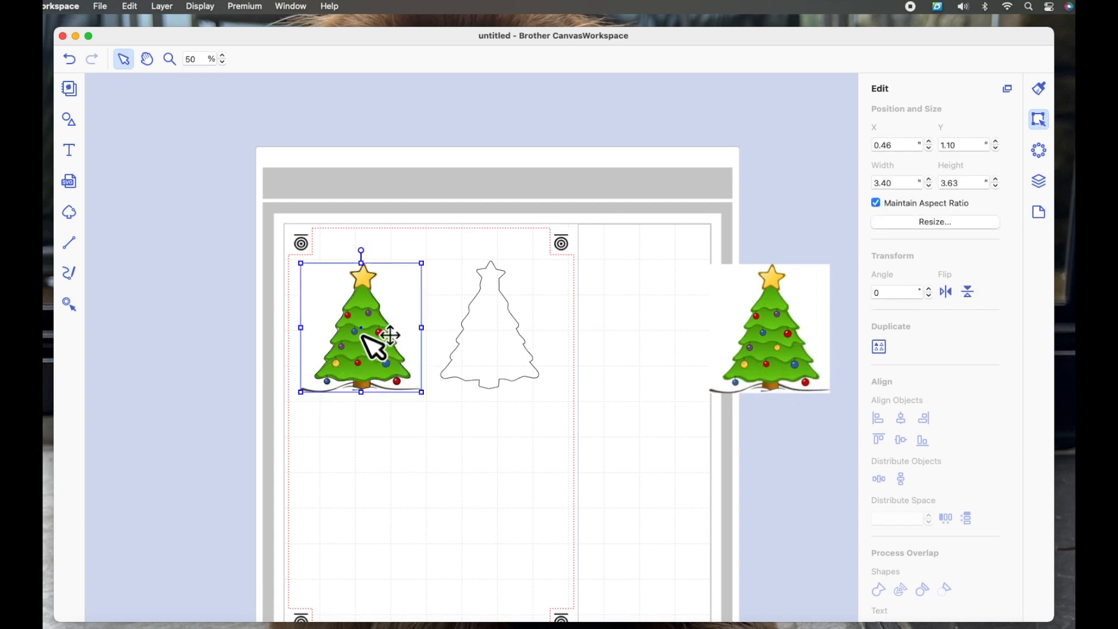
right_click(365, 329)
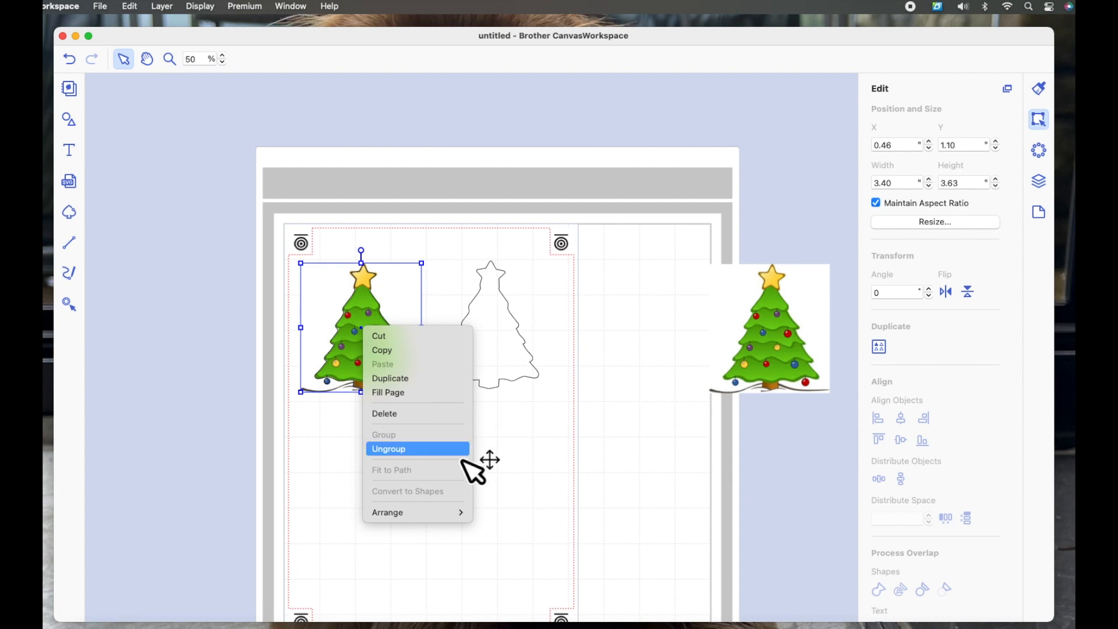
click(446, 451)
click(488, 460)
drag(376, 349, 431, 495)
click(482, 450)
click(300, 349)
drag(300, 349, 198, 349)
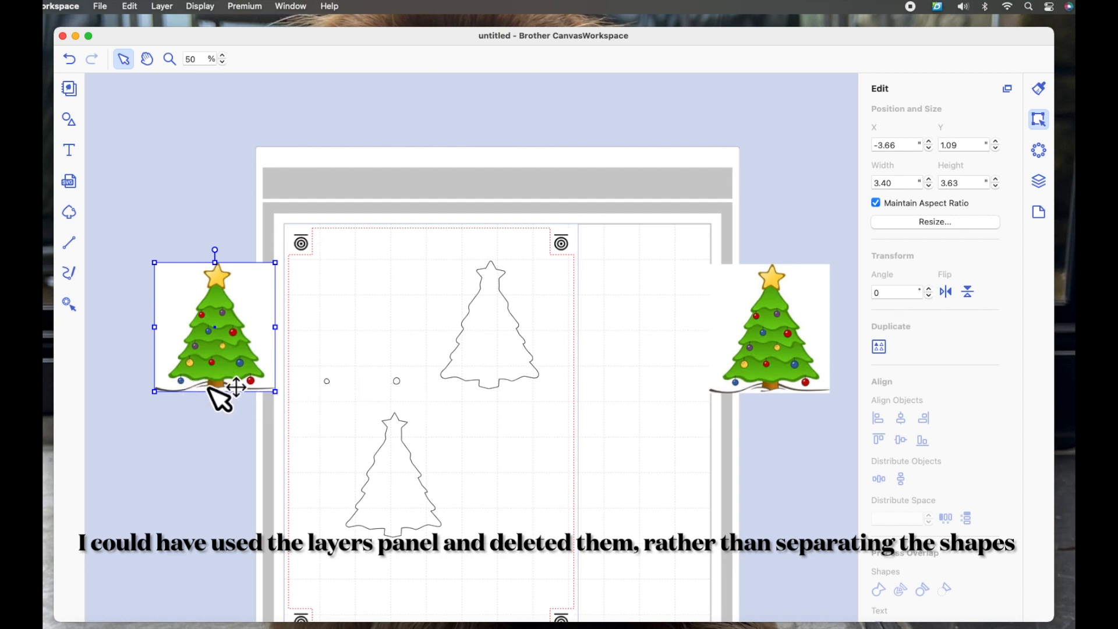
Step: Delete the left-hand tree's two bauble circles and move its picture and cut outline back together on the page
click(398, 382)
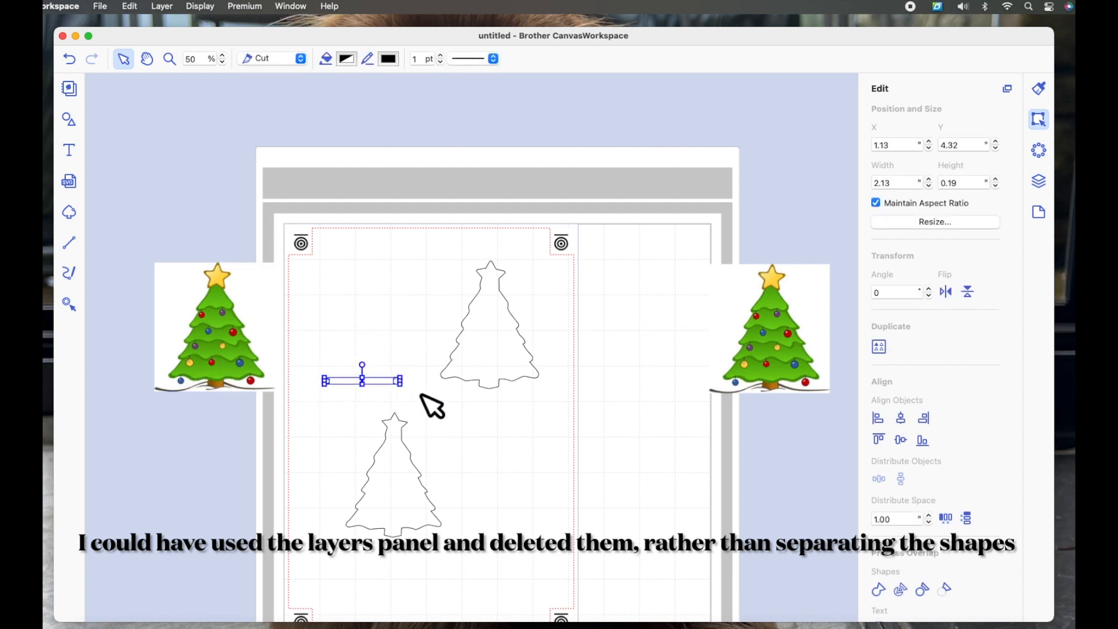
key(Delete)
drag(228, 365, 381, 363)
drag(430, 457, 372, 353)
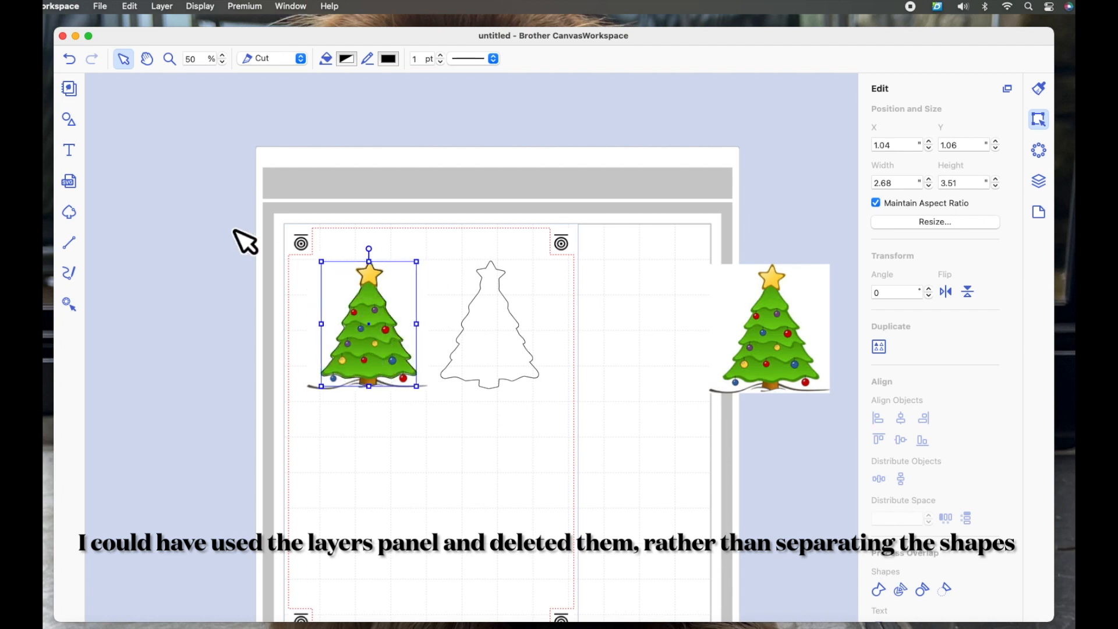
Step: Fit the cut outline precisely to the left-hand tree at X 1.04 and Y 1.05, and group it with the picture
click(169, 58)
drag(273, 235, 436, 405)
click(124, 59)
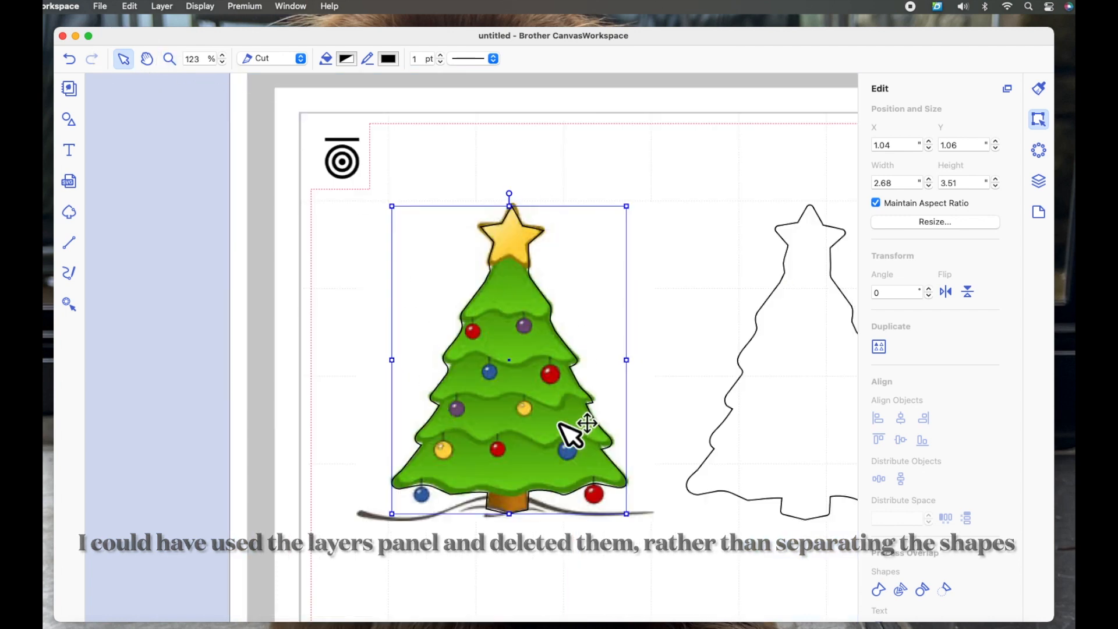
drag(569, 434, 569, 432)
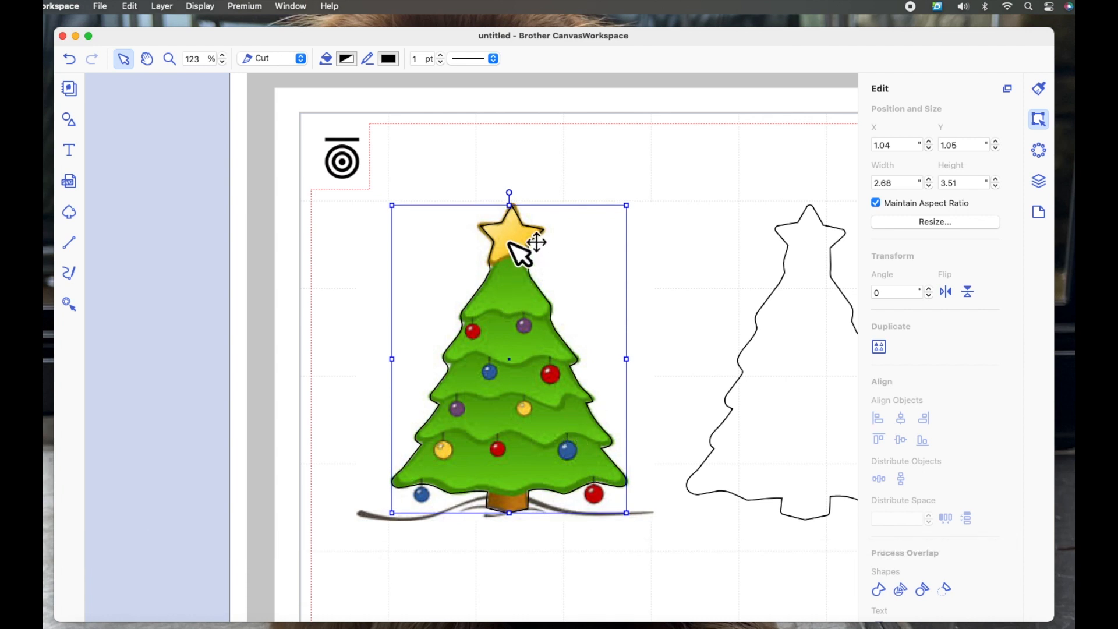
drag(279, 168, 672, 582)
right_click(550, 381)
click(583, 488)
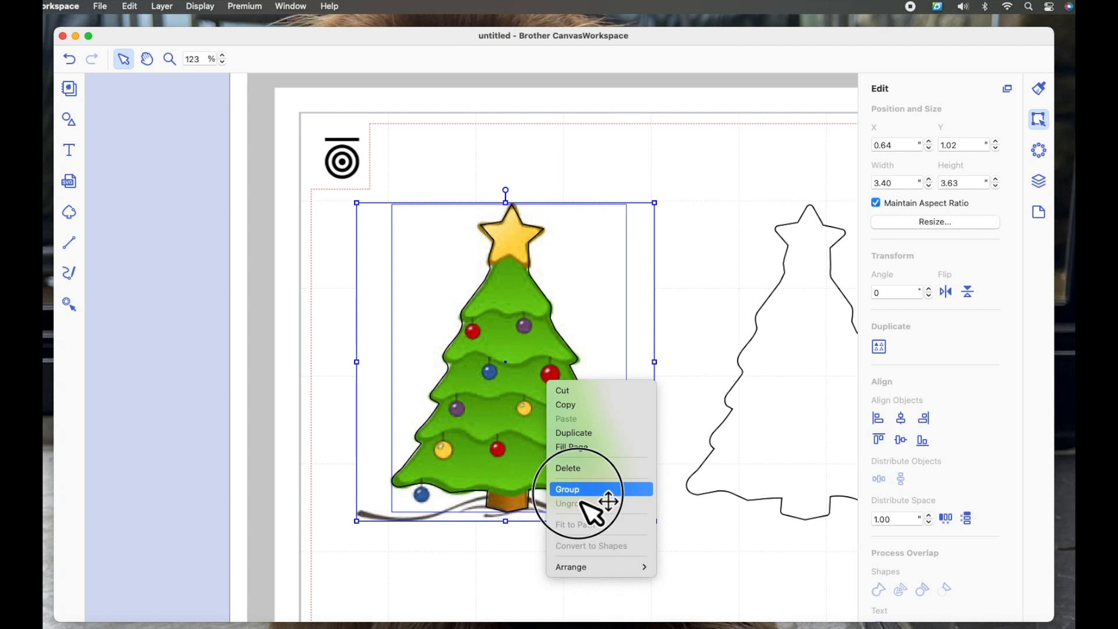
Step: Move the second tree picture back inside the offset outline, at X 4.03 and Y 1.06, and check the fit up close
click(167, 62)
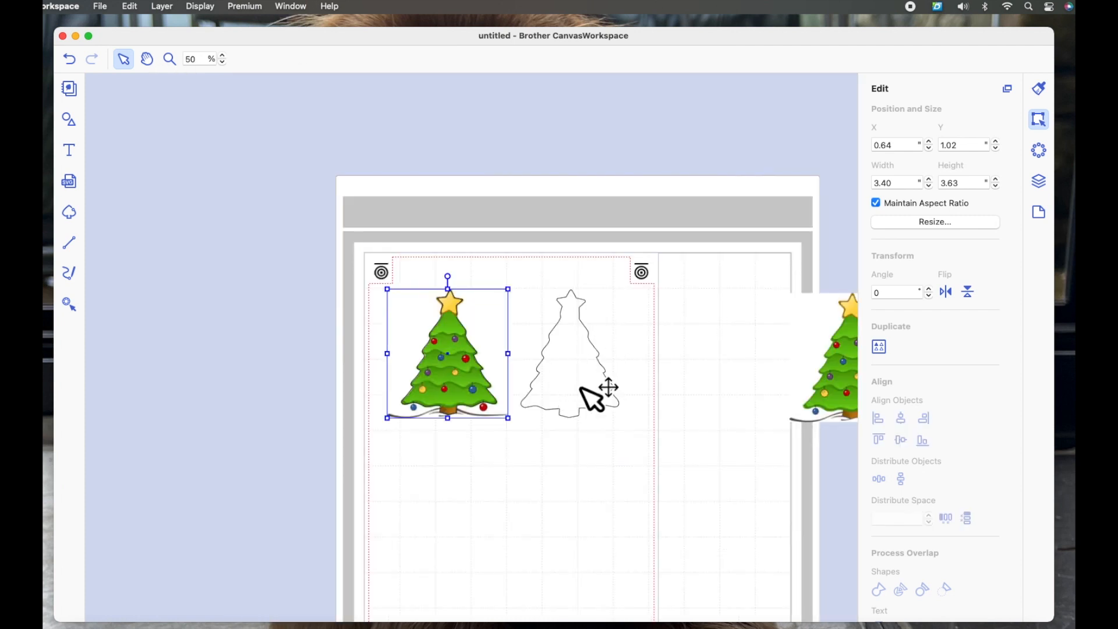
click(804, 387)
drag(802, 386, 702, 390)
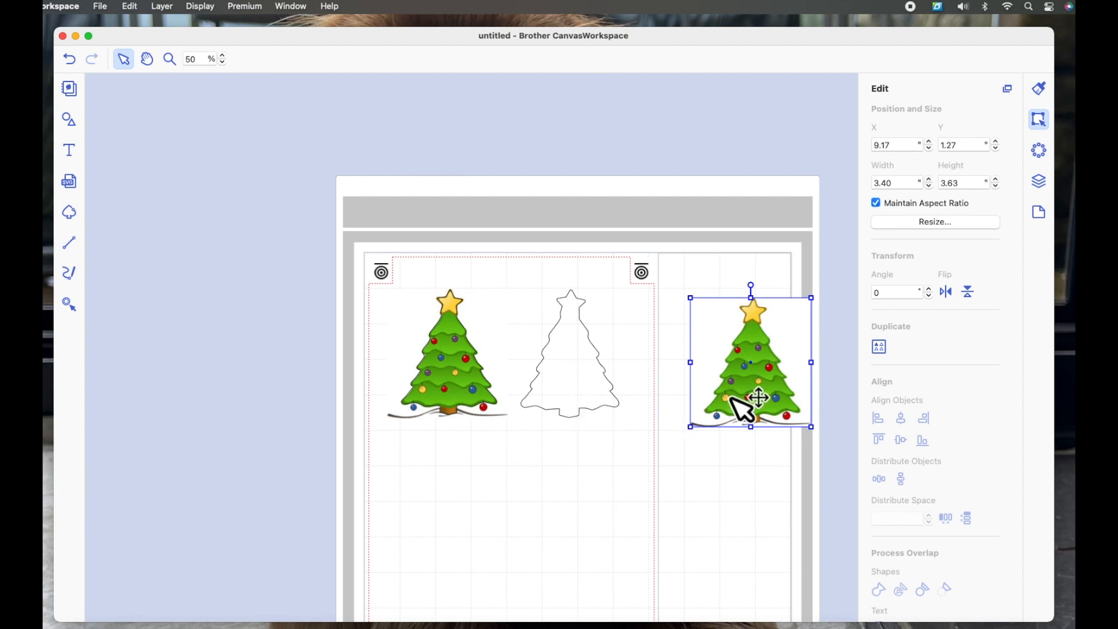
drag(747, 398, 564, 392)
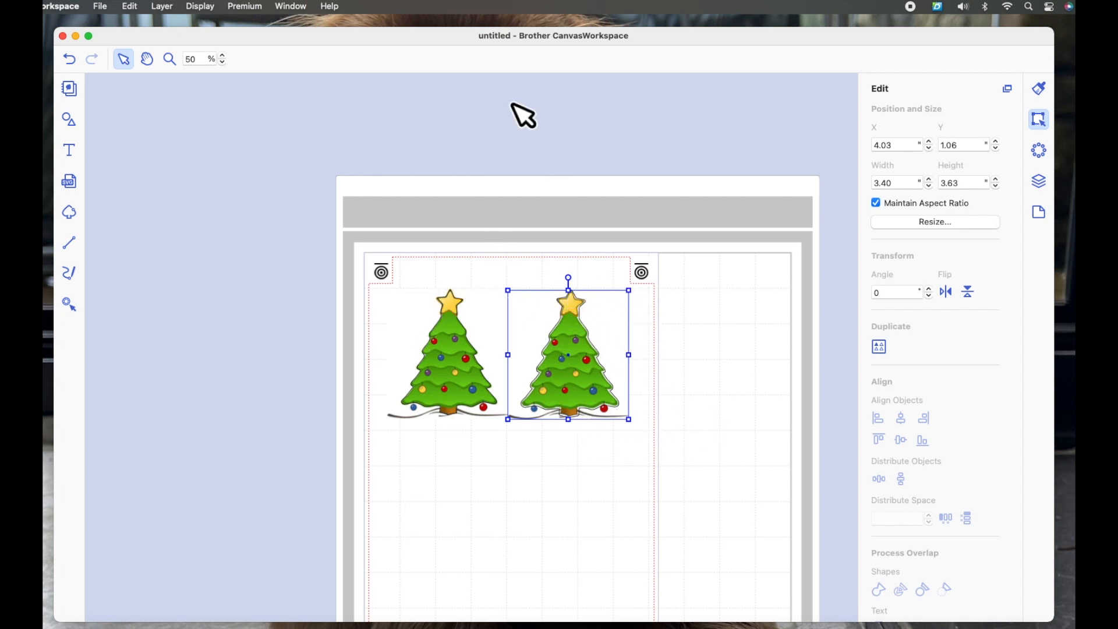
click(170, 59)
drag(492, 271, 678, 460)
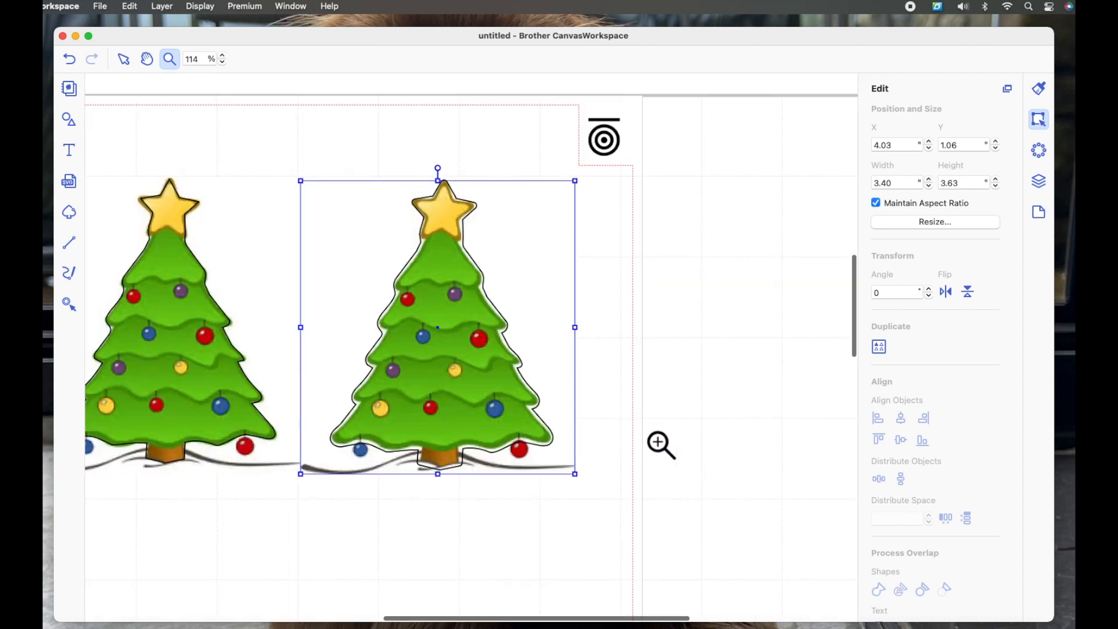
click(123, 59)
click(612, 379)
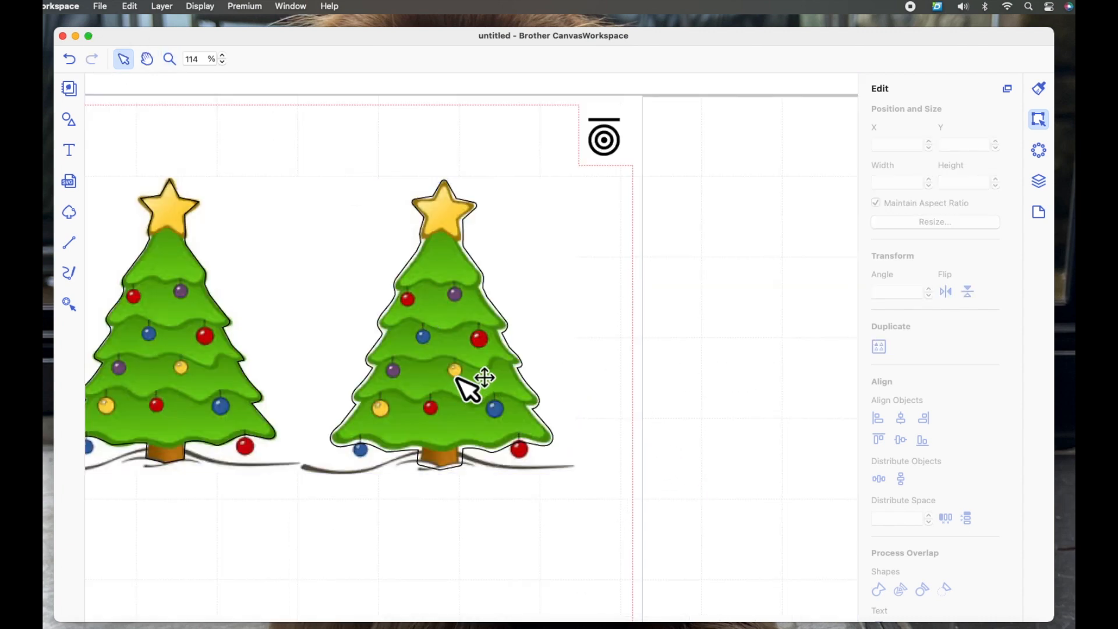
Step: Nudge the right-hand tree picture to X 4.04 and Y 1.08 to centre it inside its offset outline
click(534, 391)
key(Up)
key(Down)
key(Down)
key(Down)
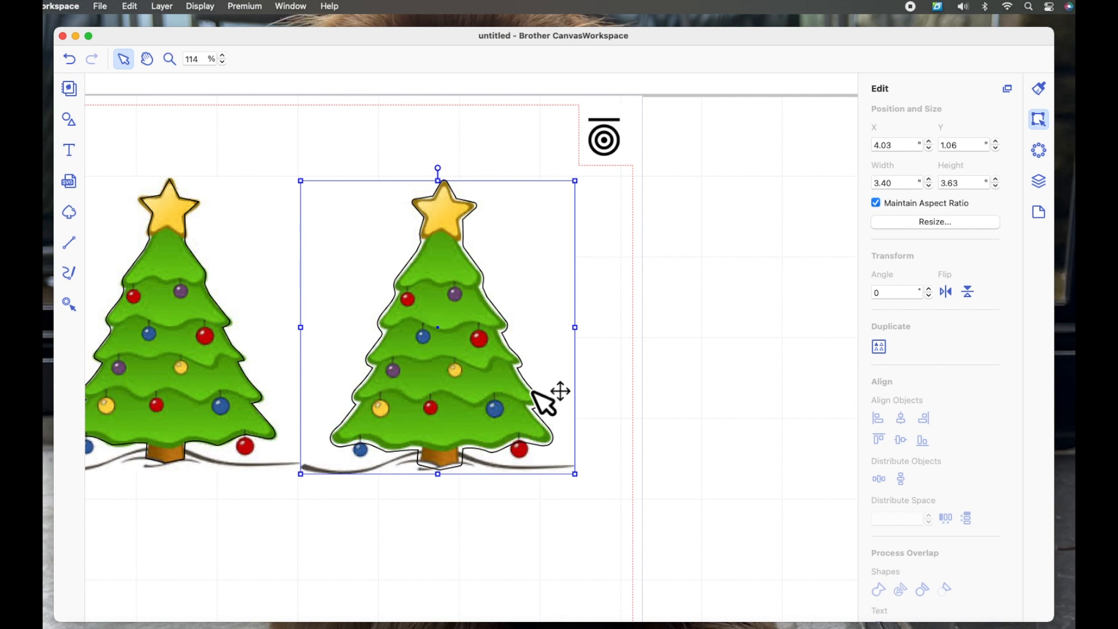
key(Down)
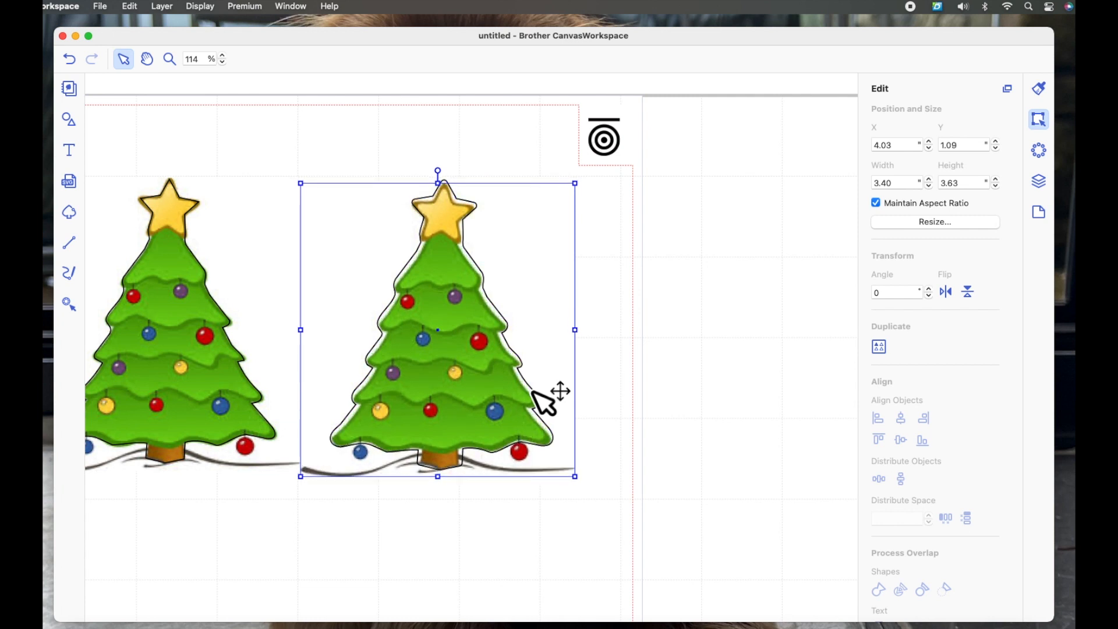
key(Left)
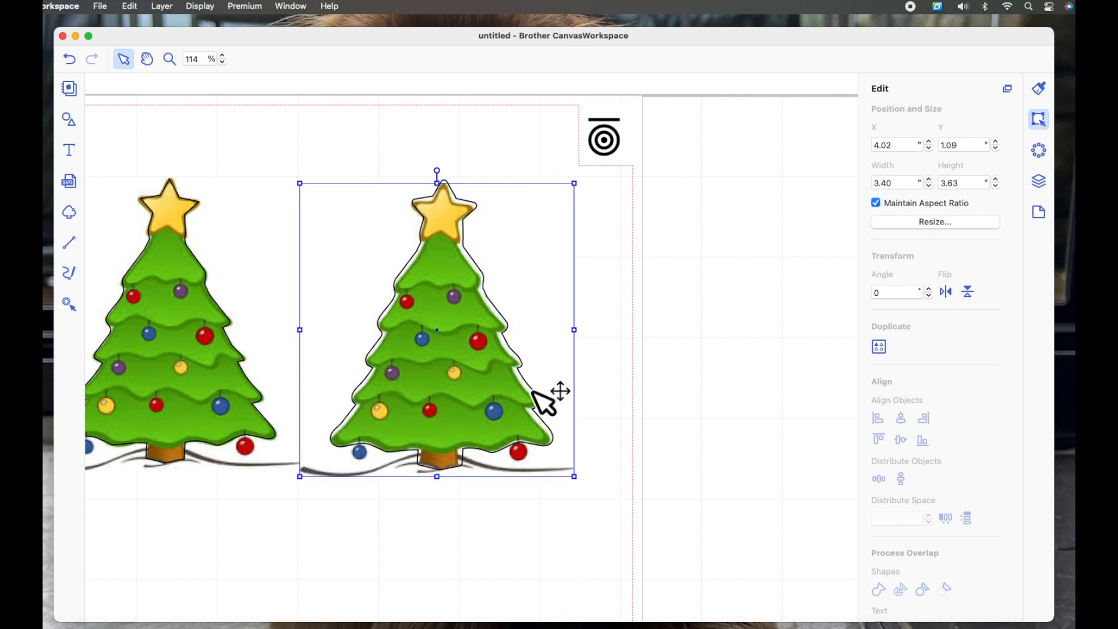
key(Right)
key(Right)
key(Down)
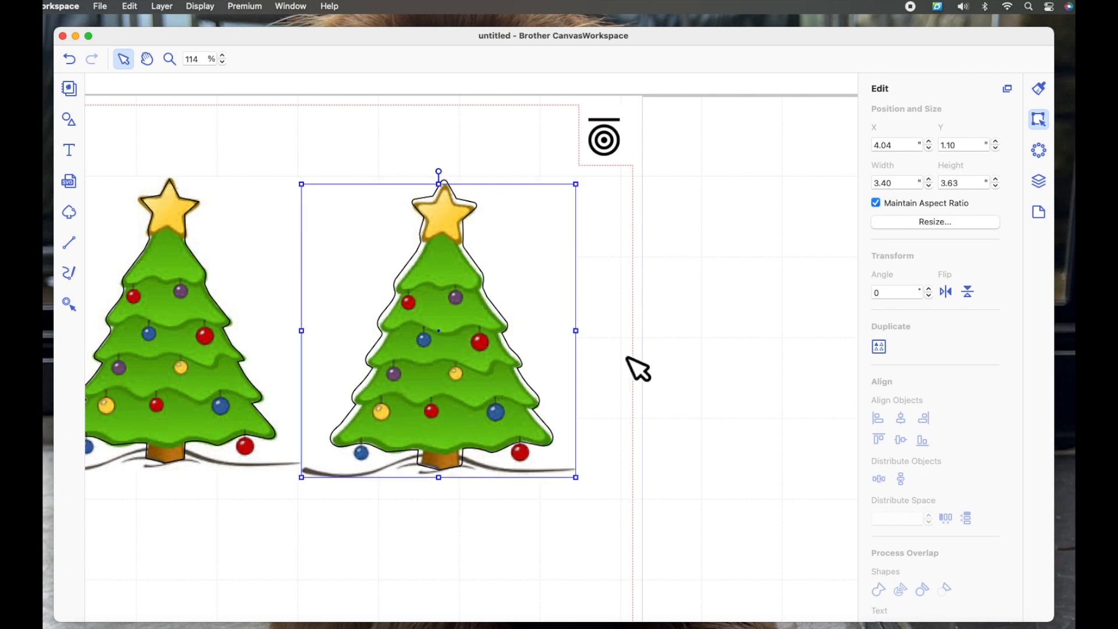
key(Up)
key(Up)
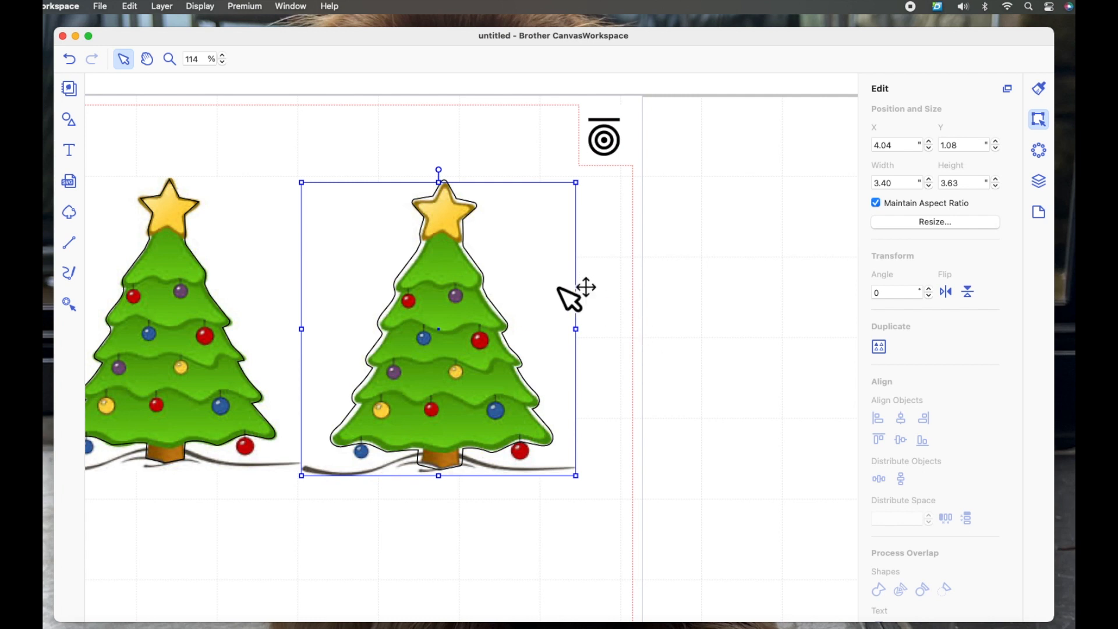
scroll(669, 402, up, 1)
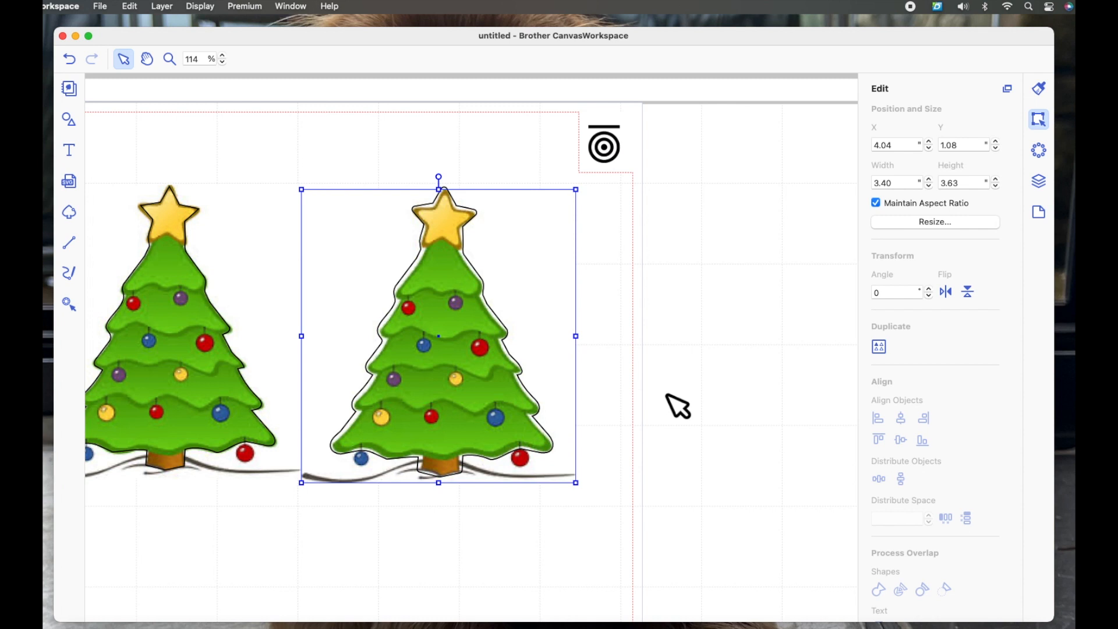
Step: Group the right-hand tree picture with its offset cut outline
click(685, 451)
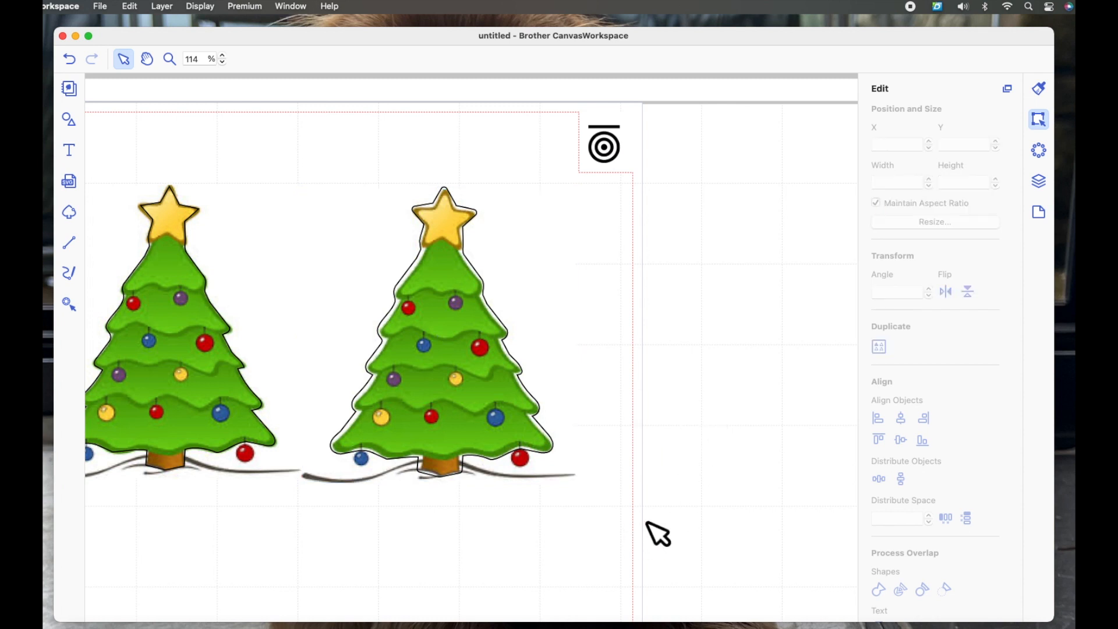
drag(611, 491, 367, 185)
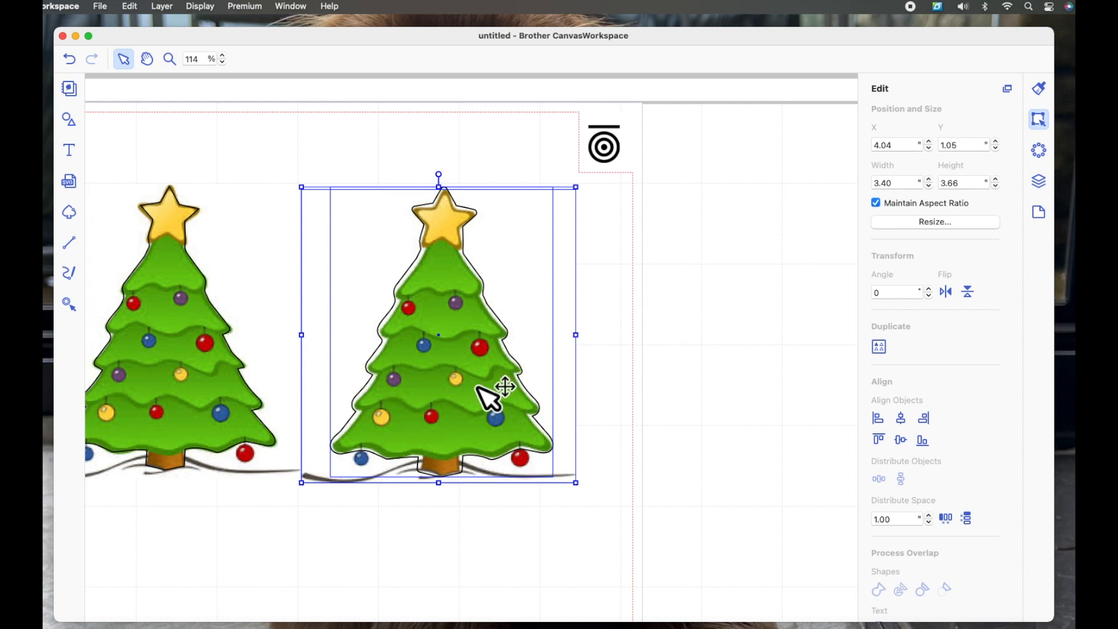
right_click(459, 354)
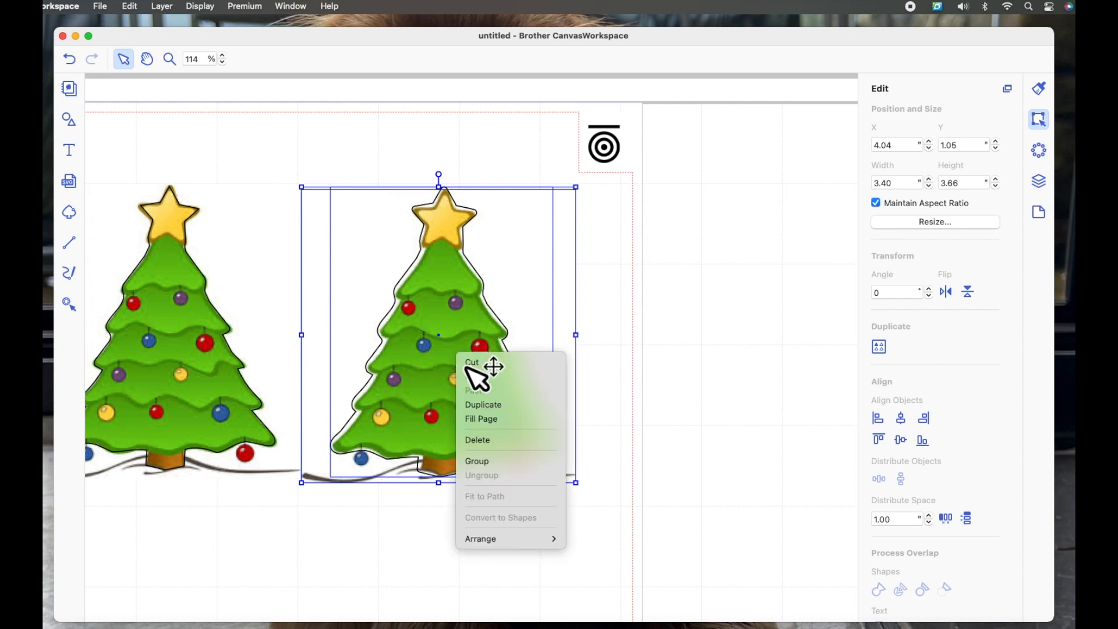
click(508, 461)
Step: Move the two grouped trees slightly lower and further apart, keeping both inside the printable area
click(192, 60)
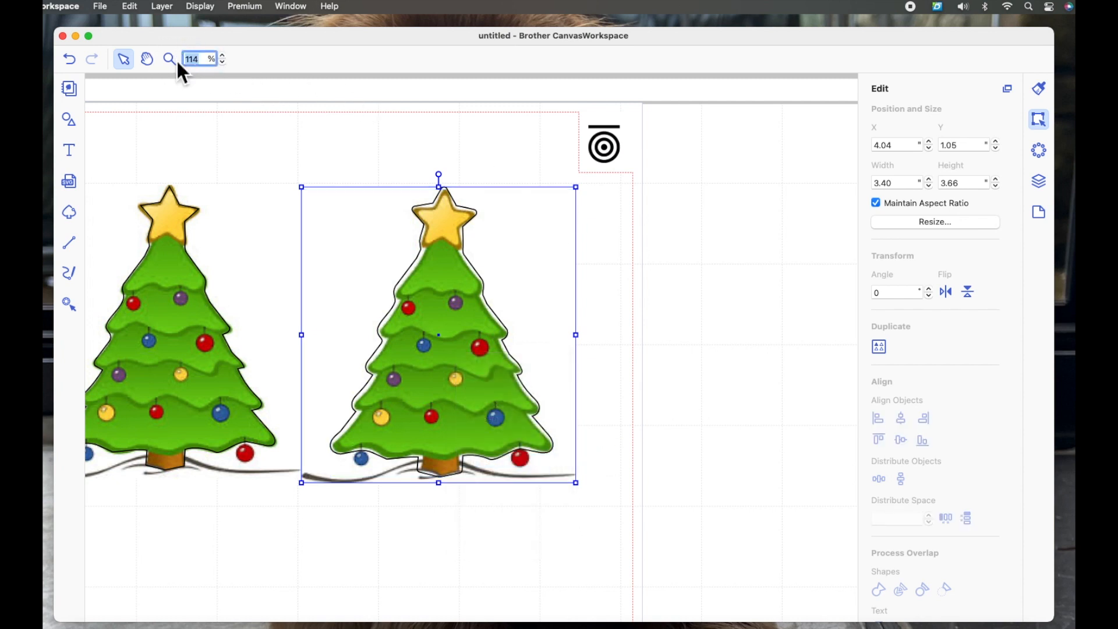
key(Return)
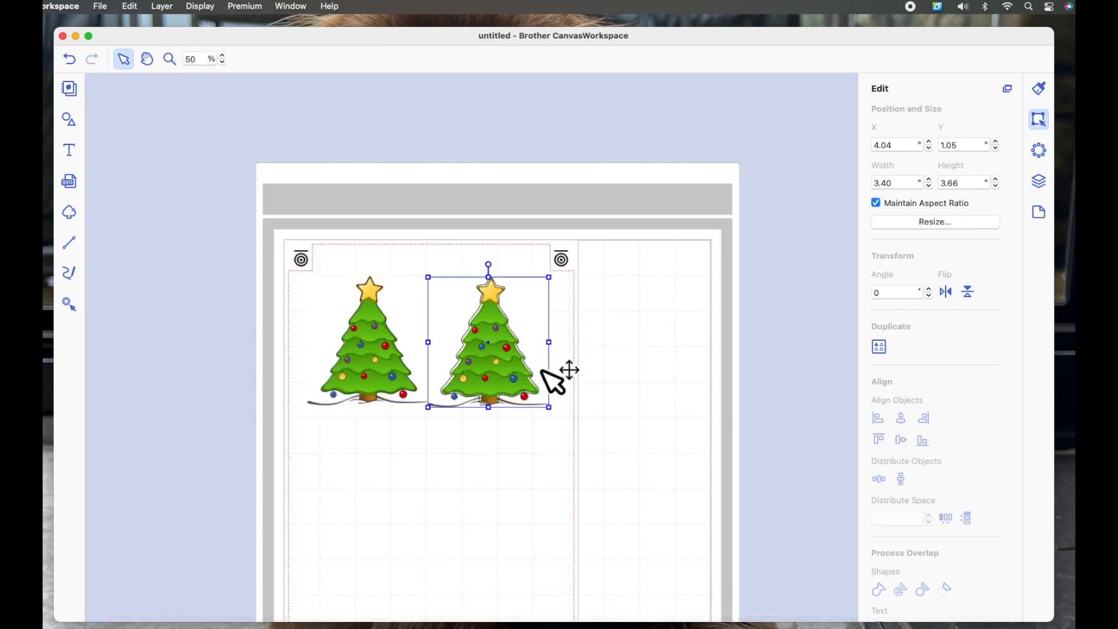
click(706, 385)
drag(388, 351, 379, 357)
drag(519, 377, 524, 379)
click(668, 388)
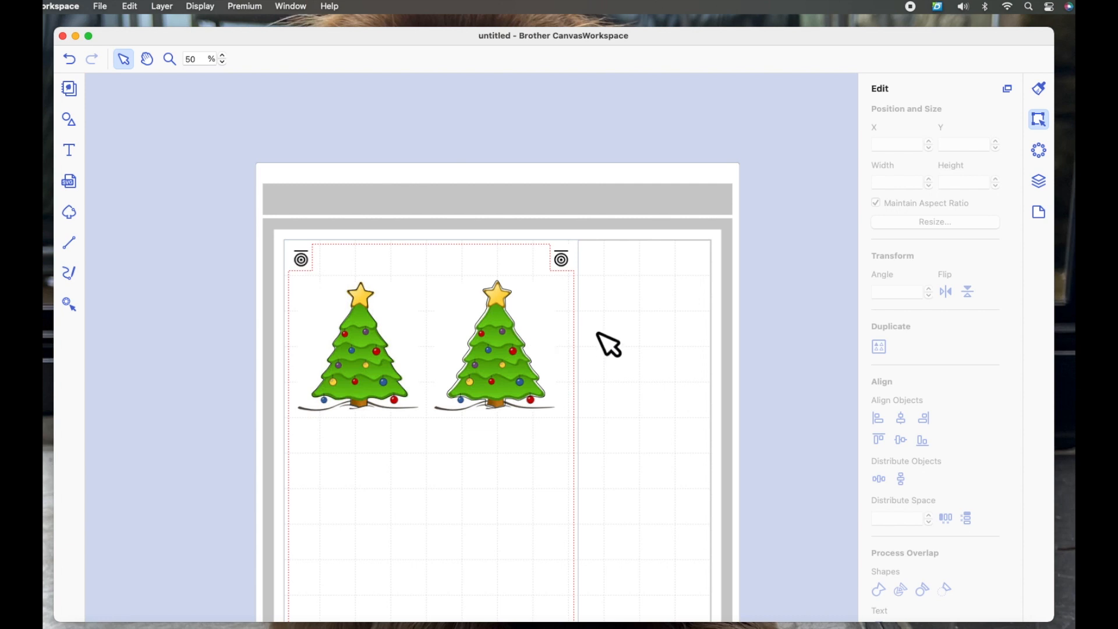
Step: Export only the images as a PDF file named tree-printable, saved to the Desktop
scroll(648, 324, down, 3)
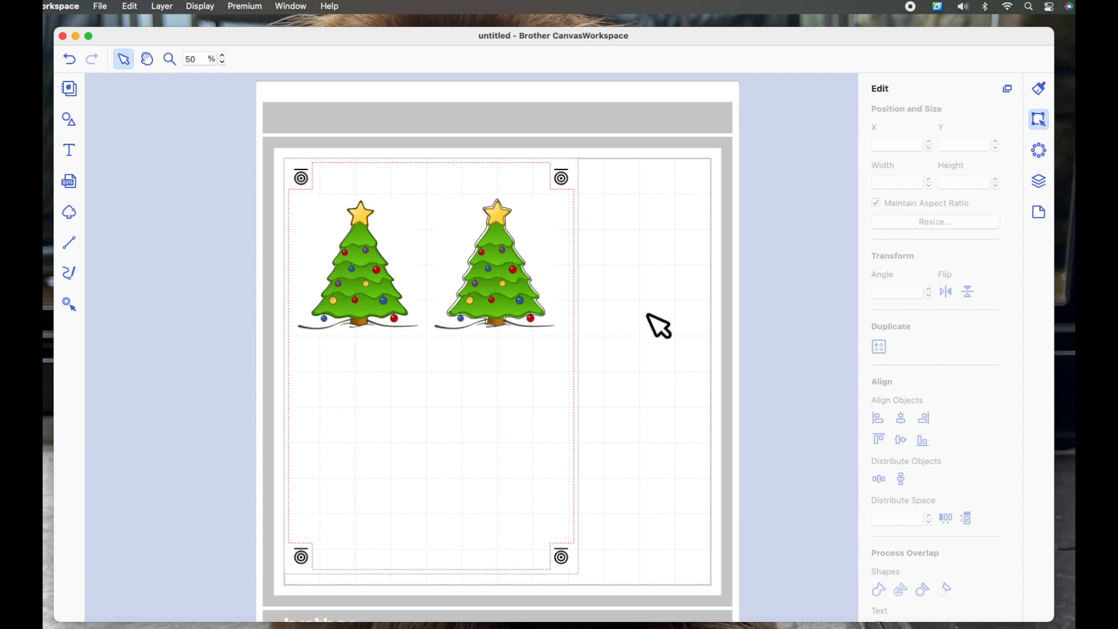
click(101, 7)
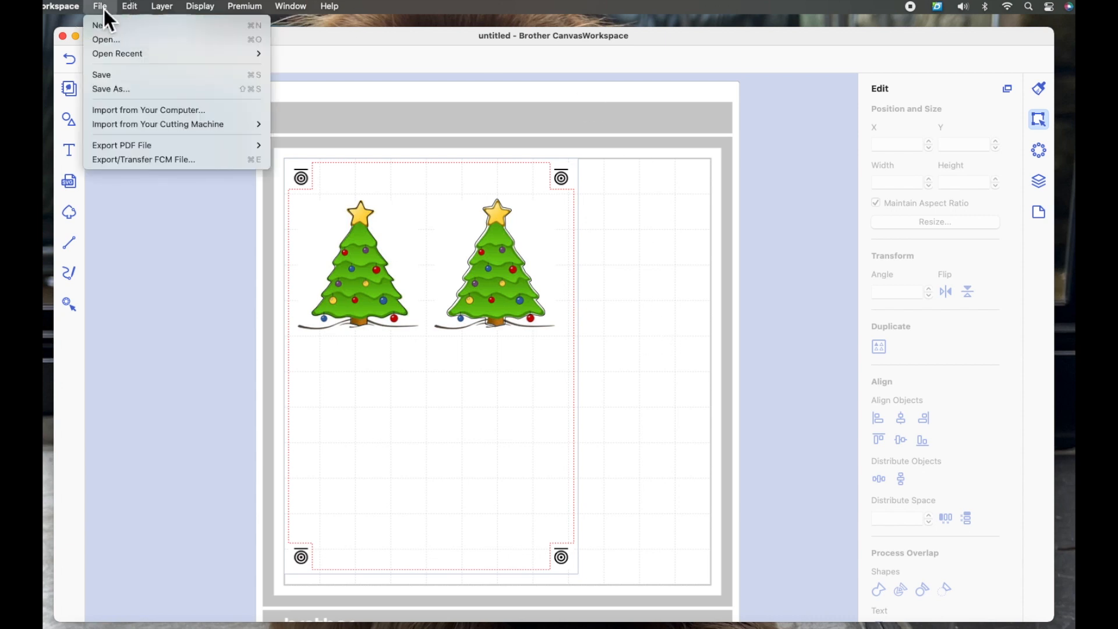
mouse_move(114, 146)
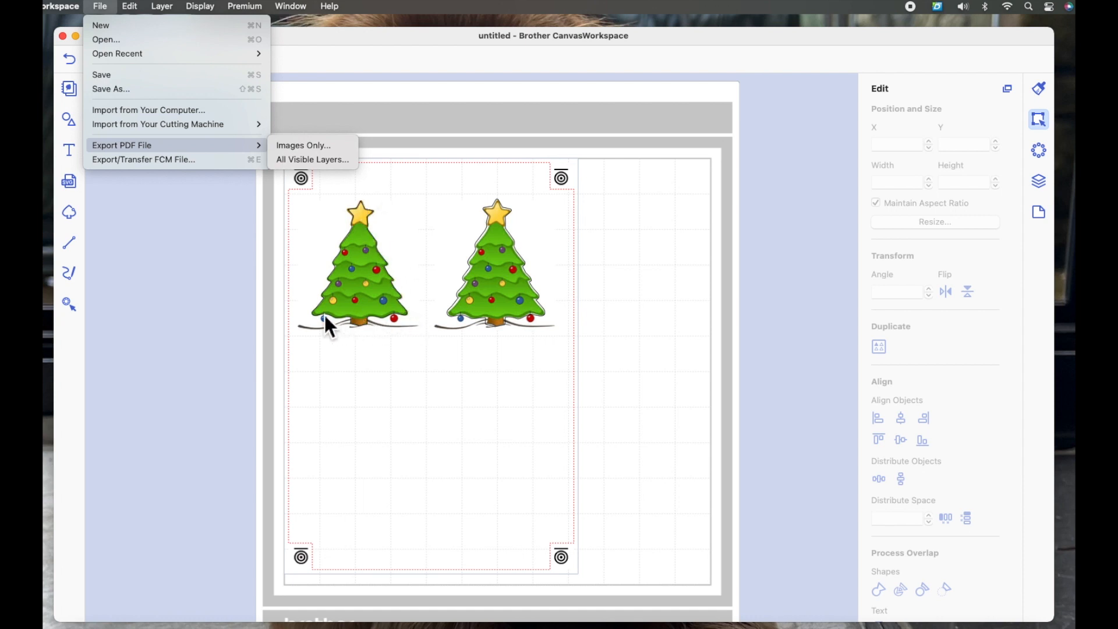
click(304, 145)
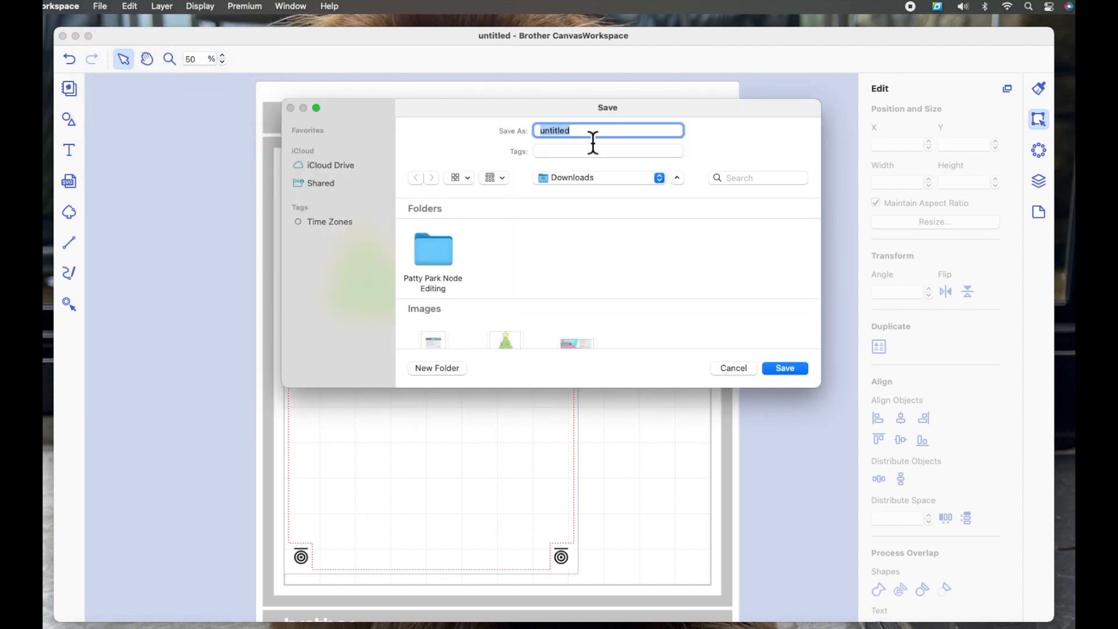
text(ree-printable)
click(659, 178)
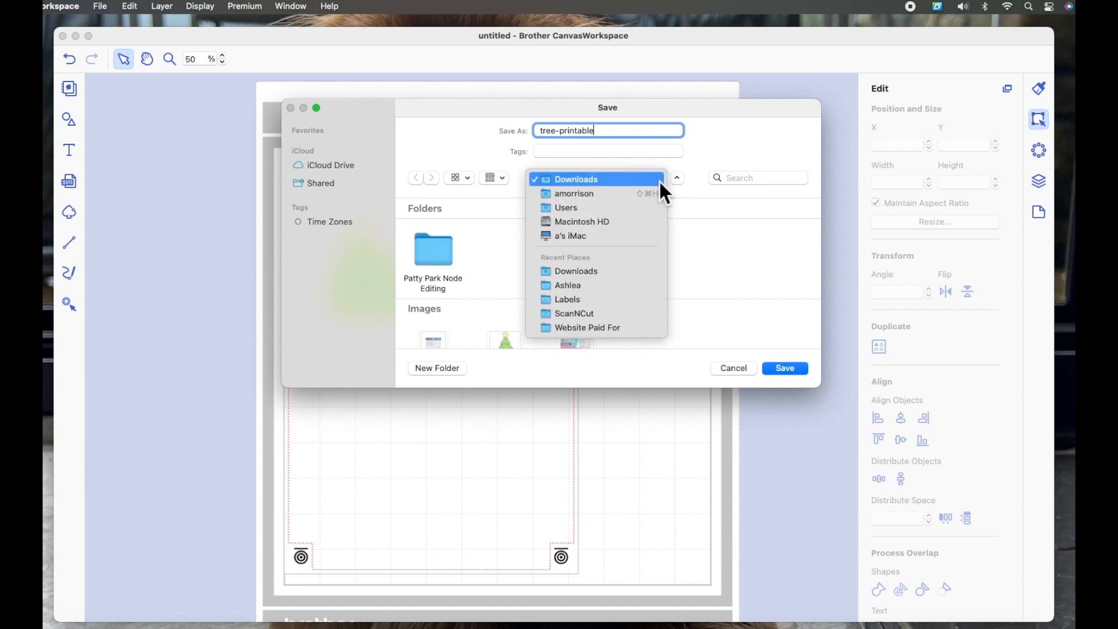
click(594, 195)
click(434, 254)
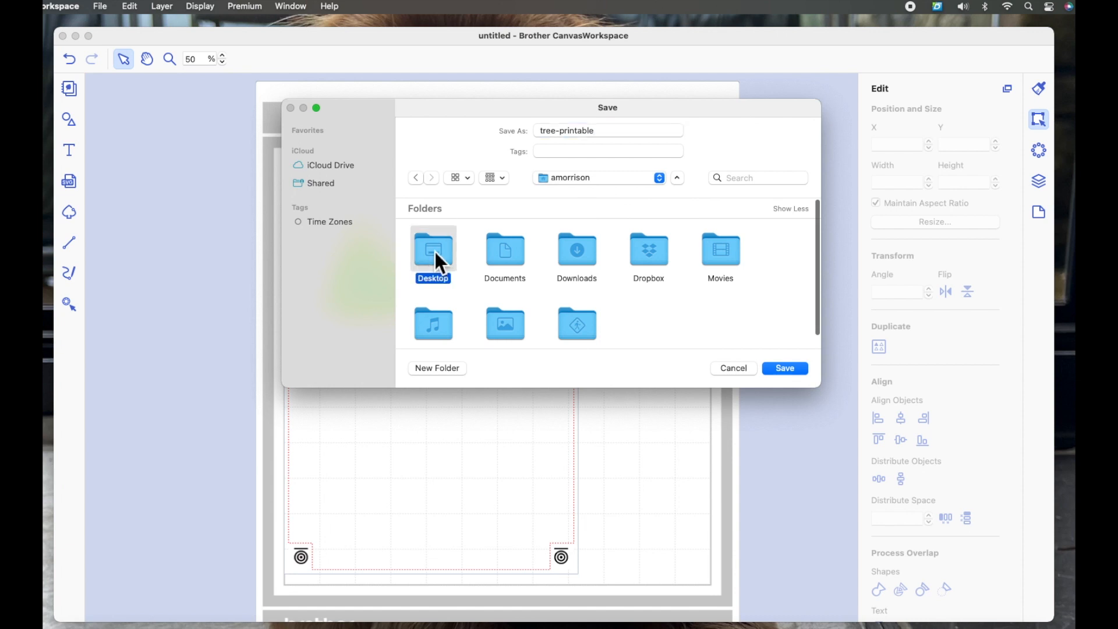
double_click(435, 252)
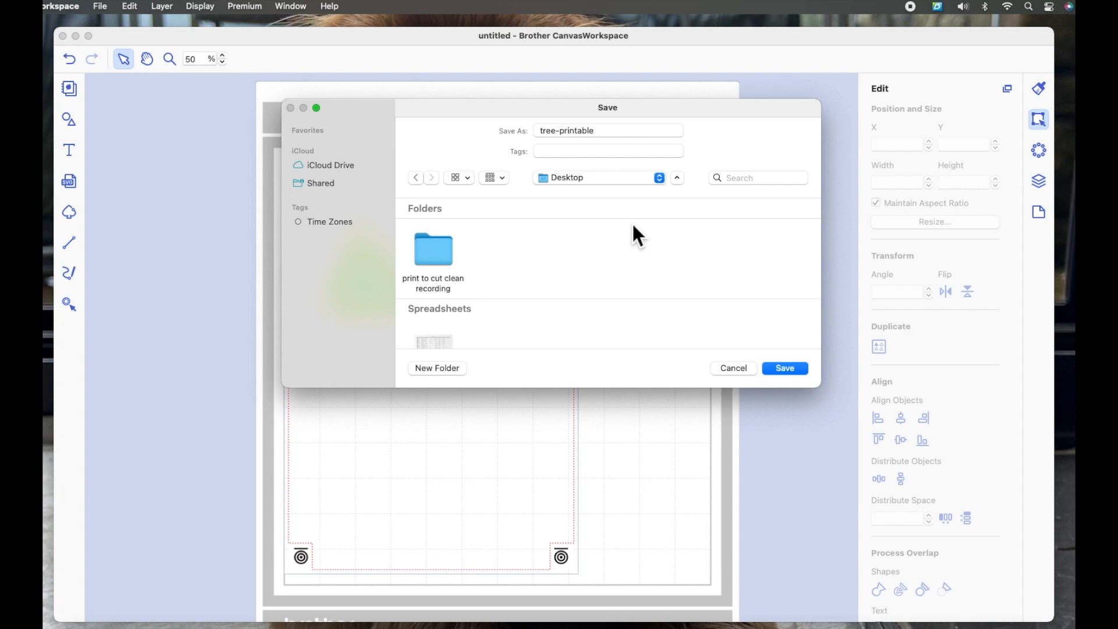
click(785, 369)
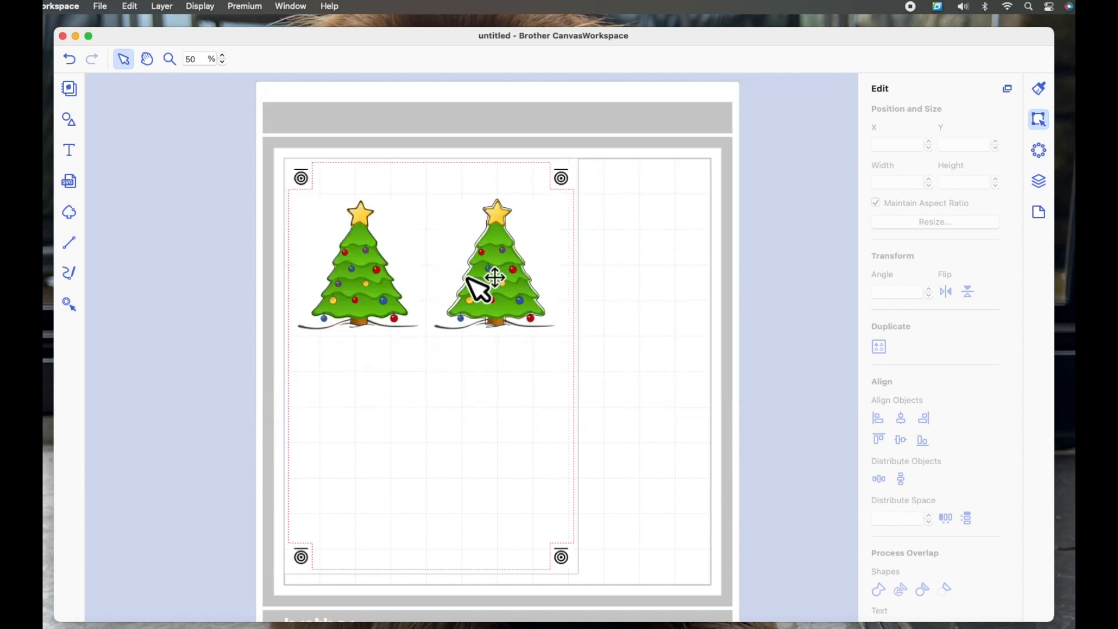
Step: Transfer the cut data as an FCM file via the Internet to the registered cutting machine
scroll(469, 278, down, 1)
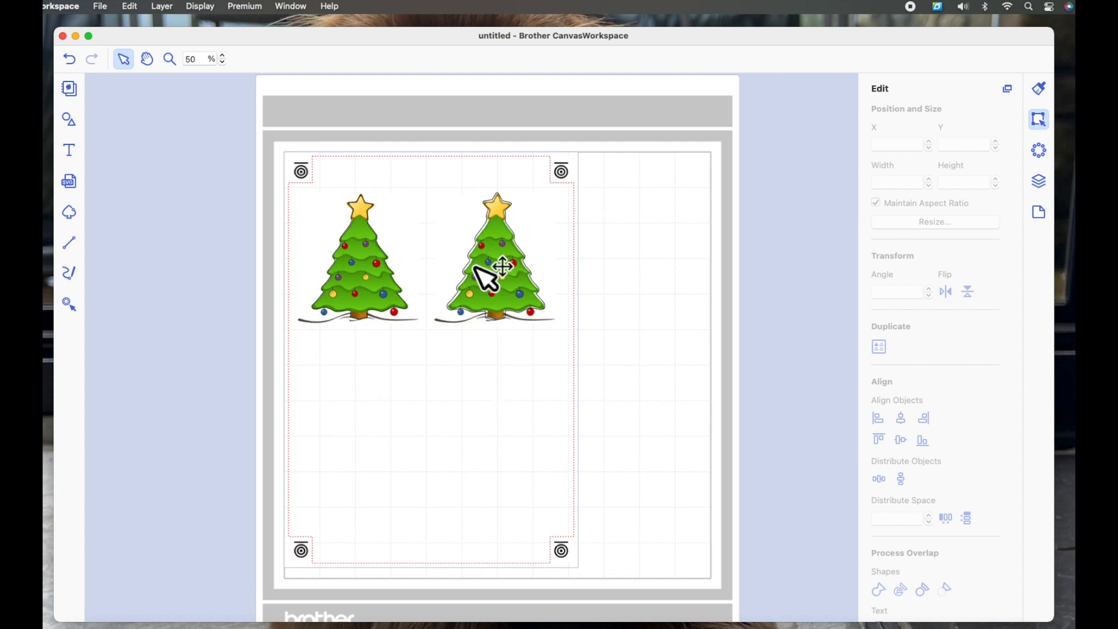
click(106, 9)
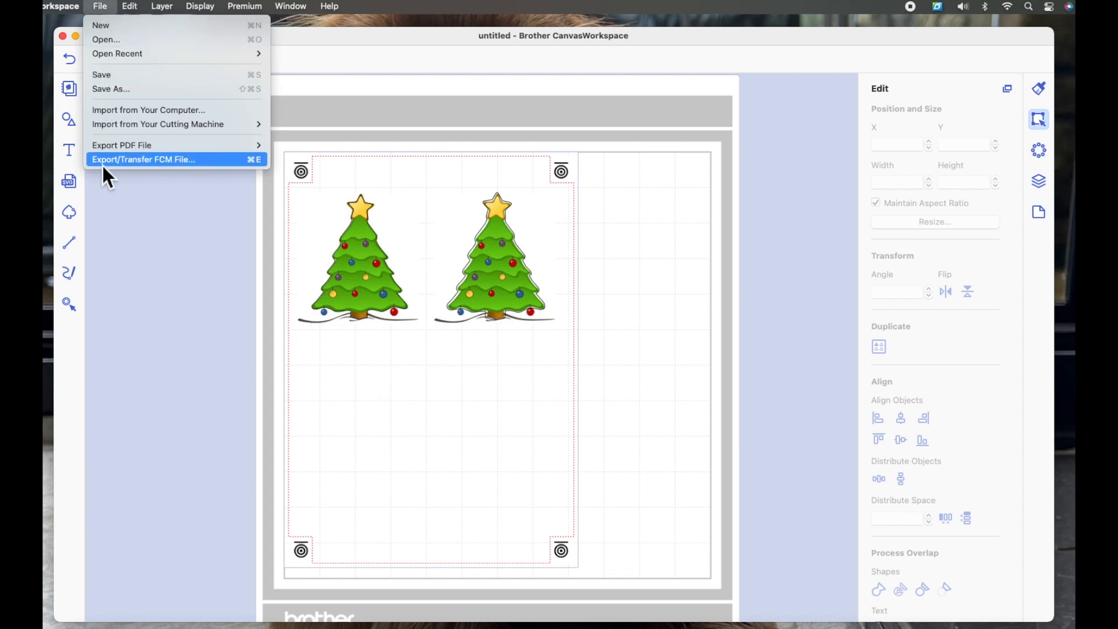
click(134, 160)
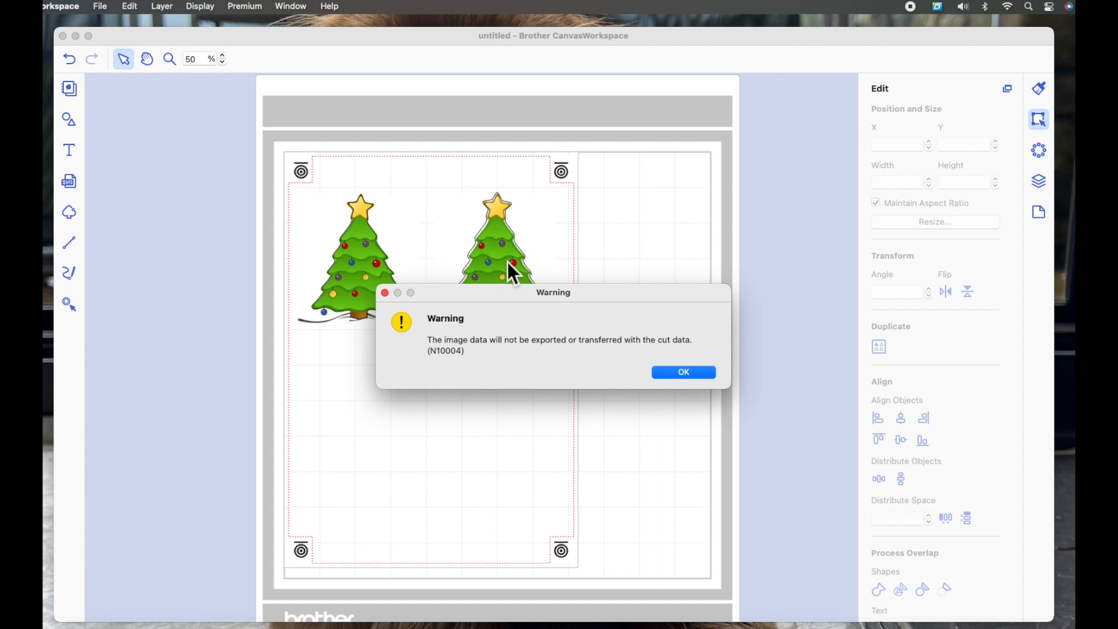
click(678, 376)
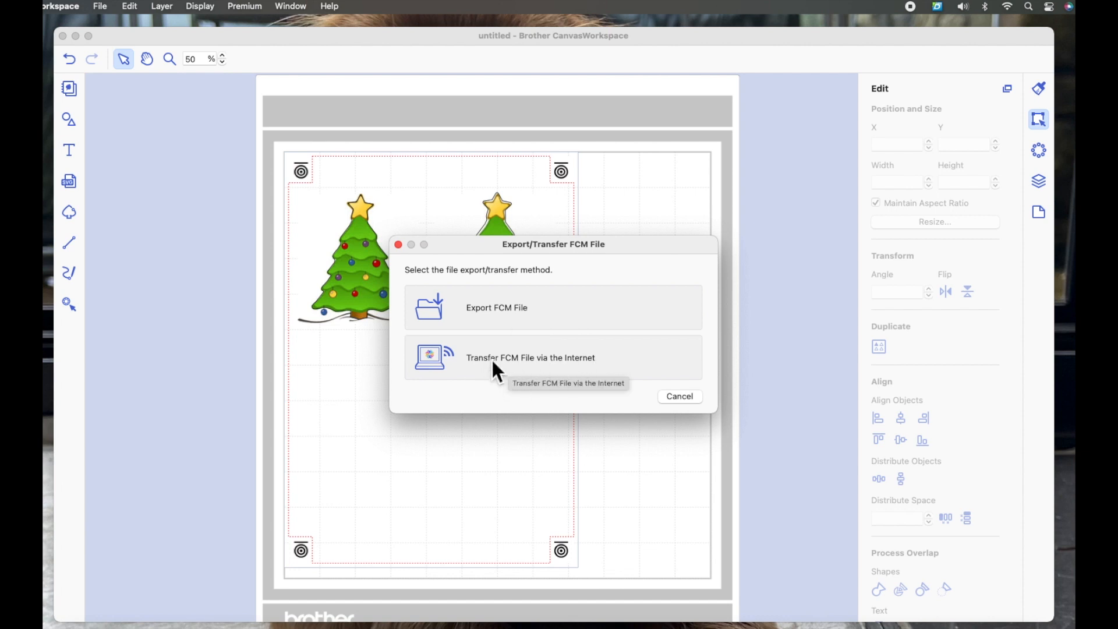
click(499, 310)
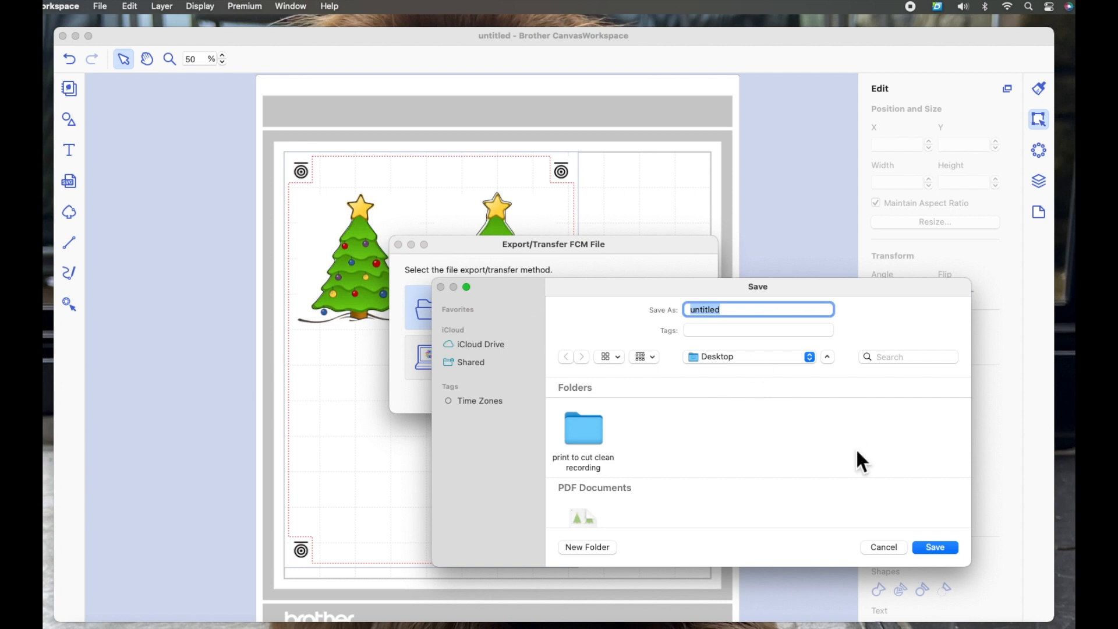
click(883, 548)
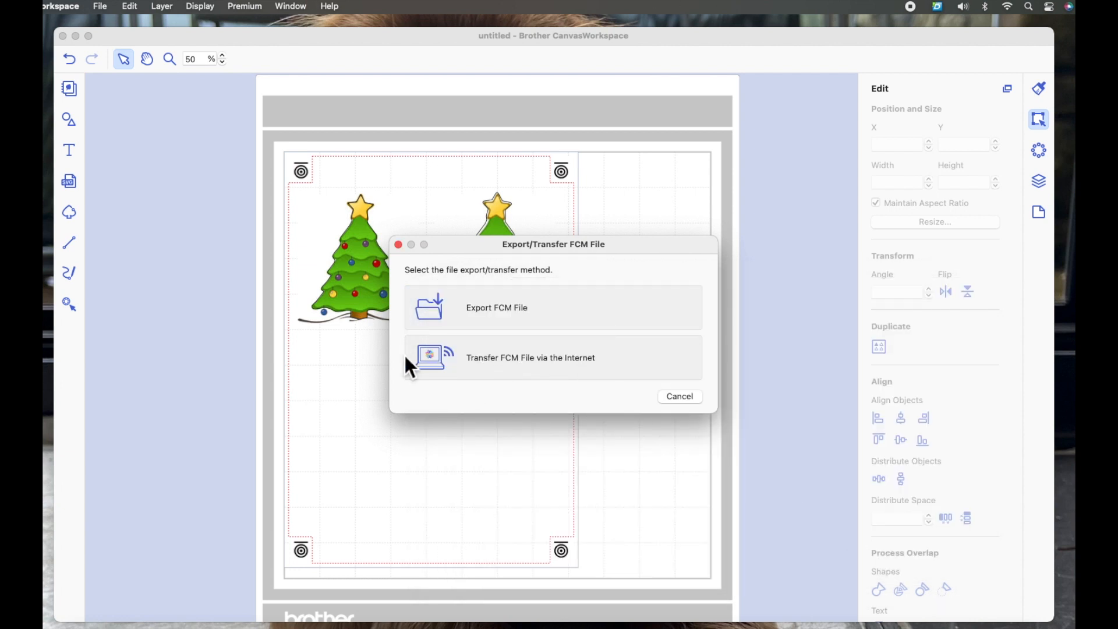
click(494, 366)
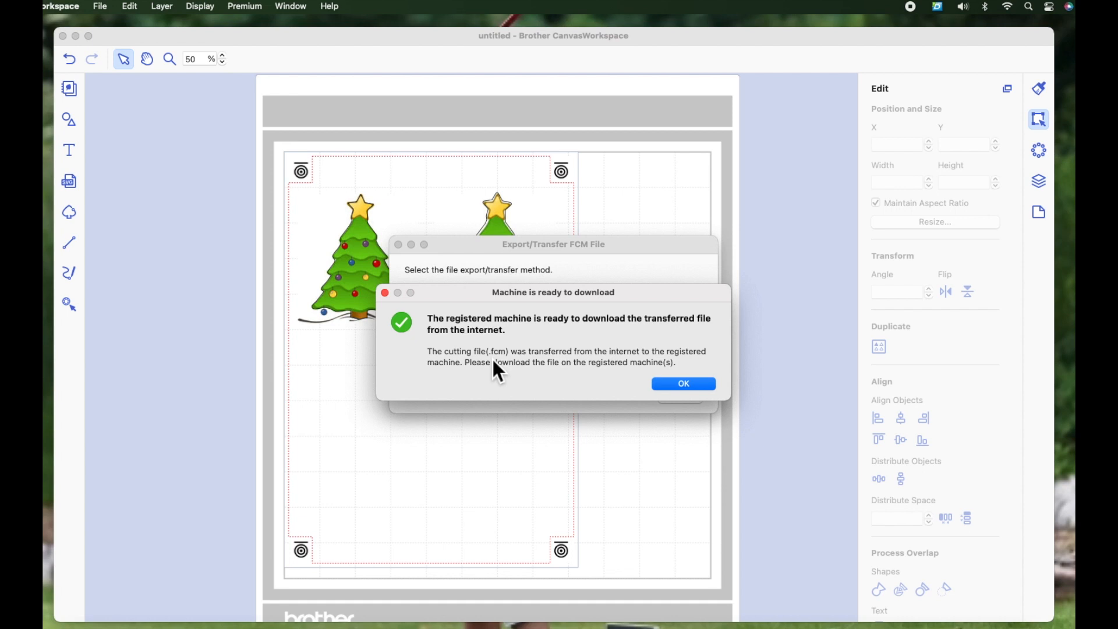
click(684, 385)
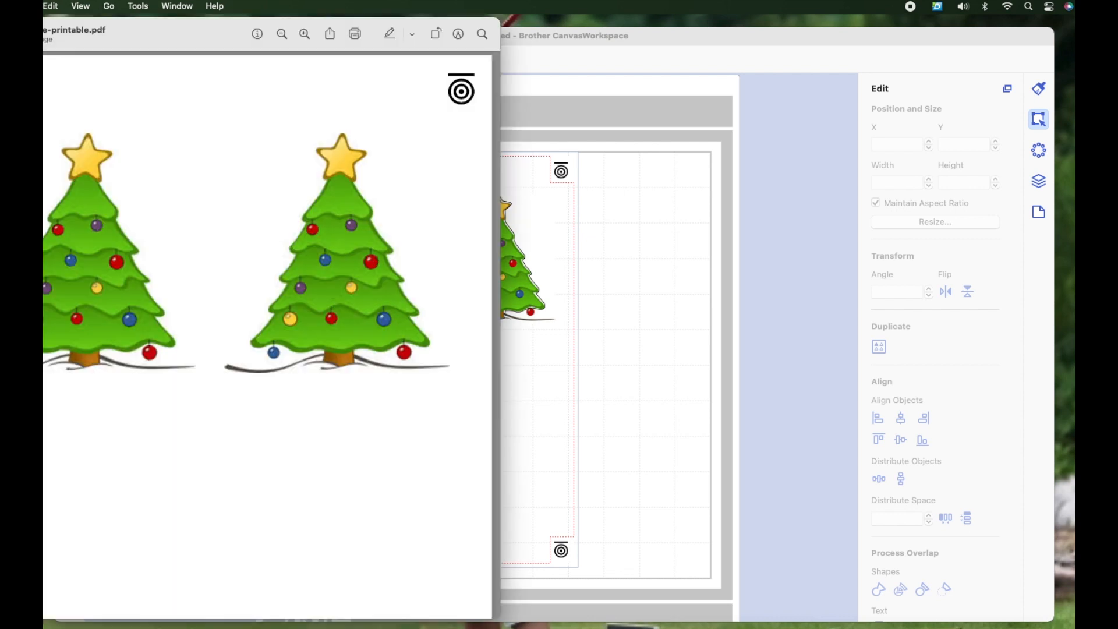
Step: Check tree-printable.pdf in Preview, print one A4 portrait copy with the entire image scaled to fit, and close the file
drag(222, 34, 556, 34)
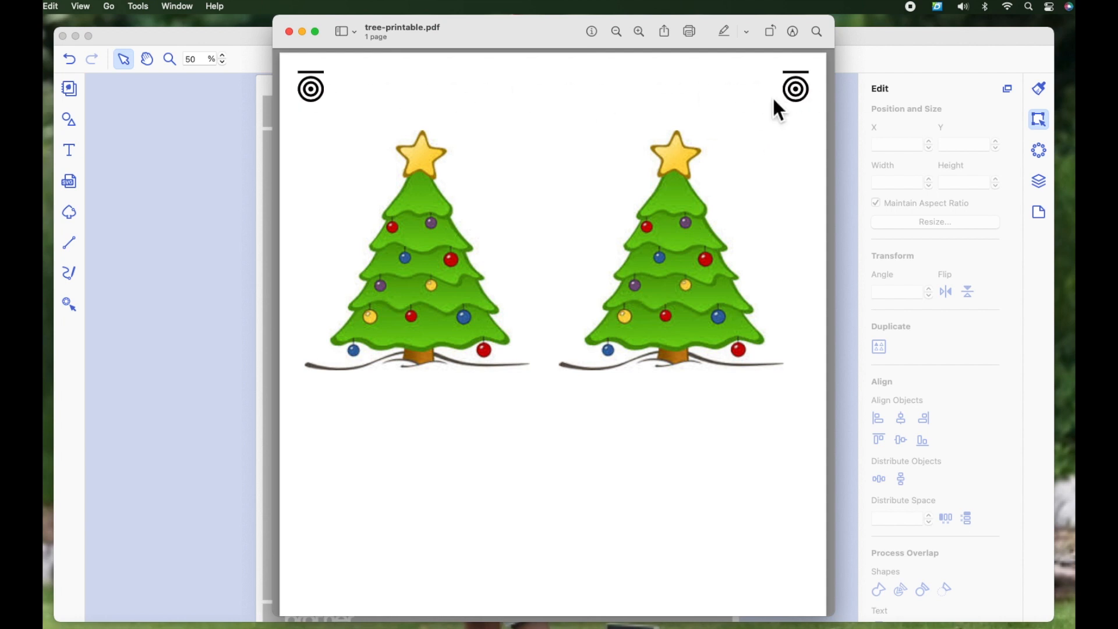
scroll(705, 156, down, 5)
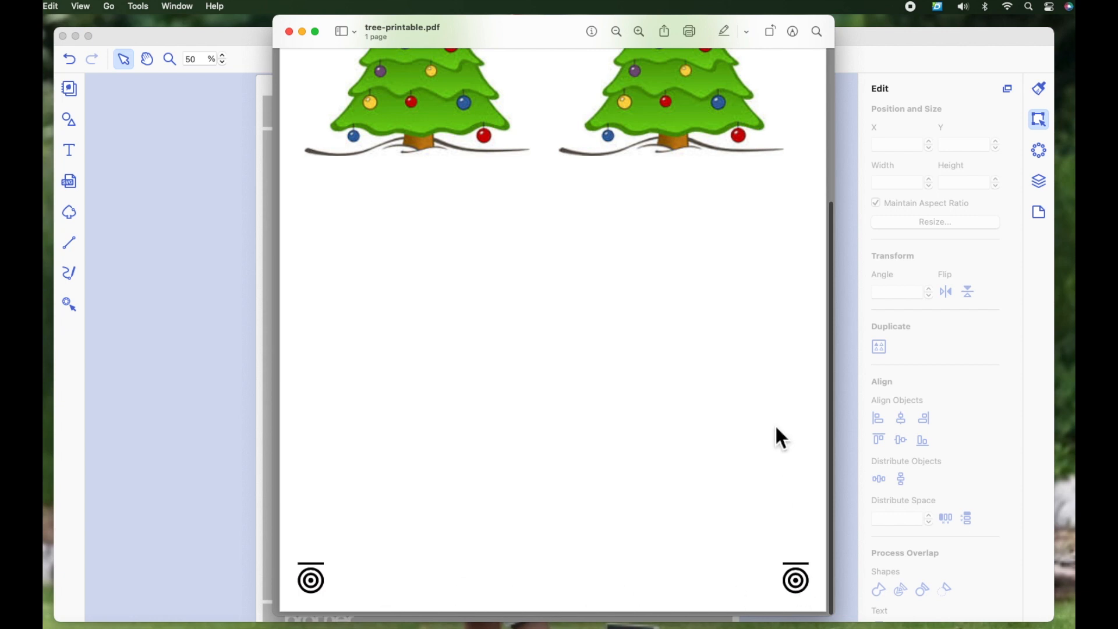
scroll(776, 427, up, 5)
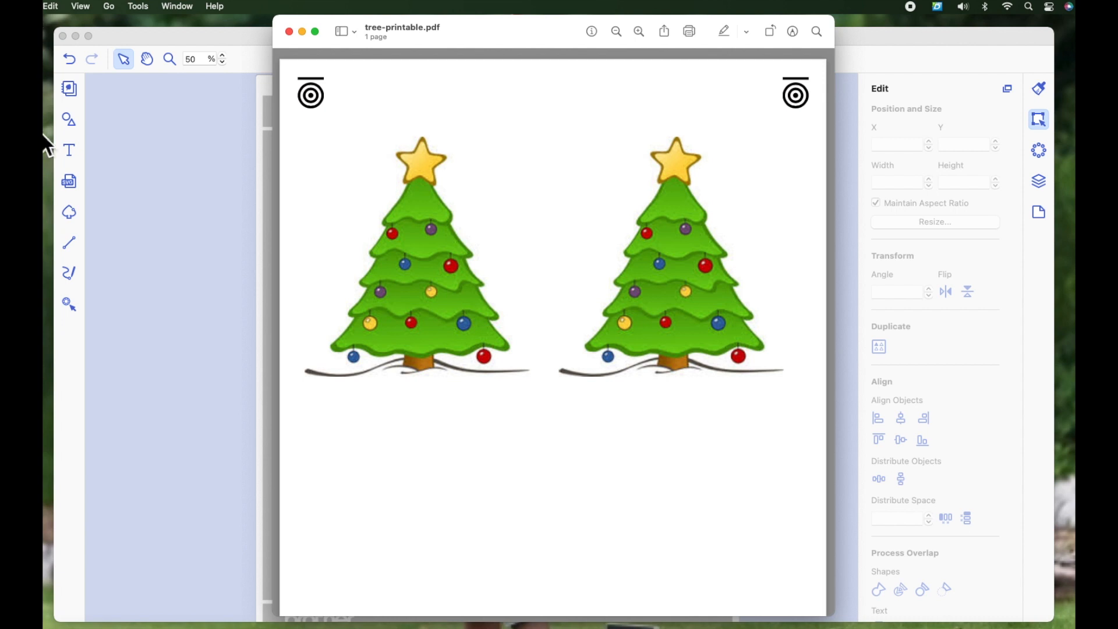
click(691, 32)
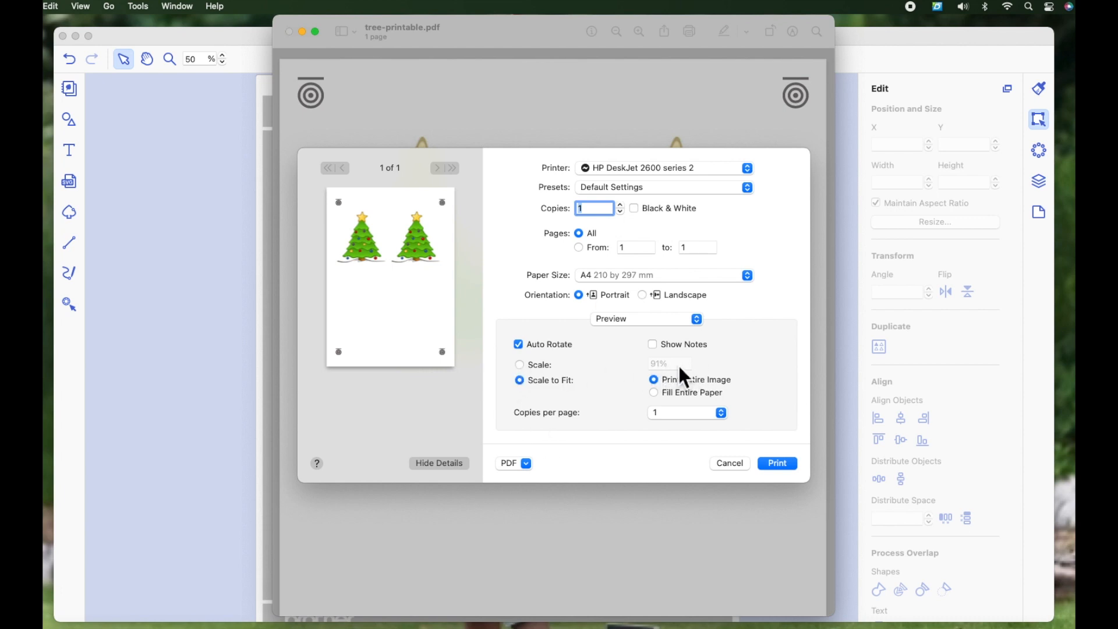
click(784, 467)
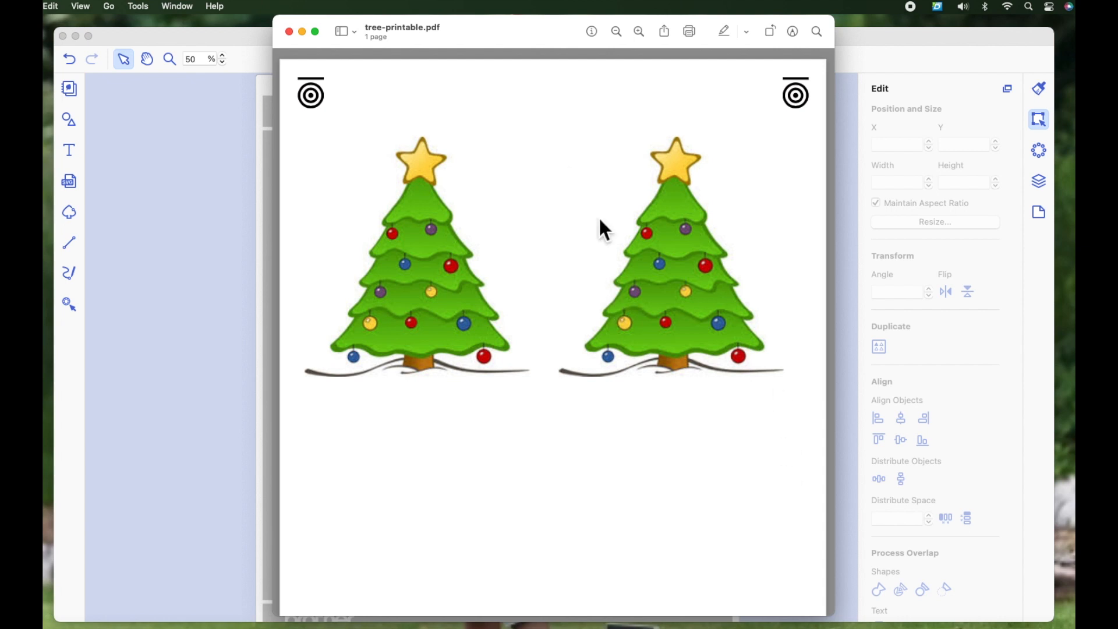
click(291, 34)
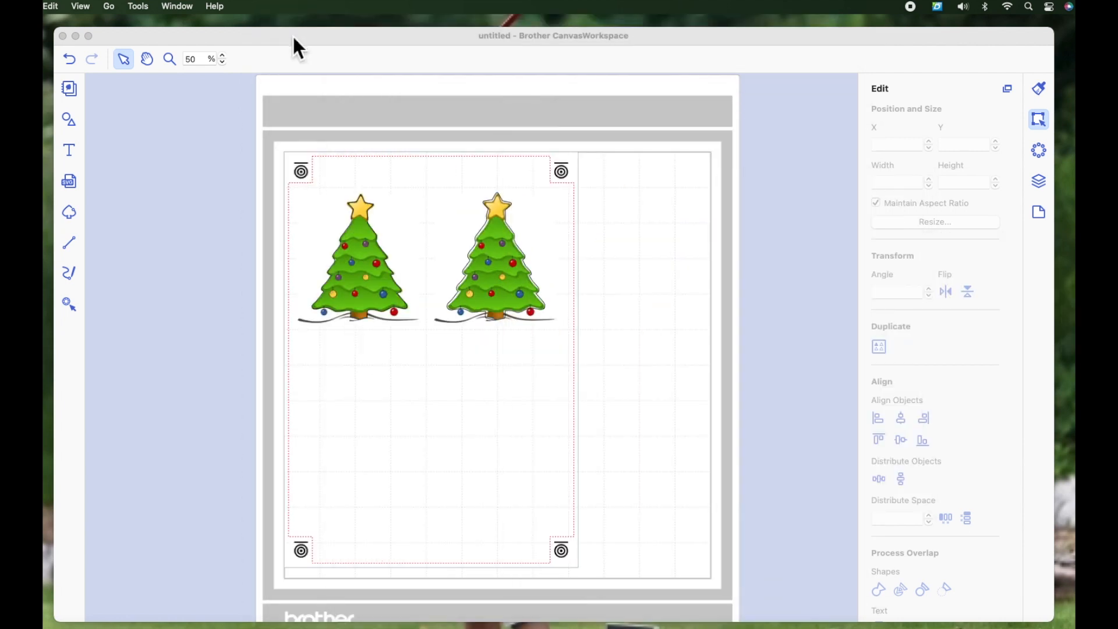